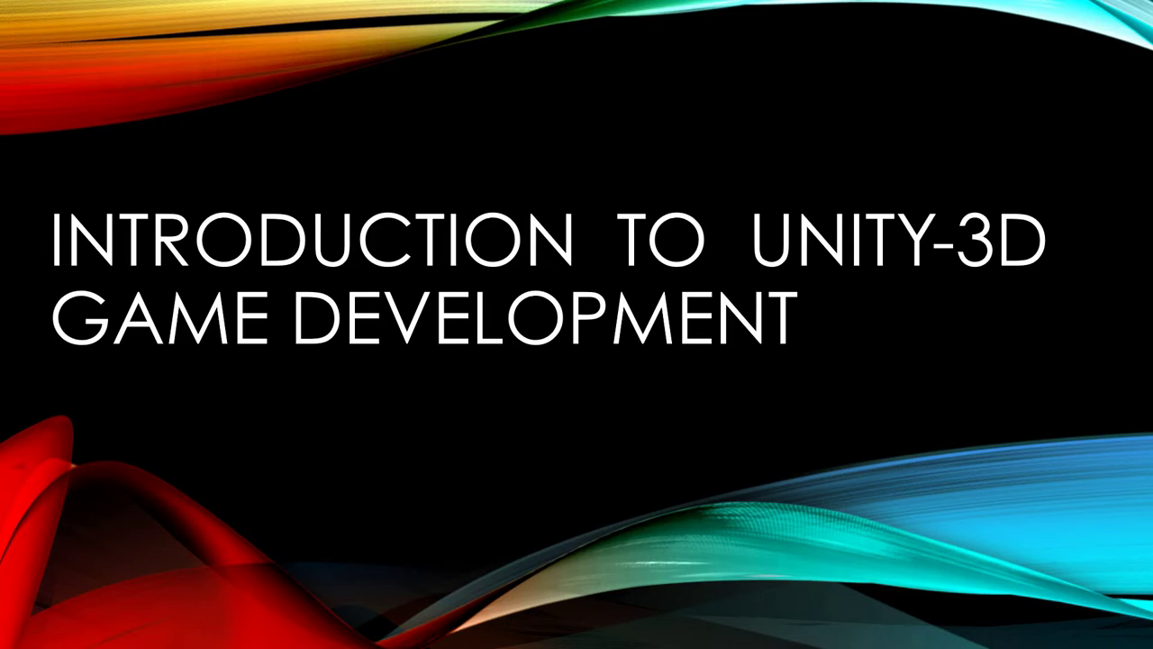
Step: Present the Todays - Topics slide, revealing all eight bullets through Layouts, then return to the desktop
key(Right)
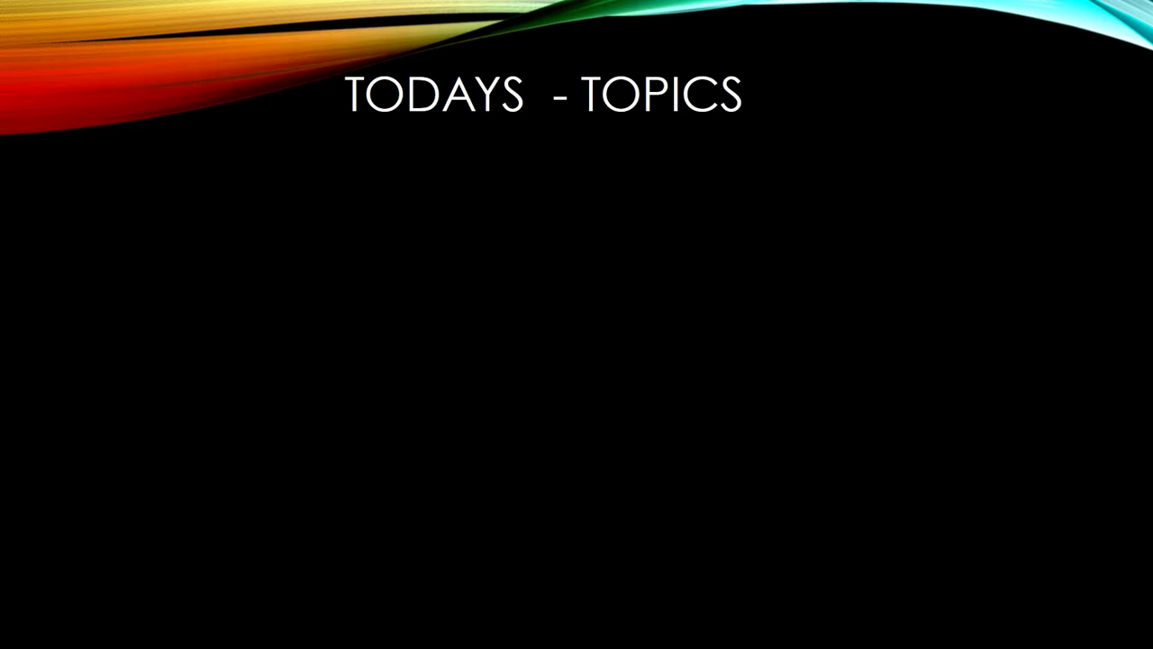
key(Right)
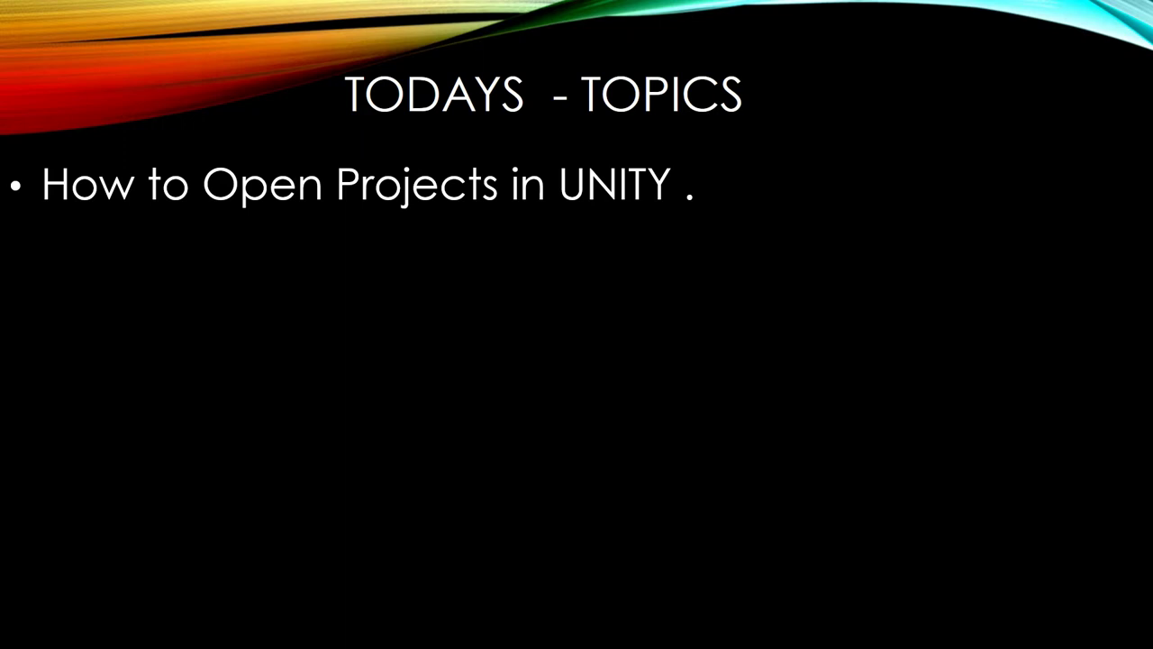
key(Right)
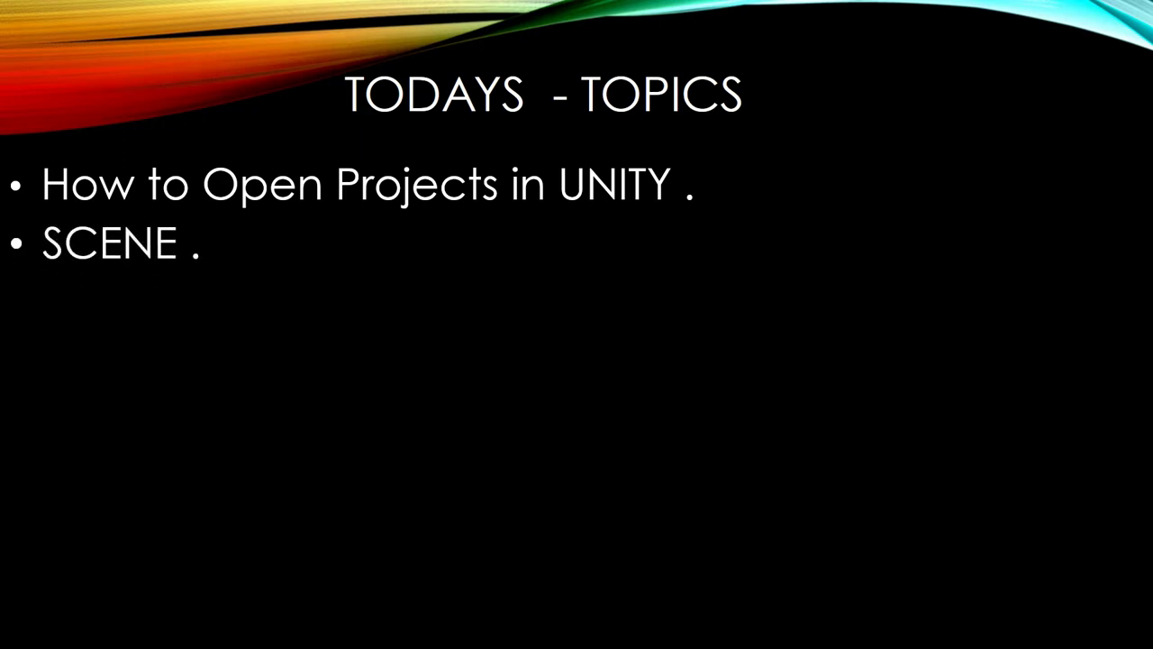
key(Right)
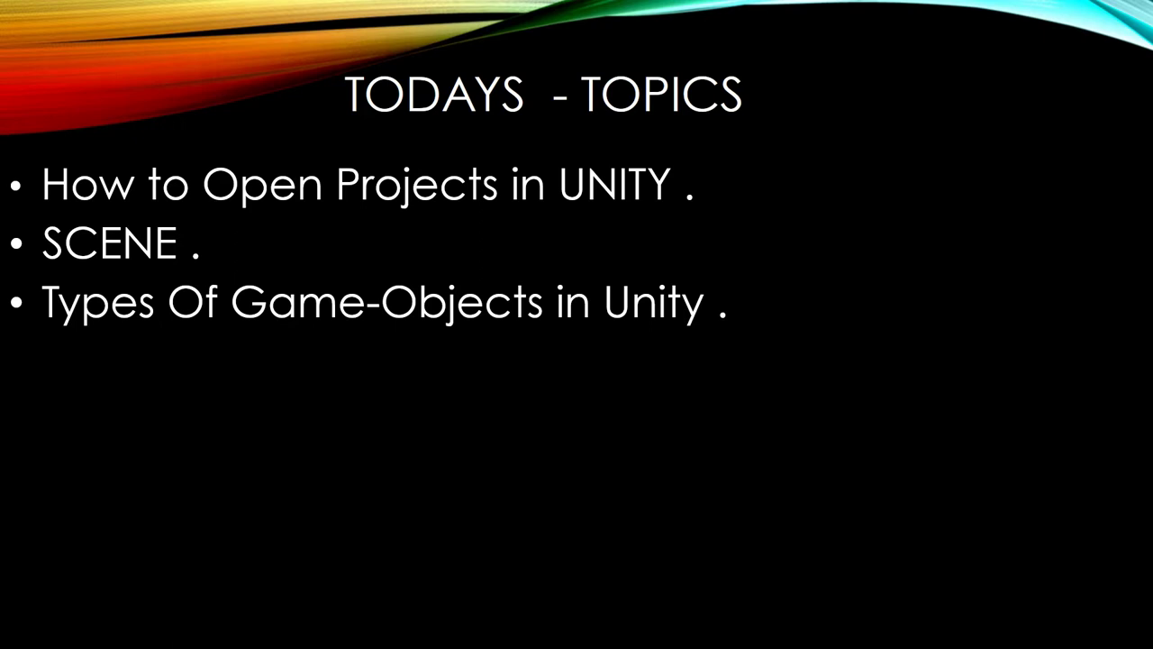
key(Right)
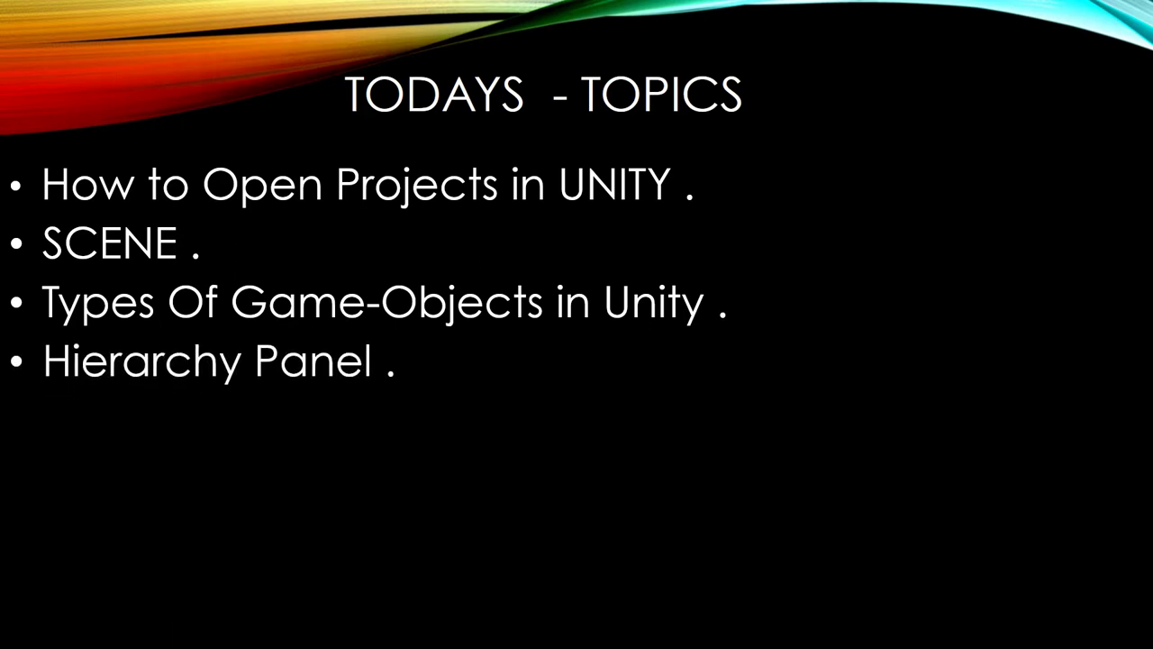
key(Right)
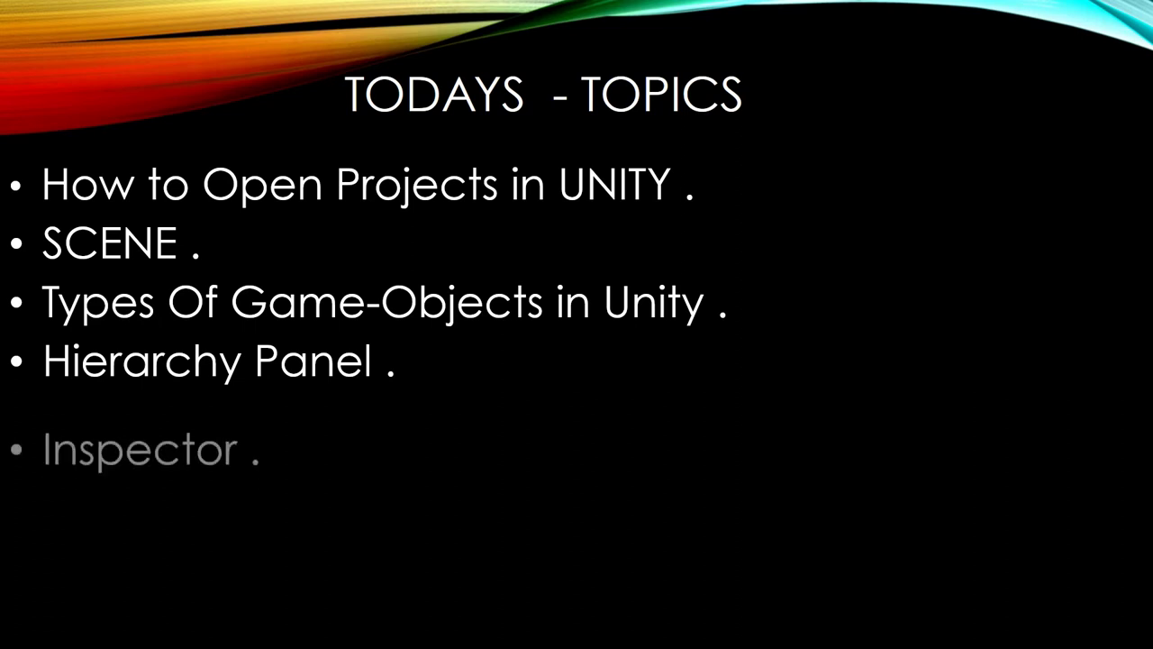
key(Right)
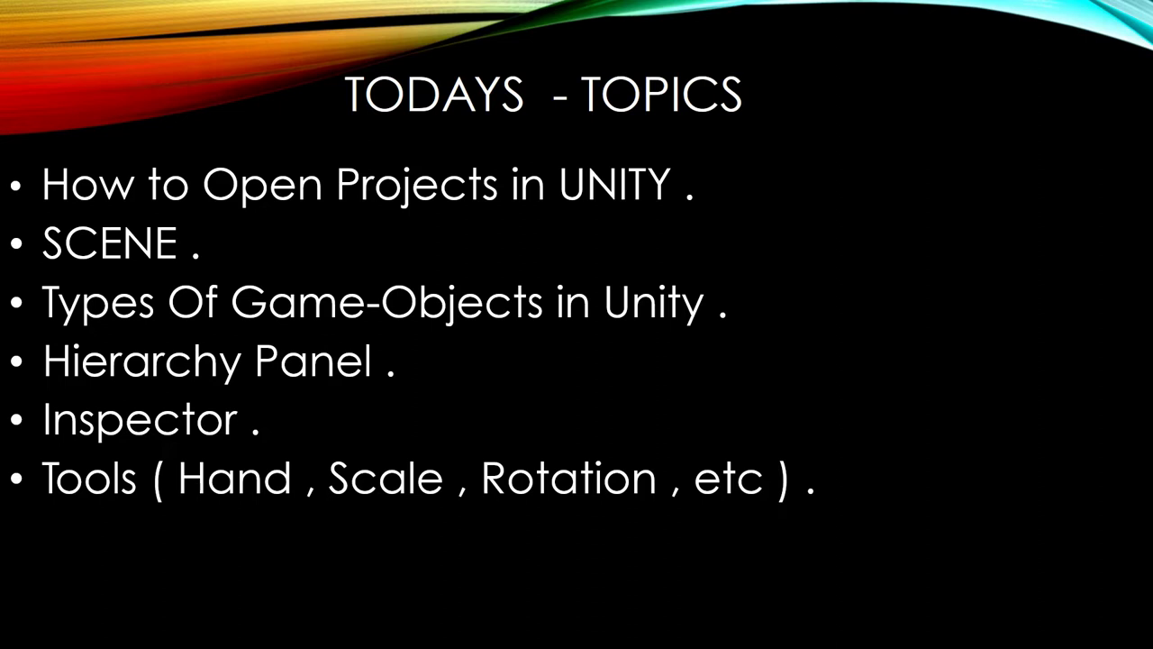
key(Right)
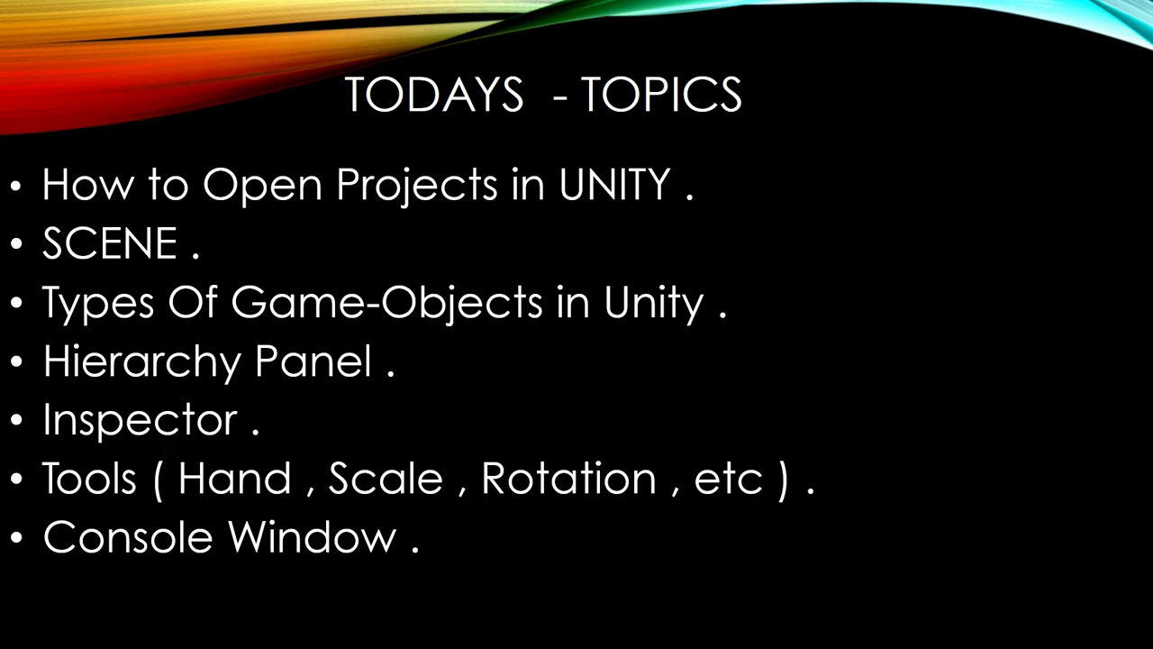
key(Right)
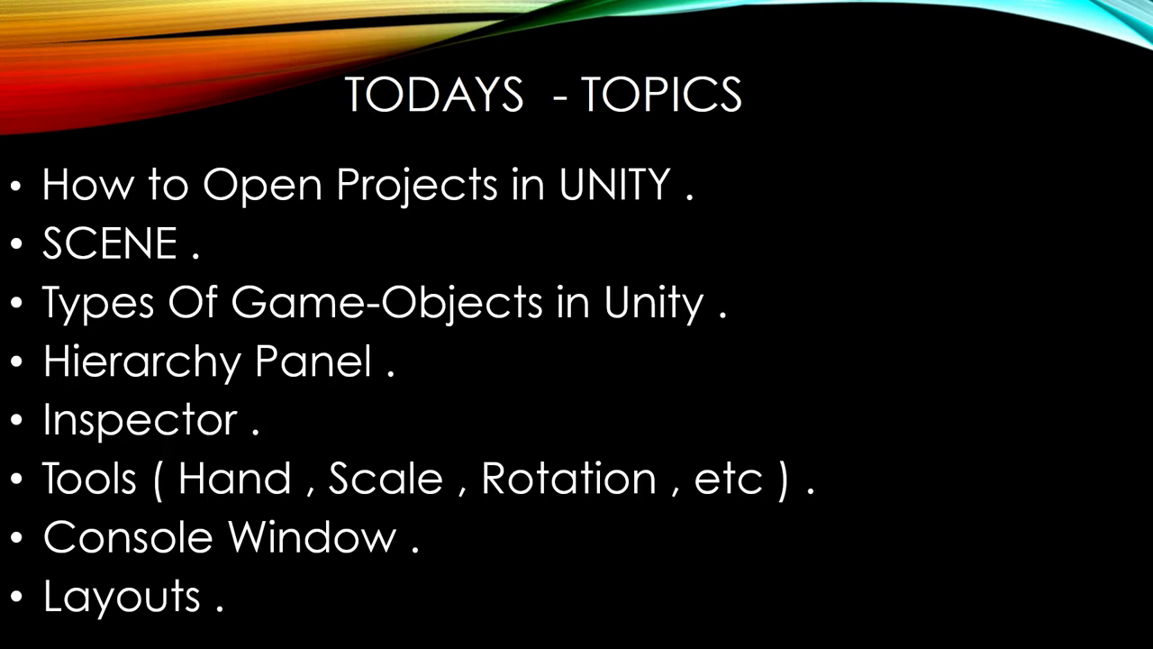
key(super+d)
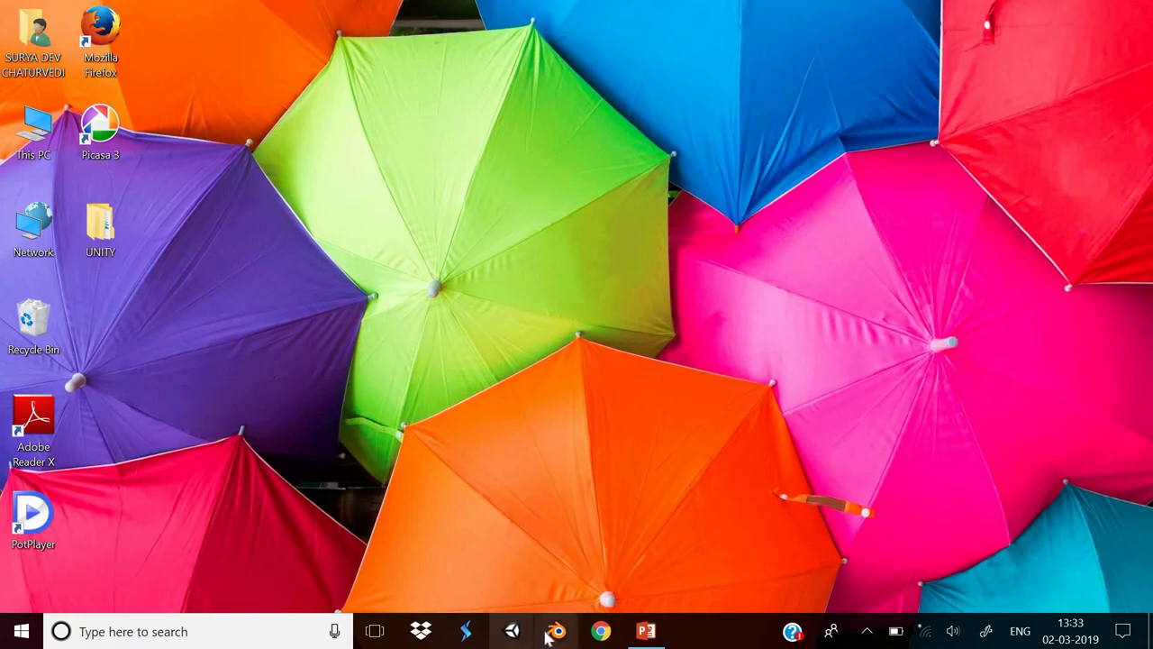
Step: Launch Unity Hub, continue offline, and start a new project
click(513, 630)
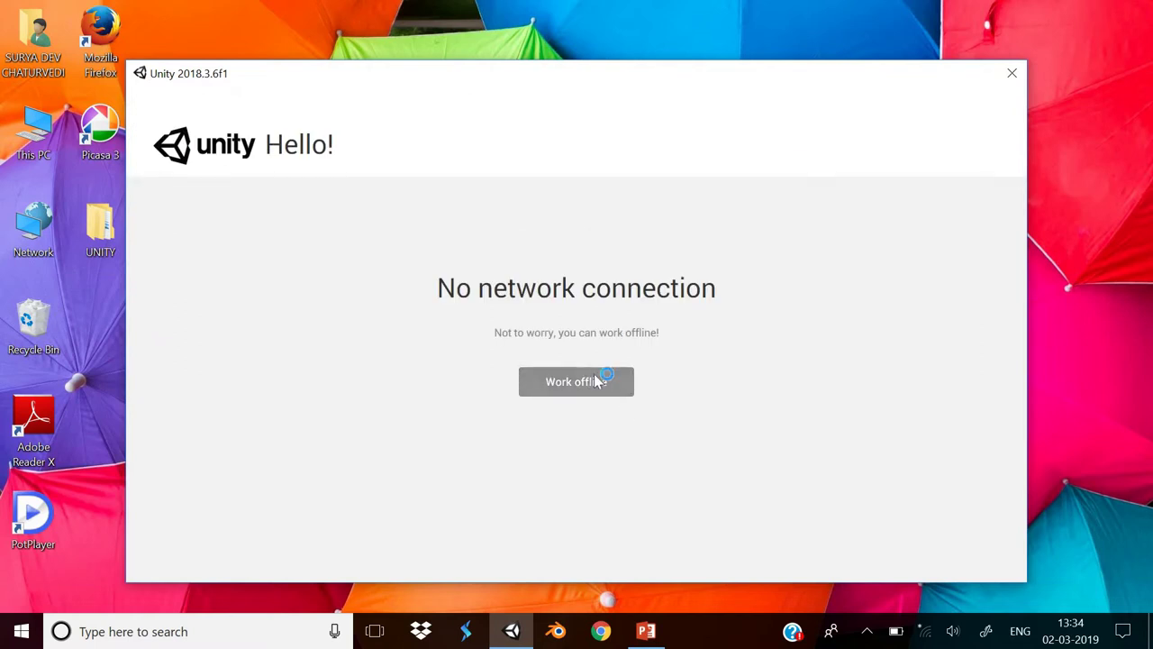
click(594, 379)
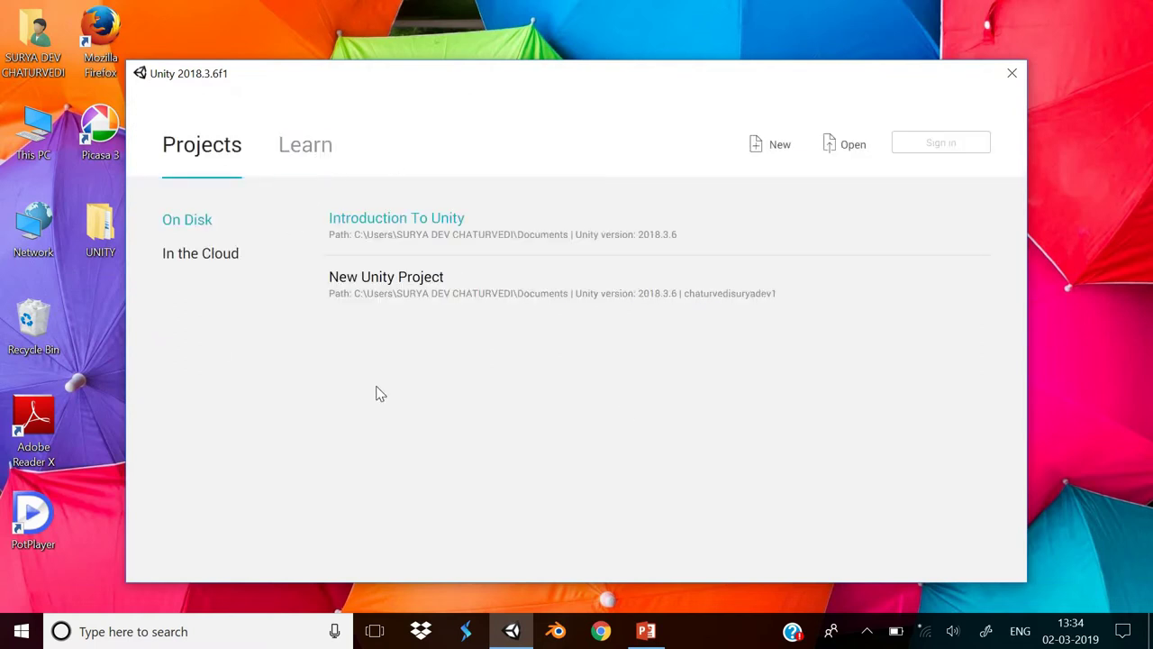
click(780, 151)
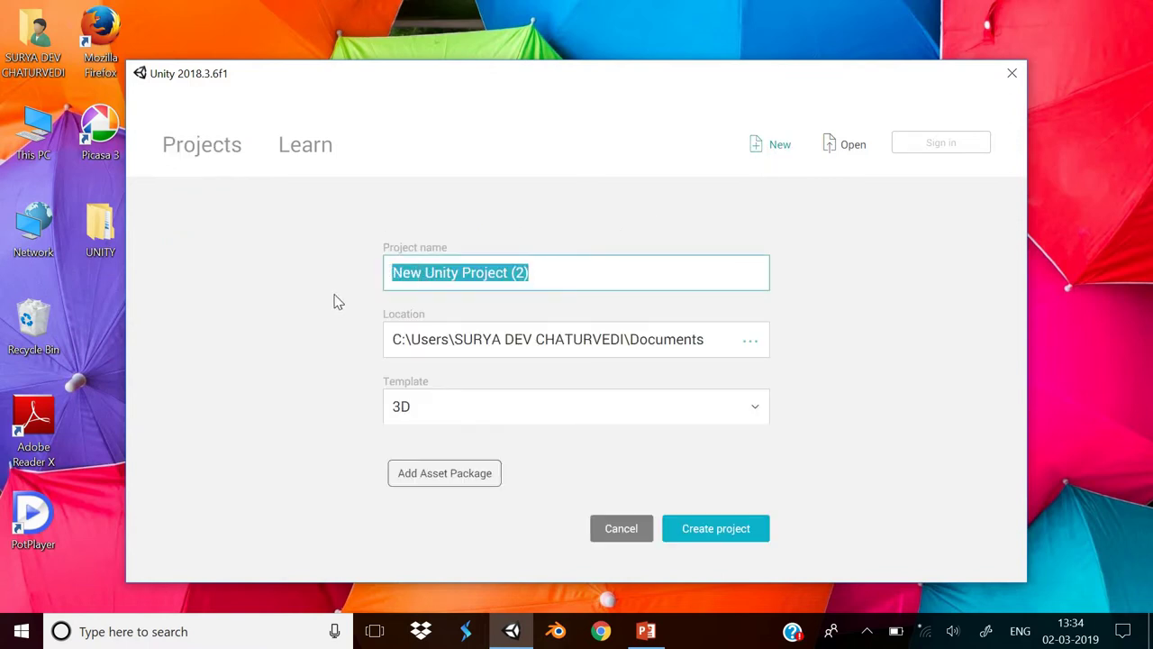
Step: Name the project 'Intro to unity' and choose the 3D template
text(Intro )
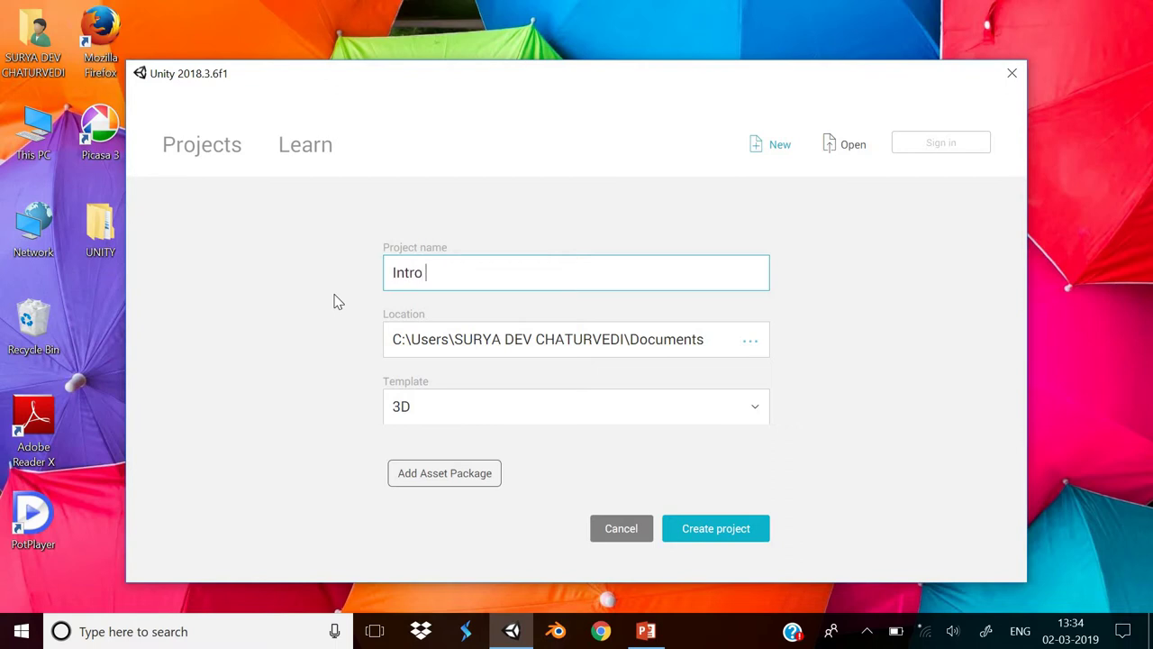
text(to uni)
text(ty)
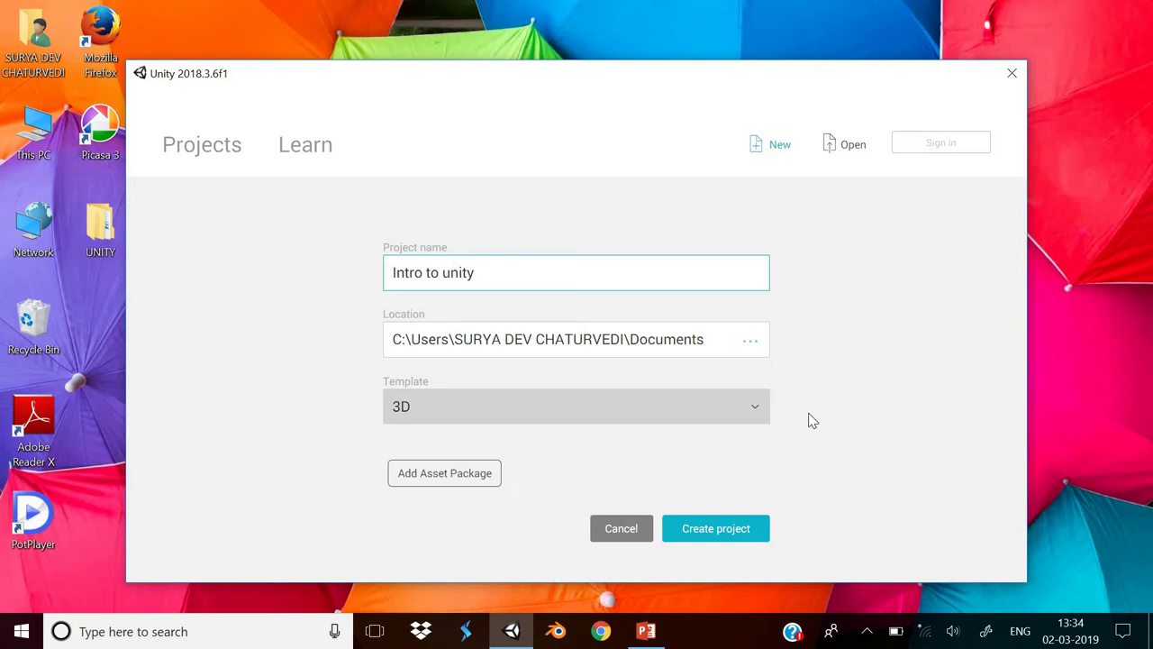
click(749, 415)
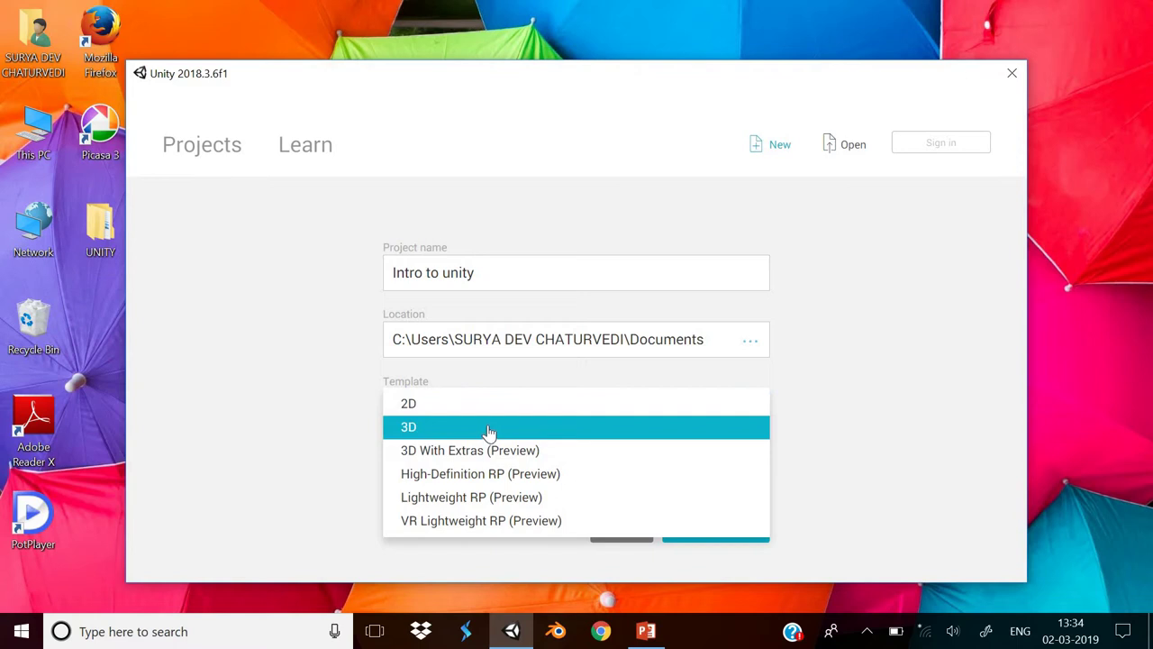
click(524, 429)
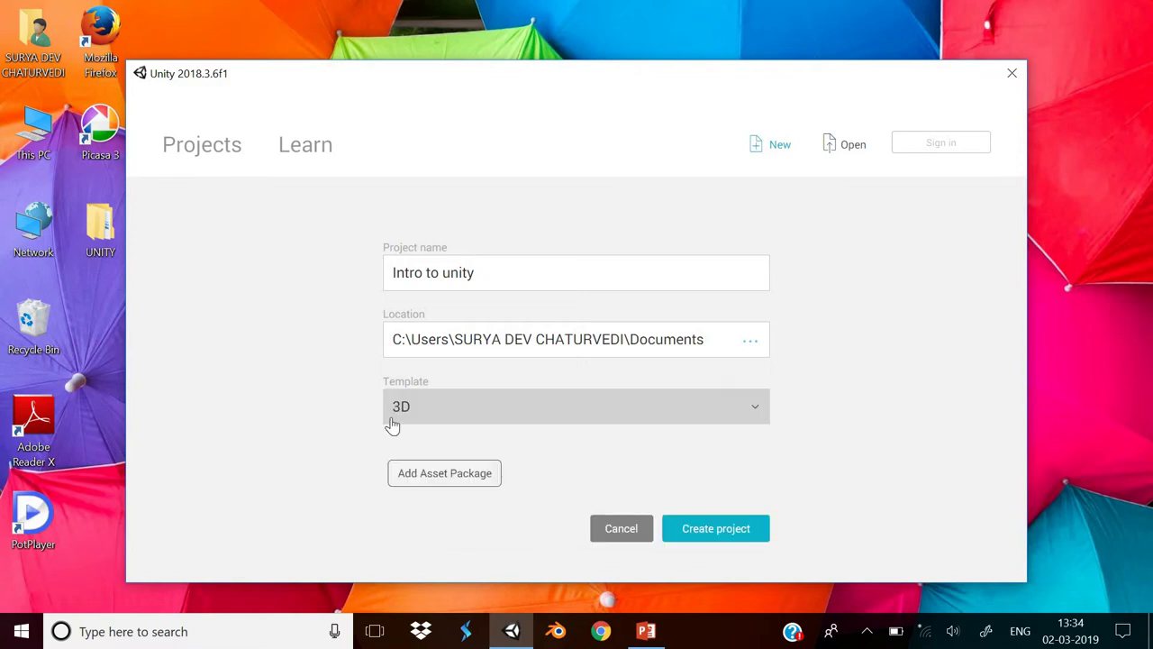
Step: Create the project, then preview SampleScene in the Game and Scene views and orbit around it
click(701, 531)
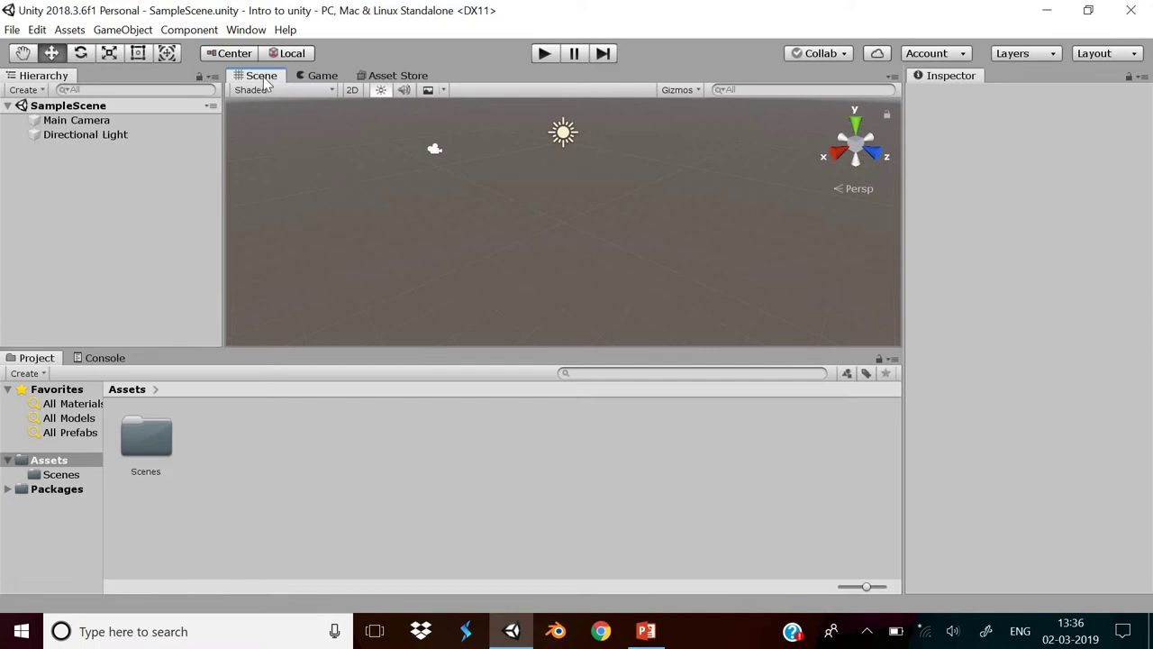
key(ctrl+2)
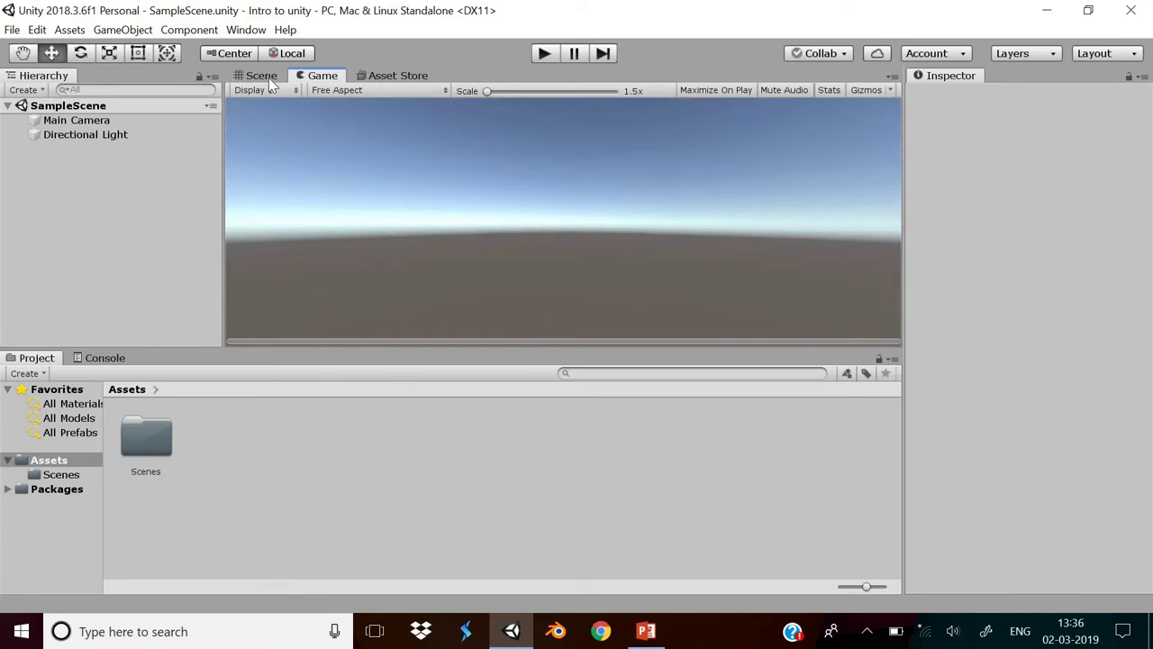
key(ctrl+1)
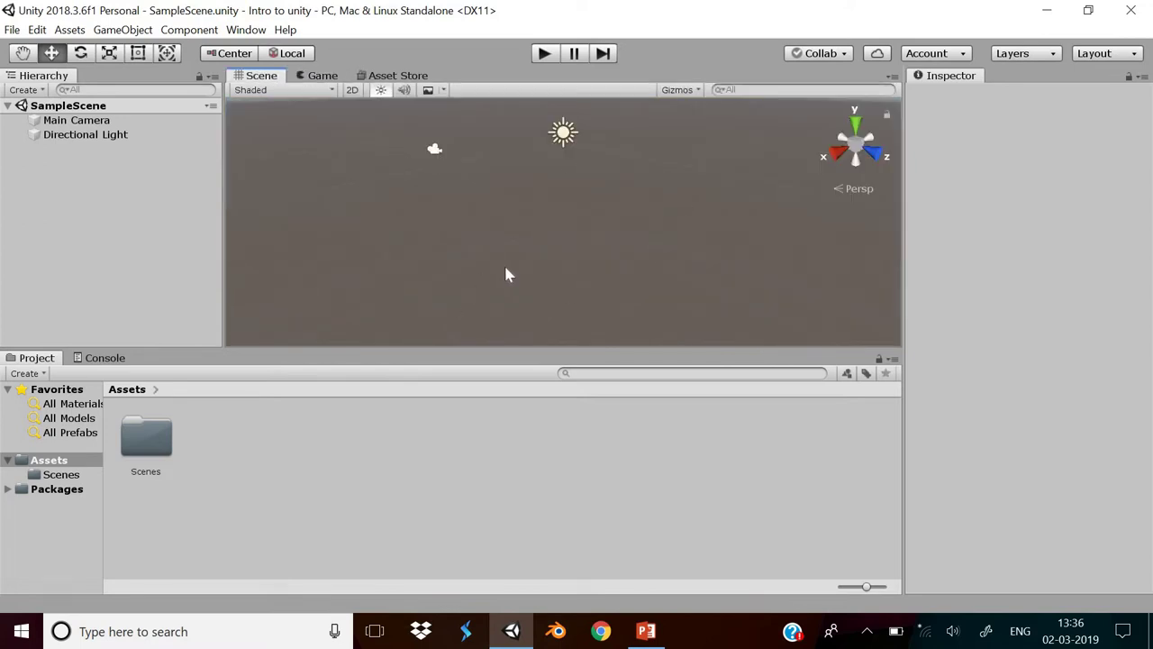
mouse_move(505, 279)
alt+mouse_down()
mouse_move(735, 193)
mouse_move(340, 145)
alt+mouse_up()
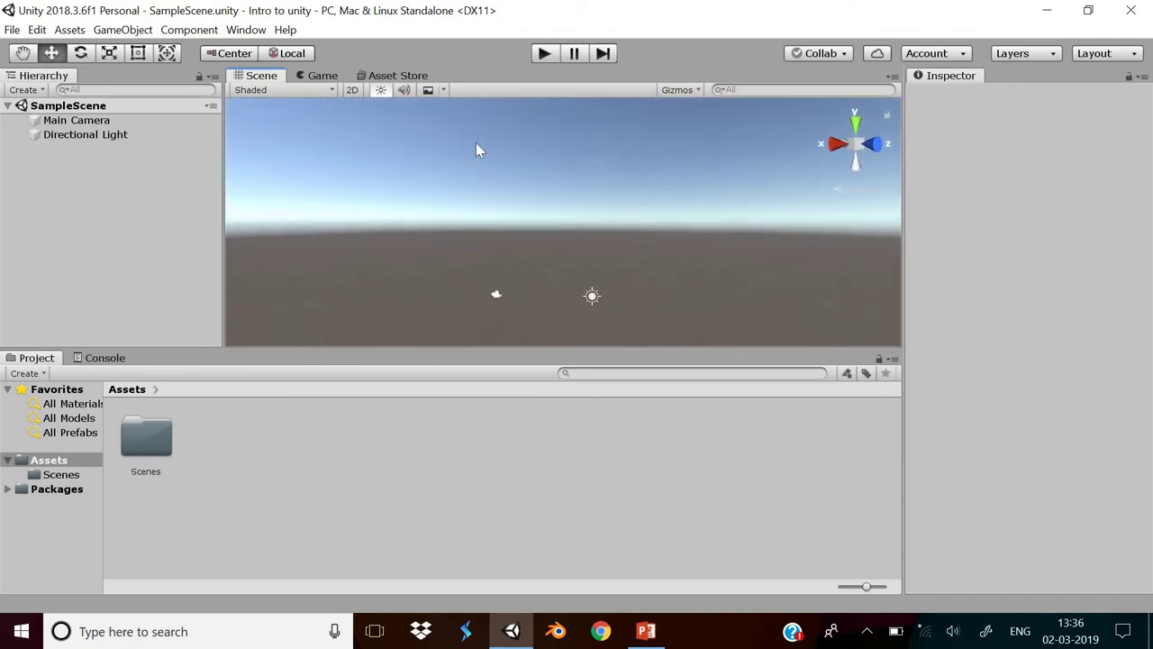
scroll(551, 311, down, 2)
alt+drag(550, 301, 112, 258)
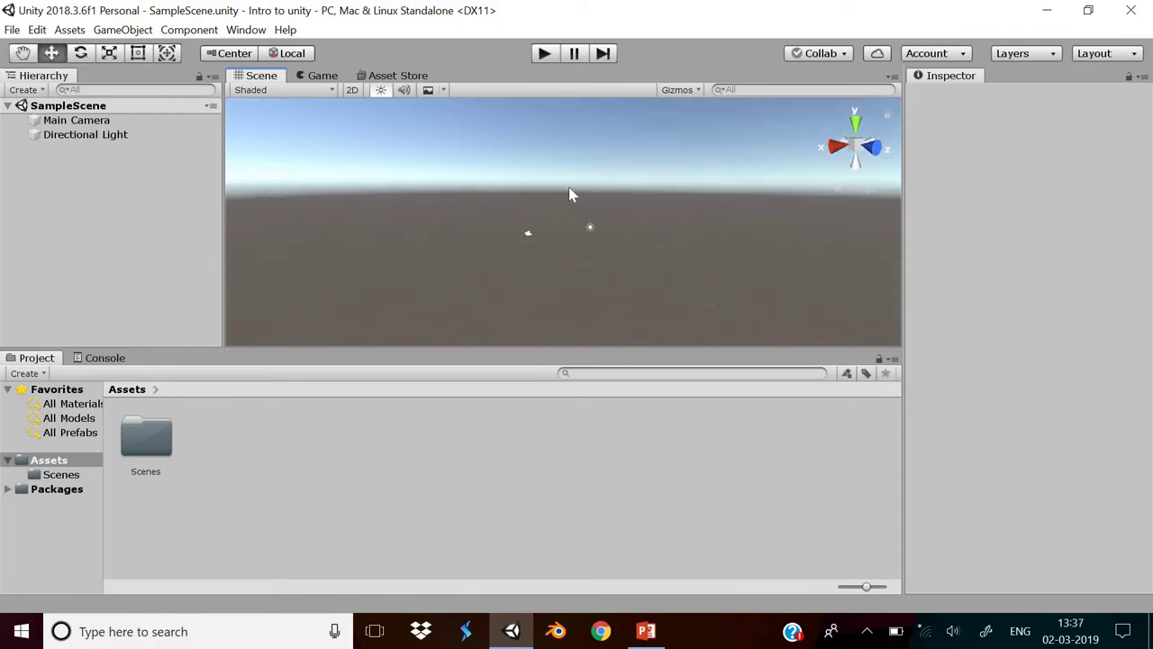
Step: Open Save Scene As and cancel it, then check the draw mode stays Shaded
click(12, 30)
click(45, 109)
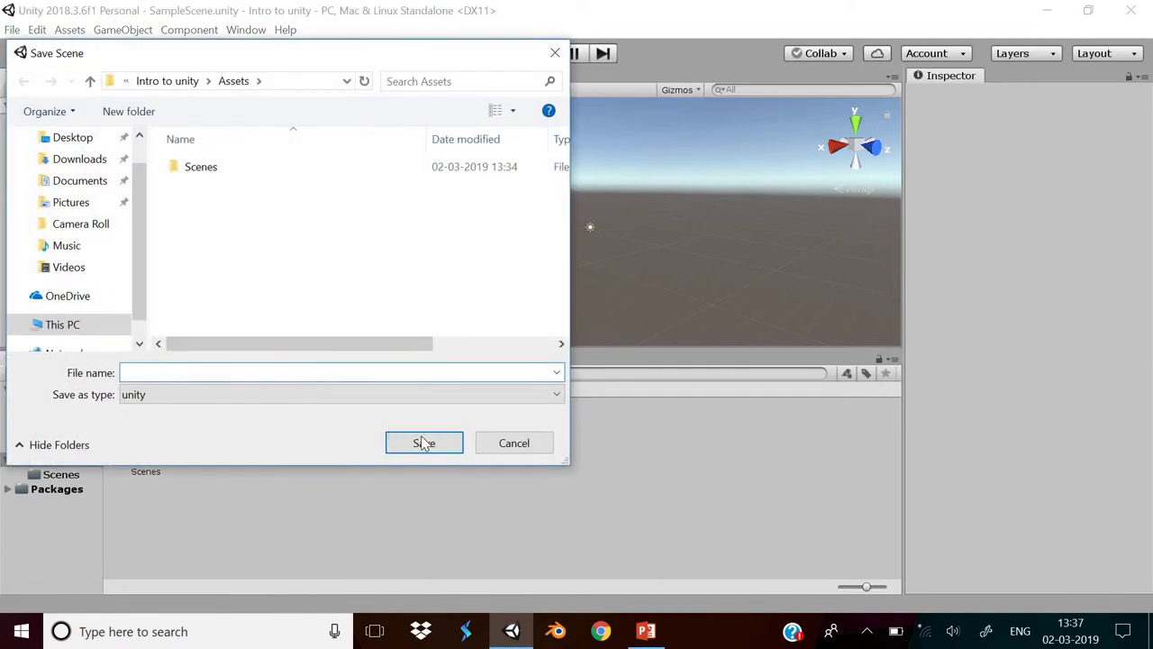
click(516, 447)
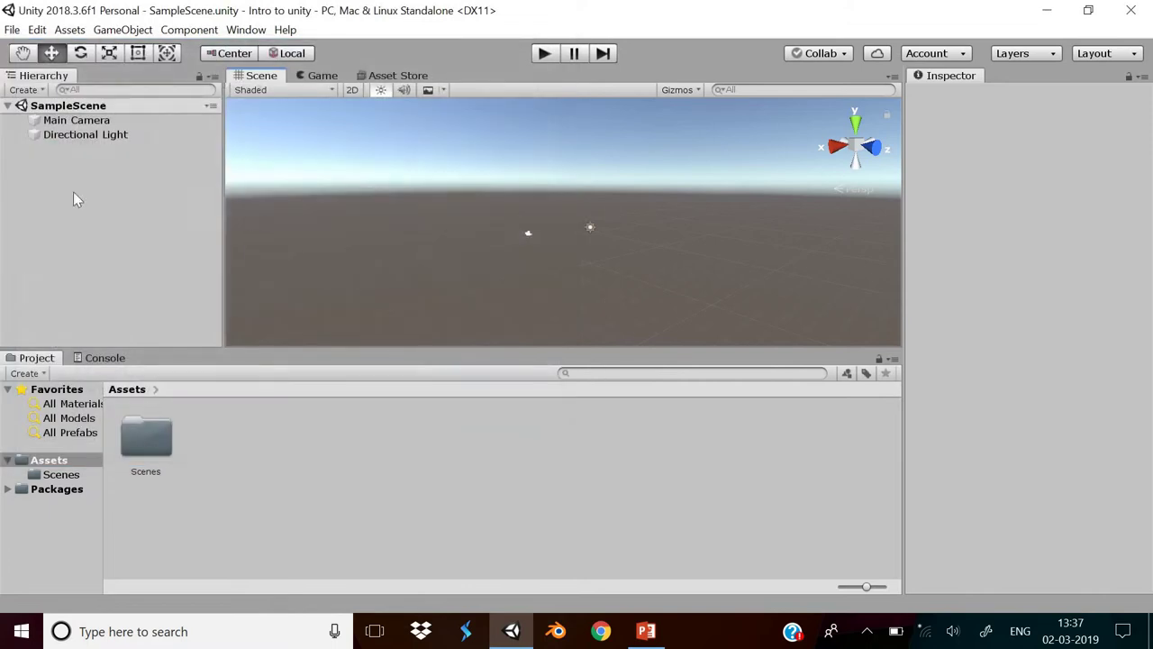
click(291, 92)
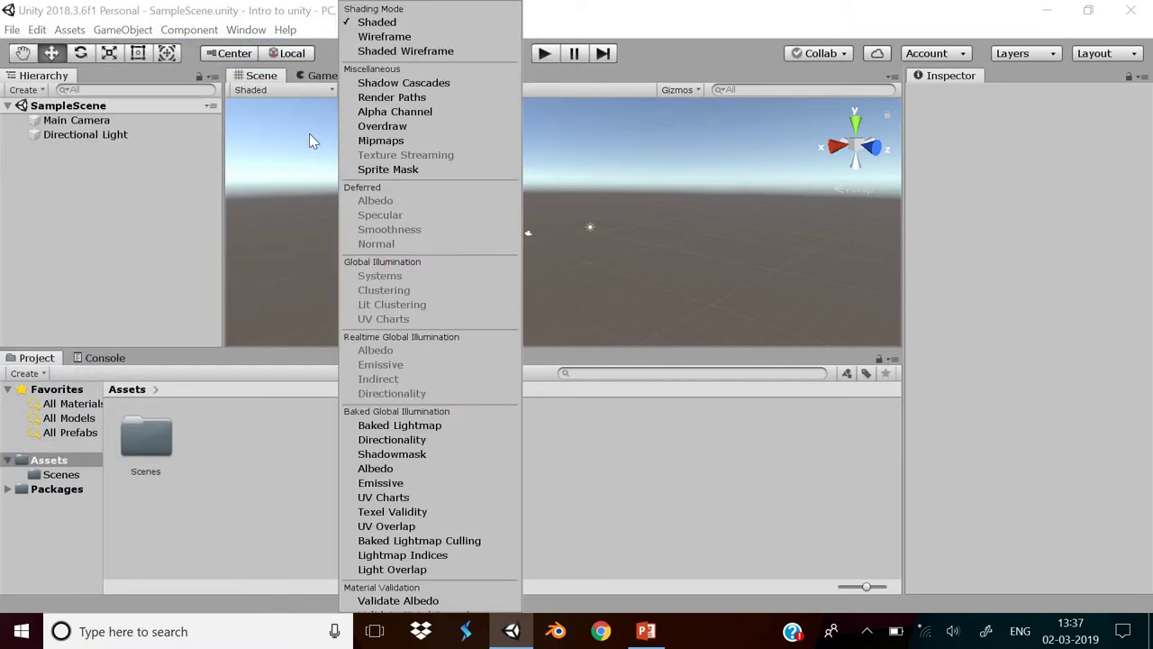
click(335, 101)
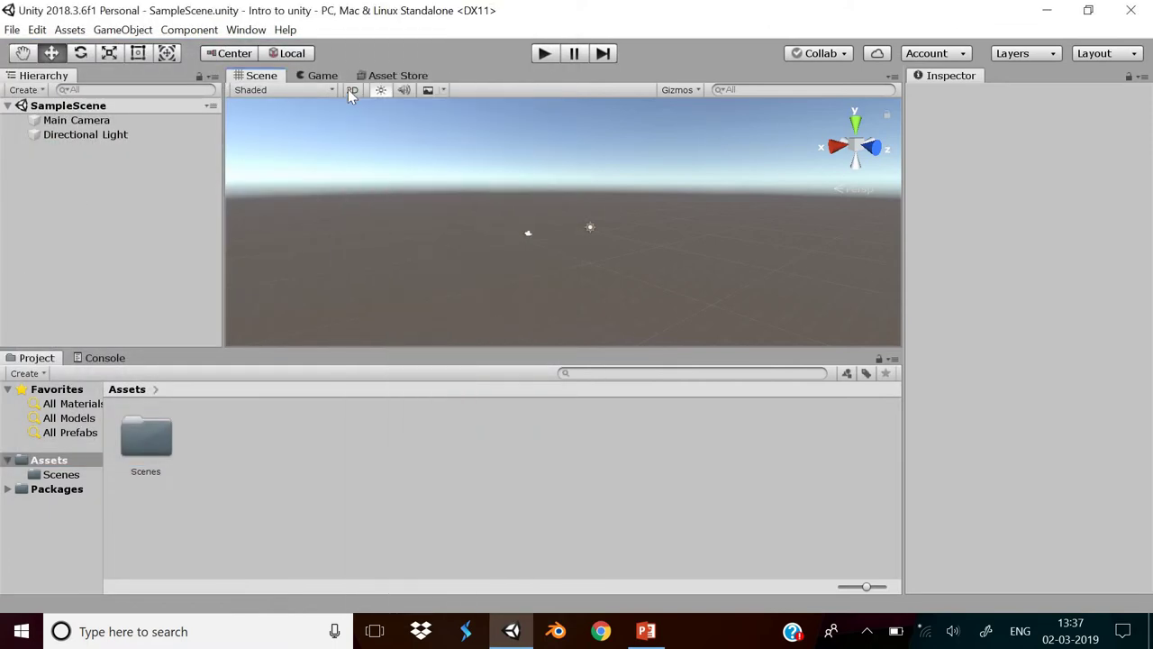
Step: Toggle the Scene view between flat 2D and 3D, ending in 3D perspective
click(352, 91)
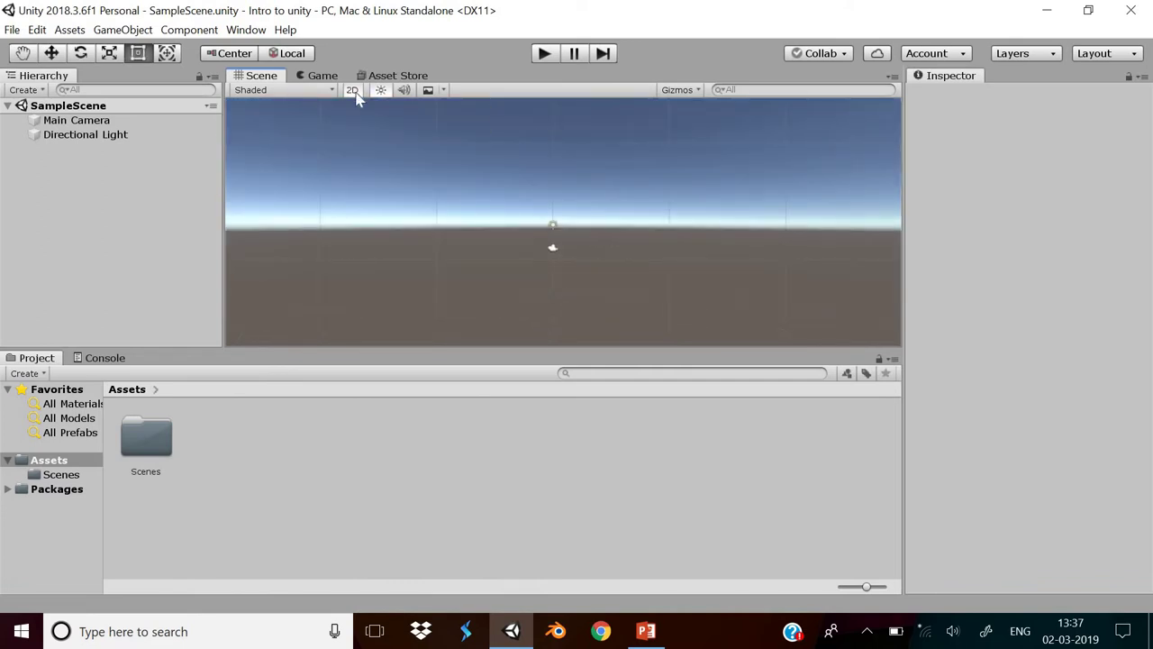
click(354, 94)
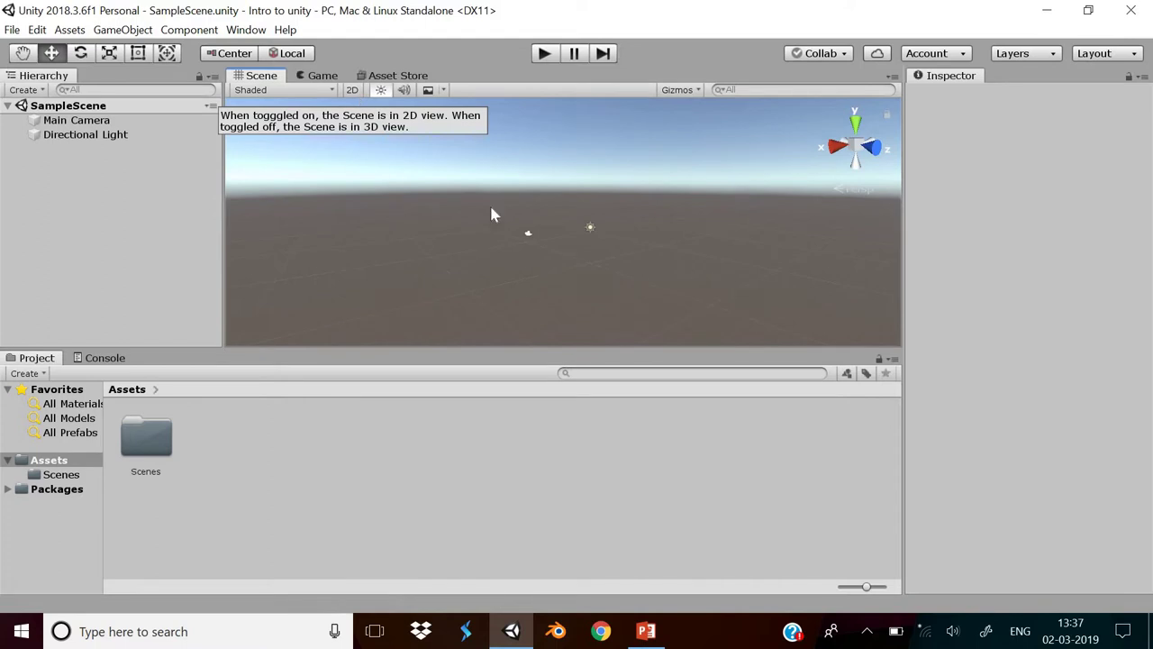
scroll(559, 260, up, 3)
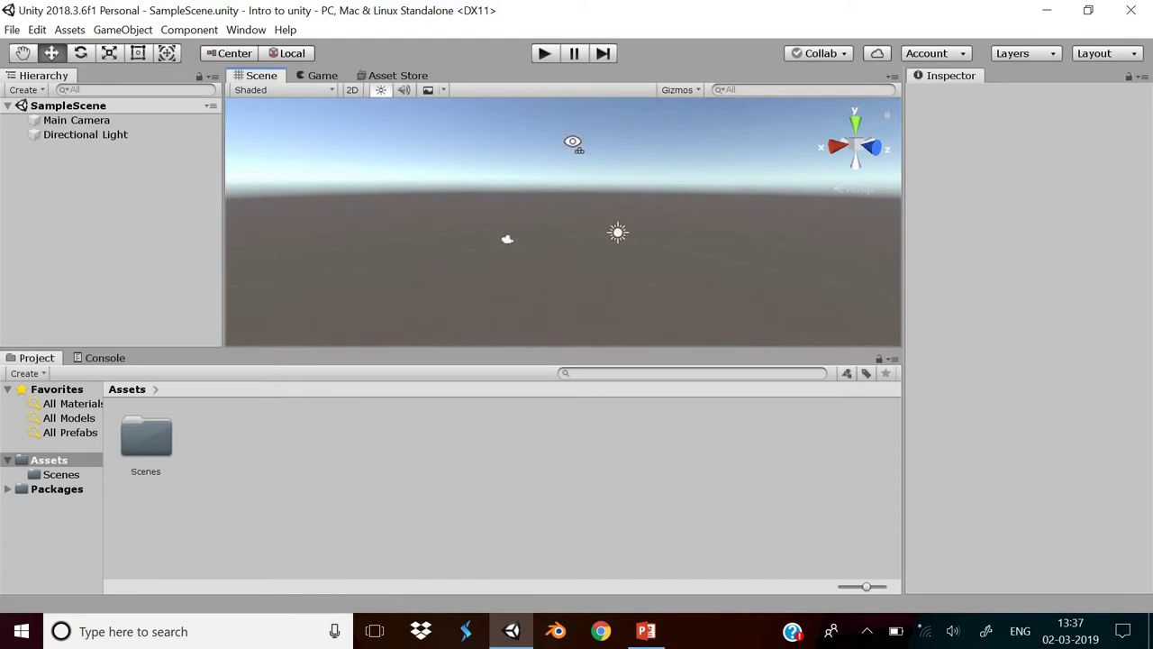
mouse_move(558, 259)
alt+mouse_down()
mouse_move(582, 521)
mouse_move(586, 463)
mouse_move(368, 108)
alt+mouse_up()
click(356, 89)
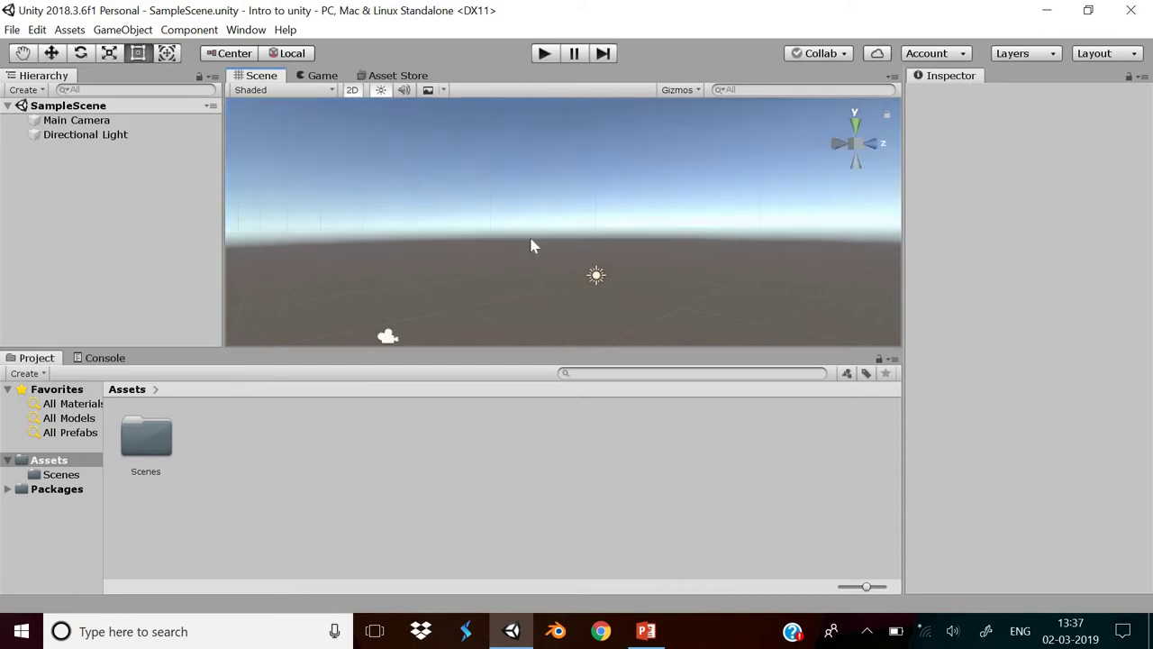
key(2)
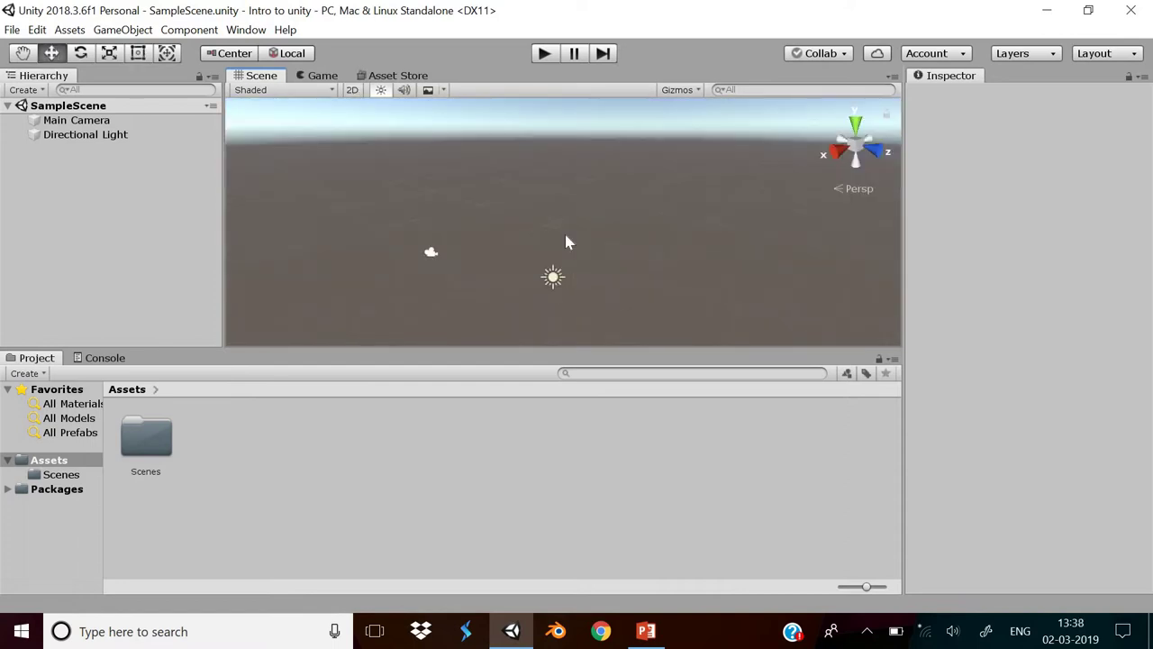
Step: Add a Cube from GameObject > 3D Object and nudge it along its Z axis
click(131, 30)
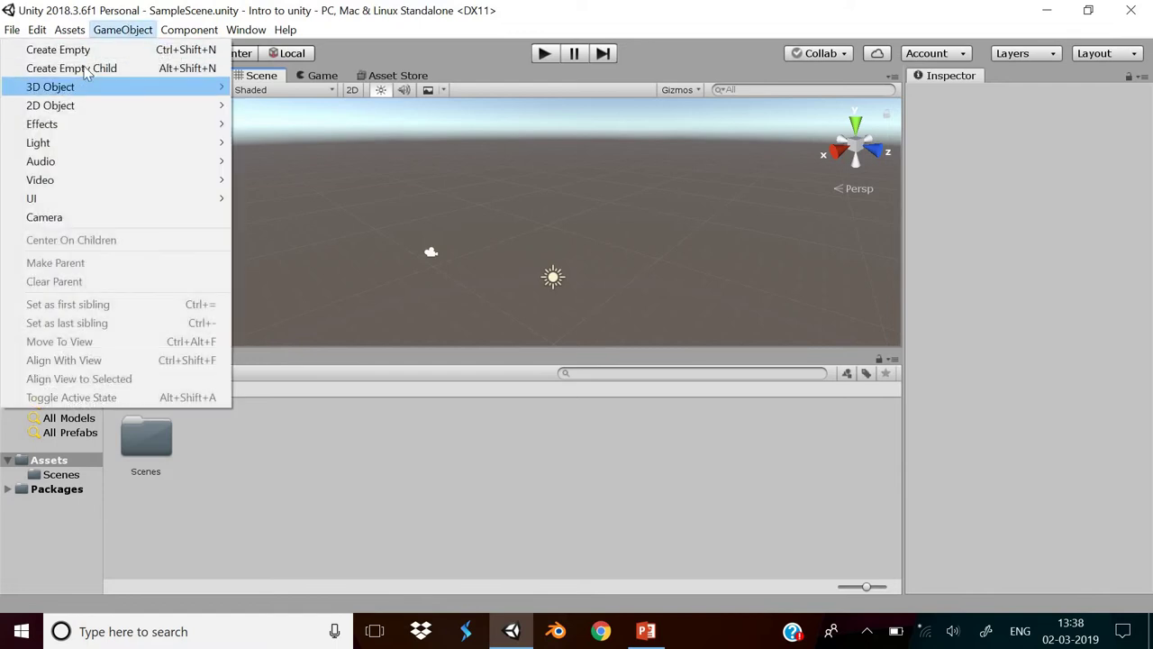
mouse_move(99, 93)
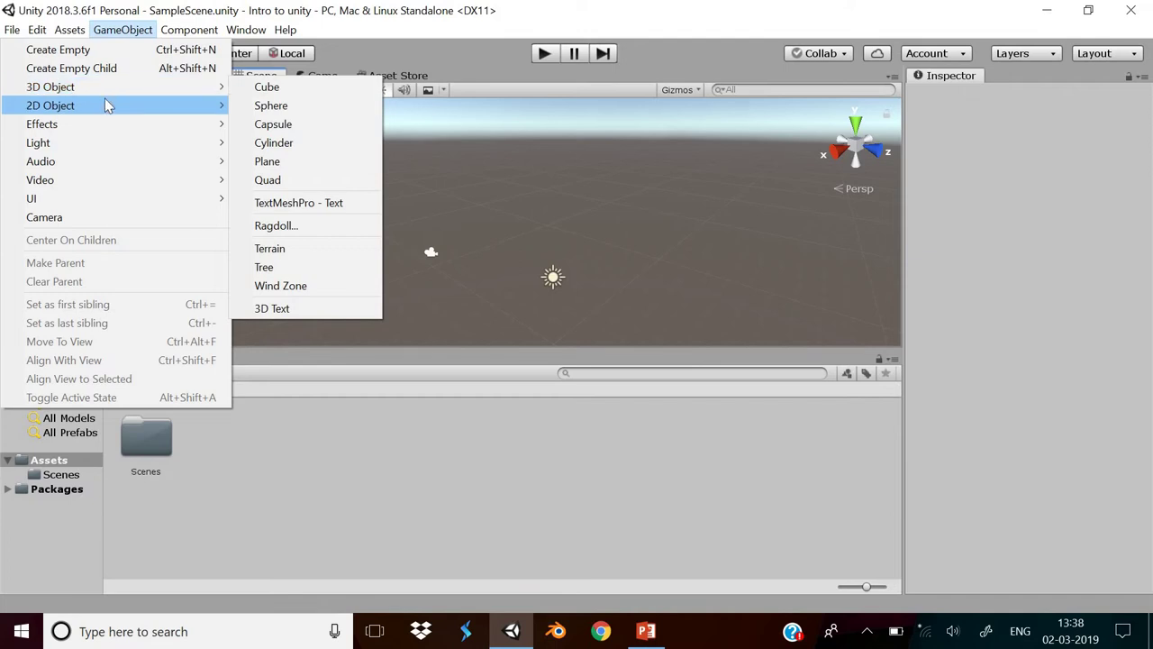
mouse_move(209, 93)
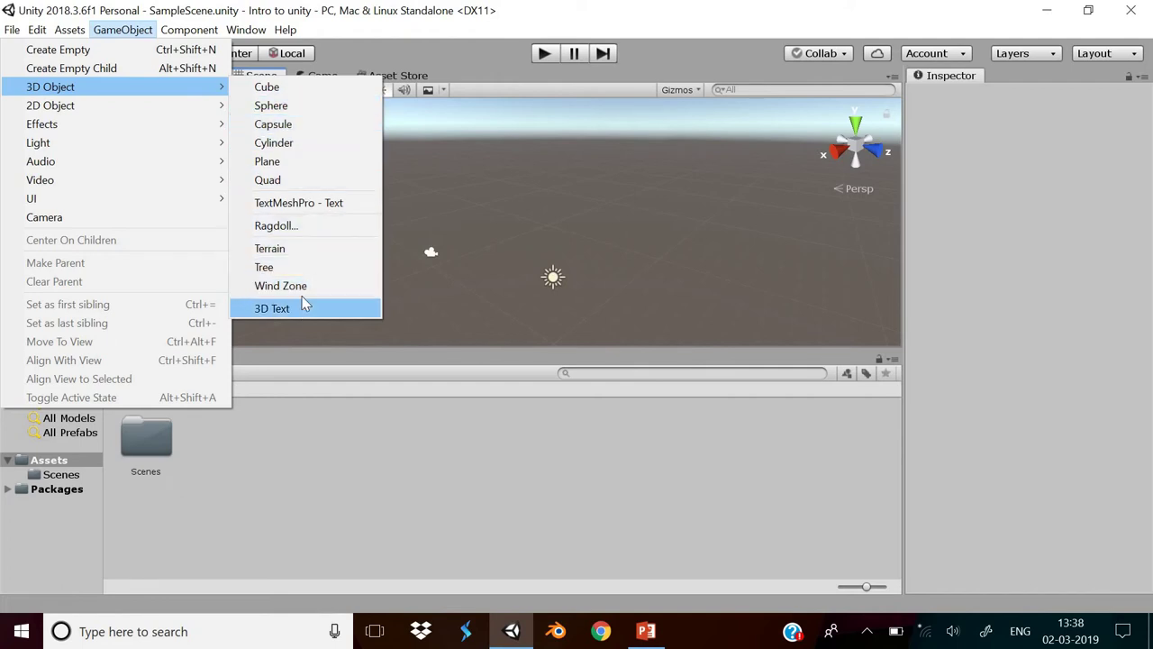
mouse_move(180, 105)
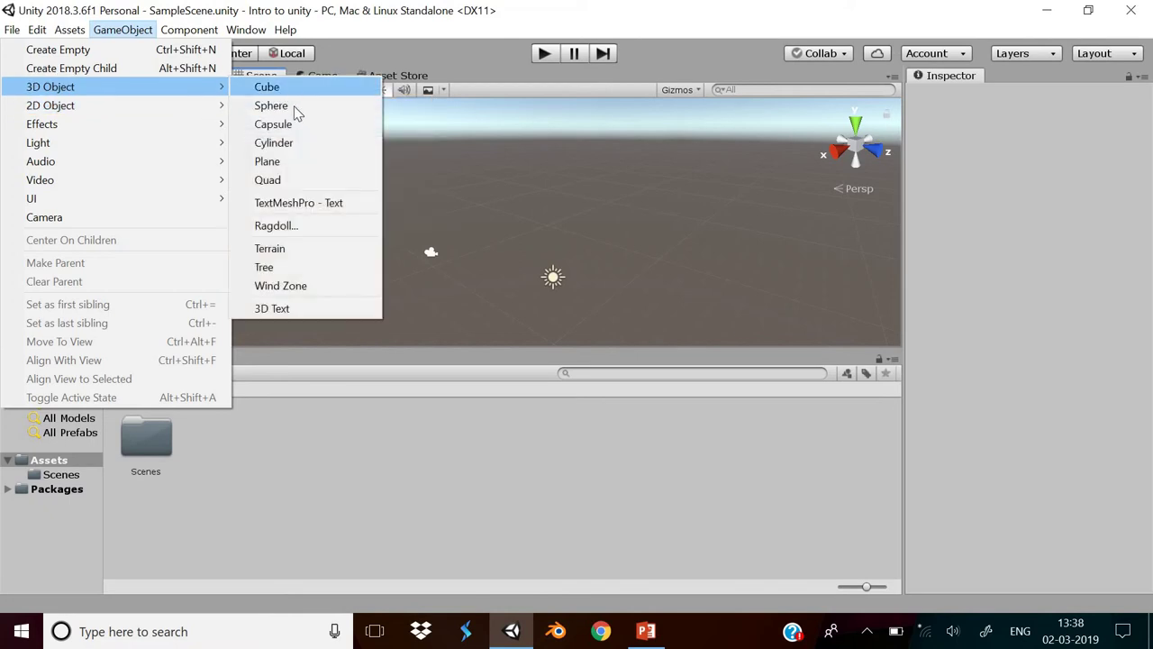
click(295, 92)
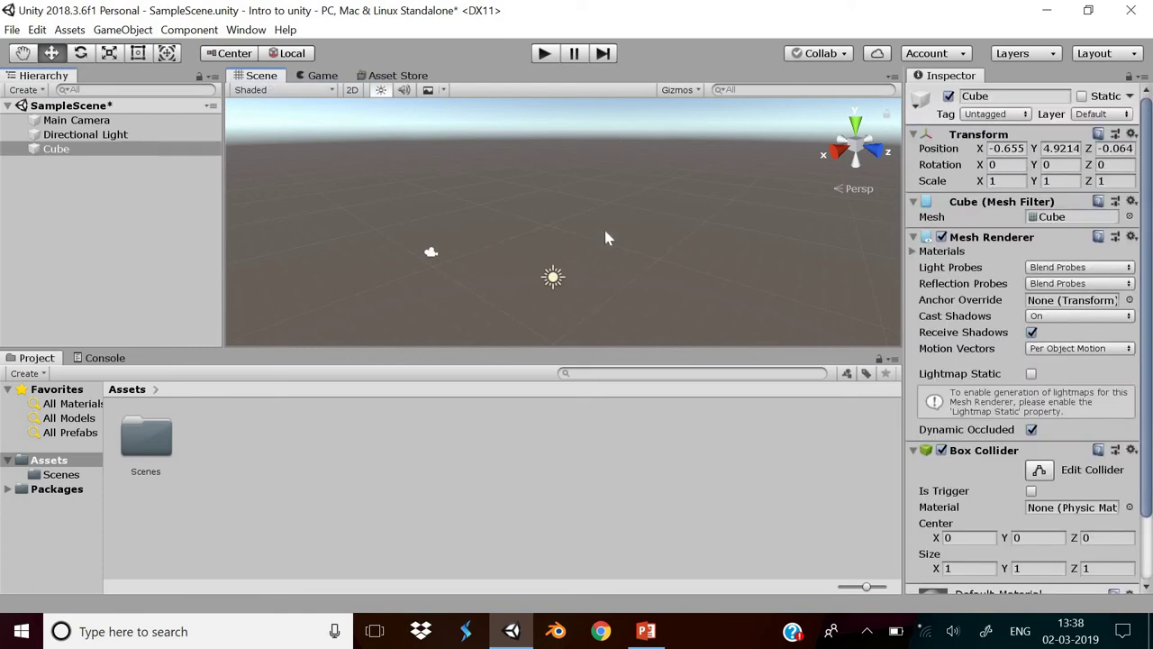
drag(627, 236, 587, 233)
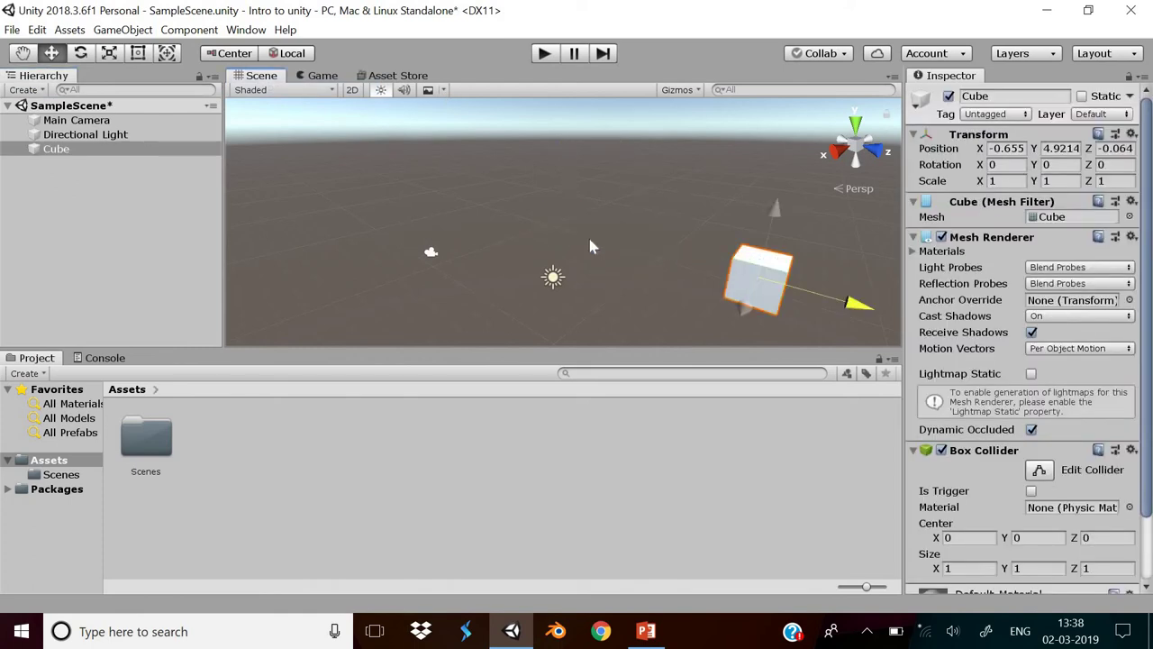
click(543, 234)
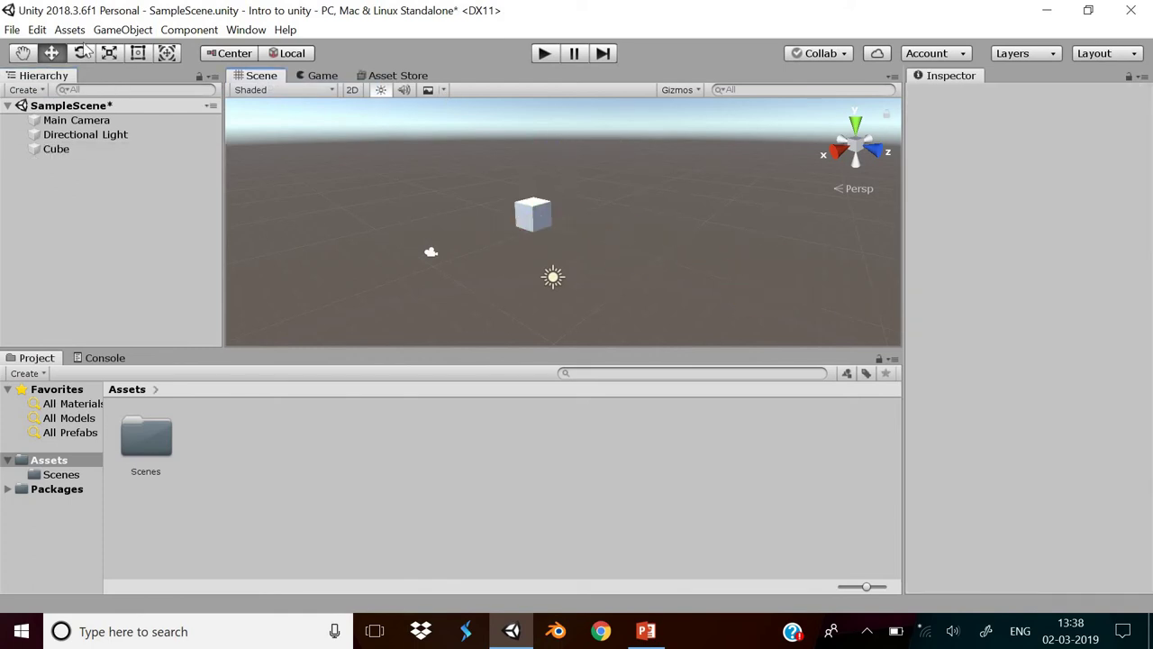
Step: Add a Sphere to the scene, then select the Main Camera in the Hierarchy
click(123, 30)
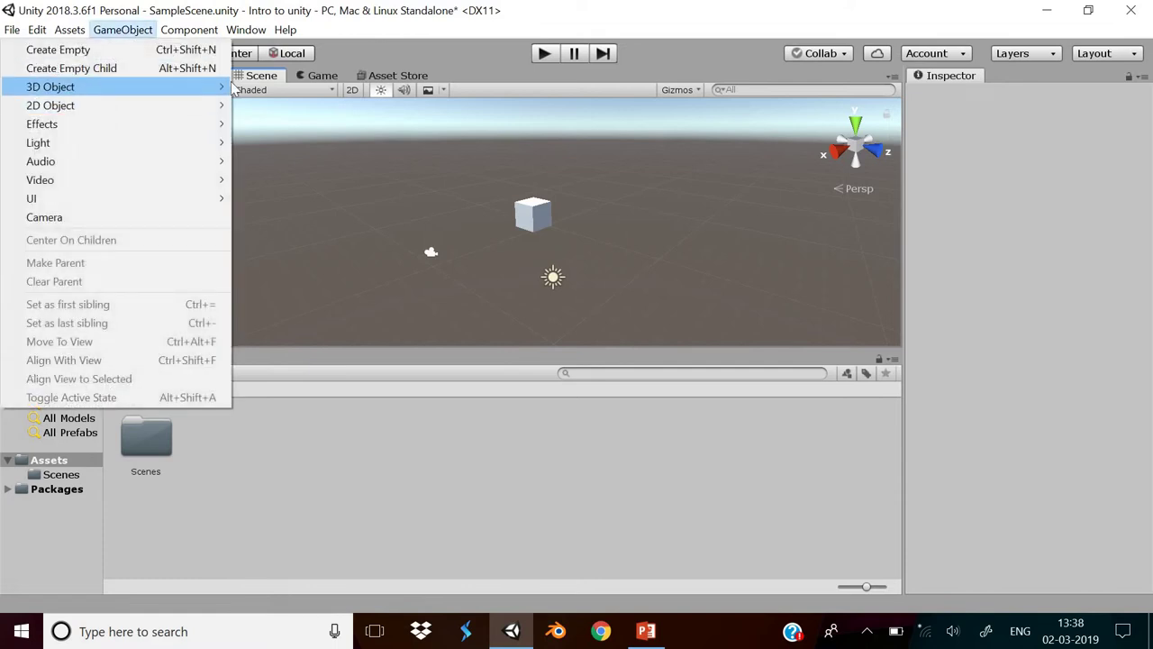
click(270, 106)
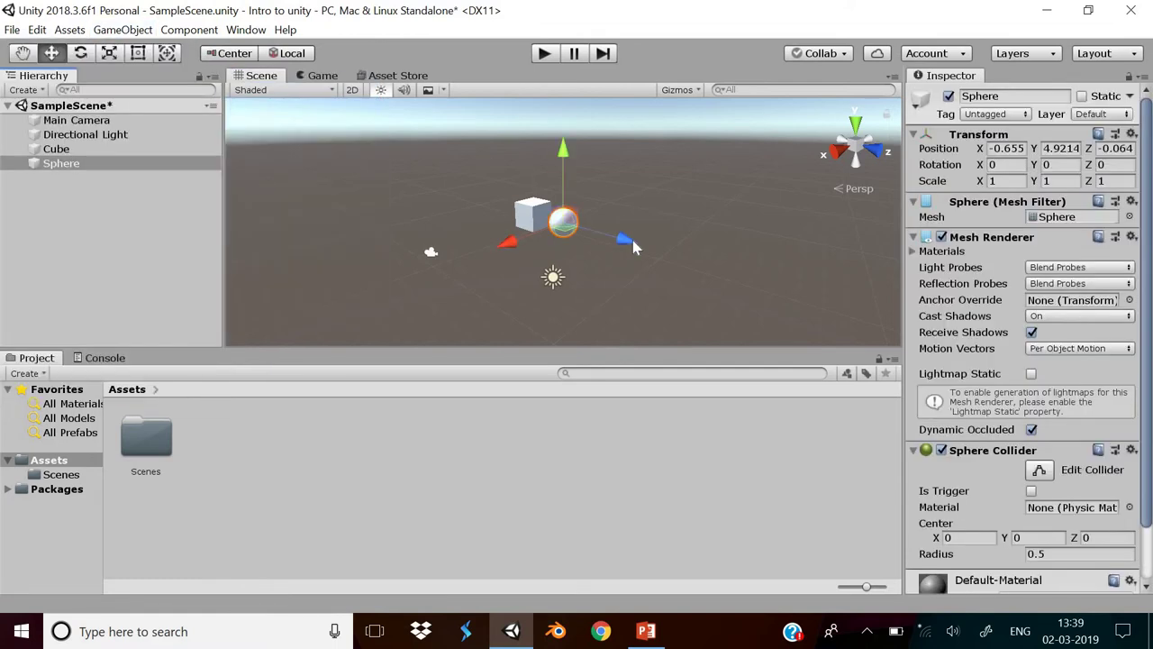
click(385, 208)
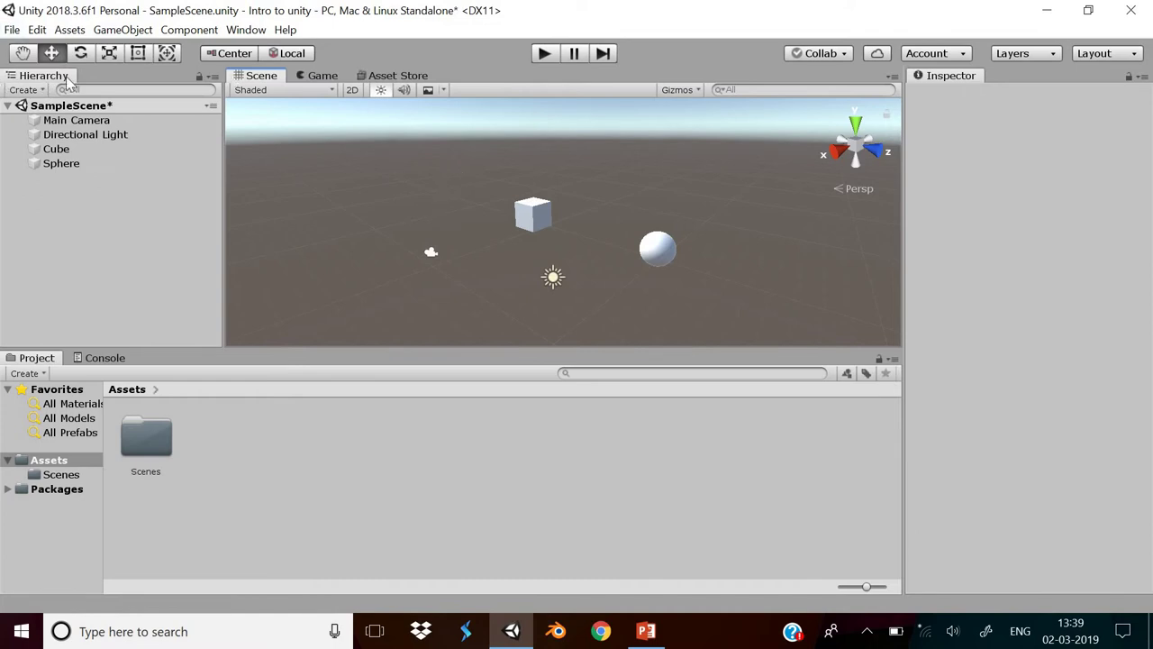
click(76, 121)
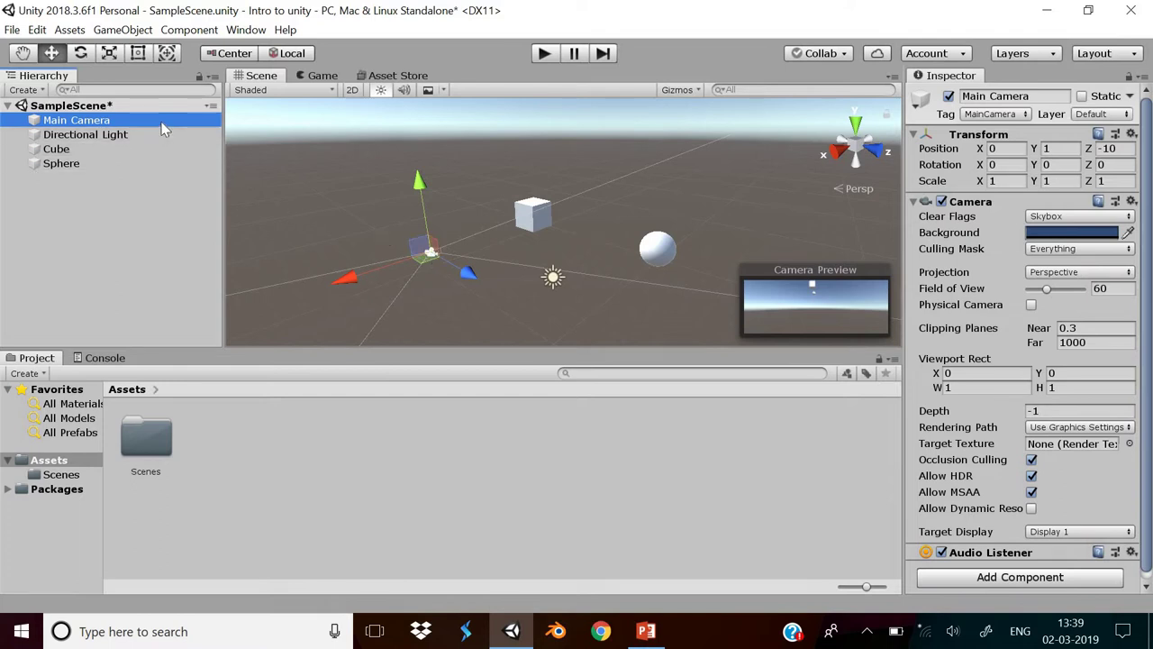
Step: Delete the Main Camera to see 'No cameras rendering', restore it with Ctrl+Z, then select Directional Light
key(Delete)
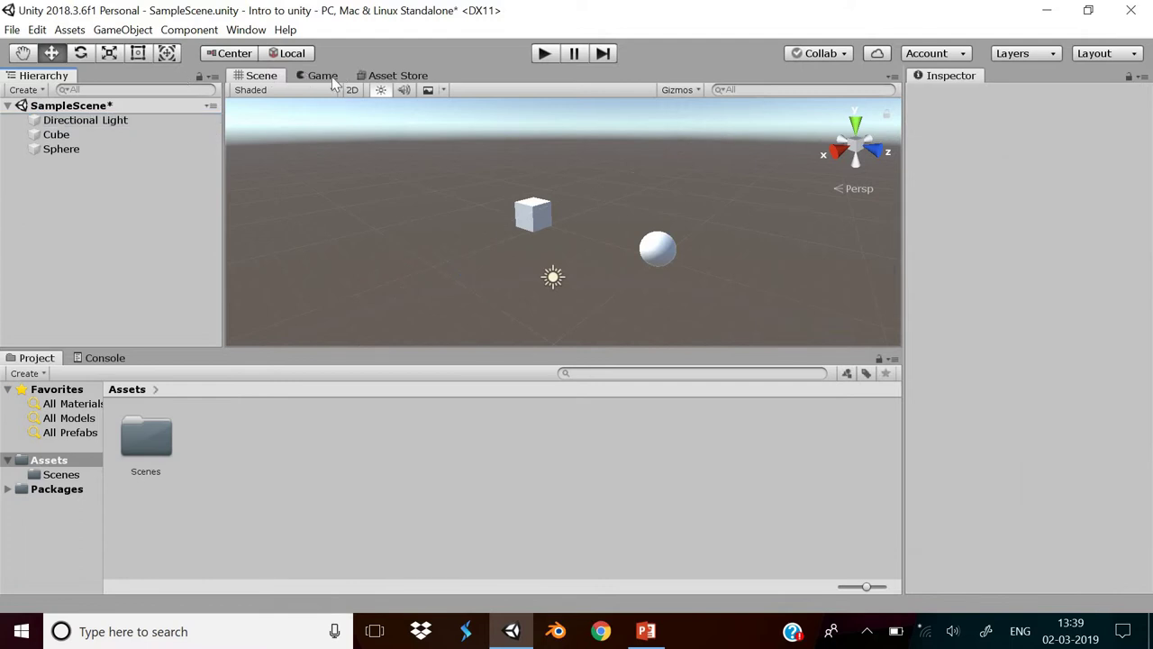
click(323, 76)
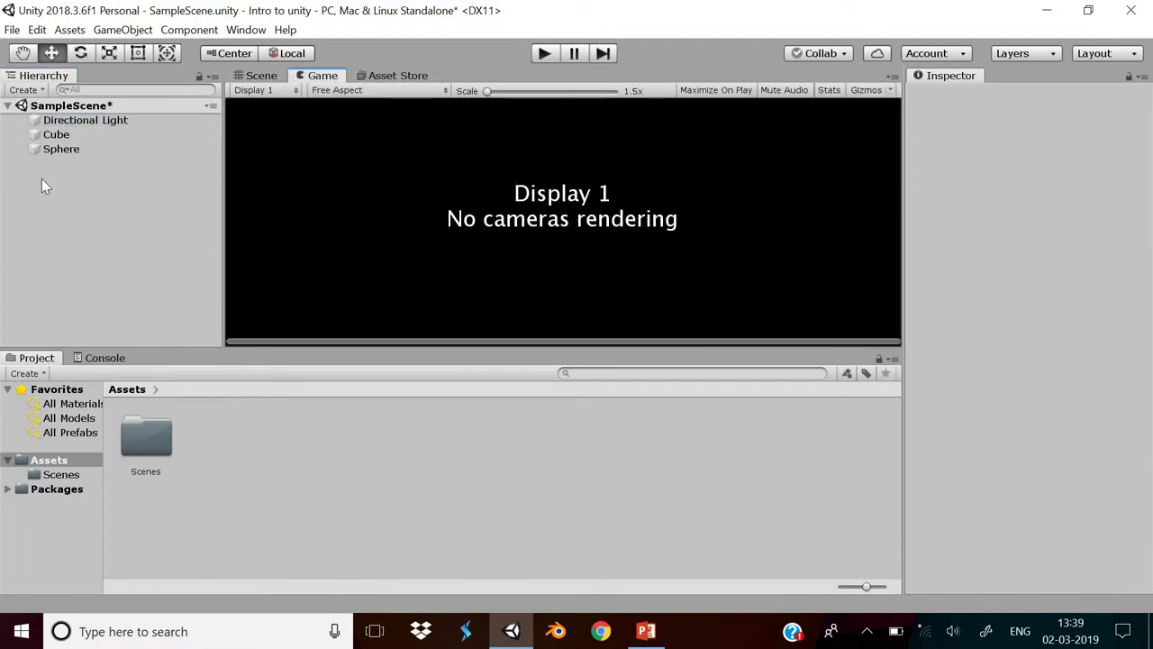
key(ctrl+z)
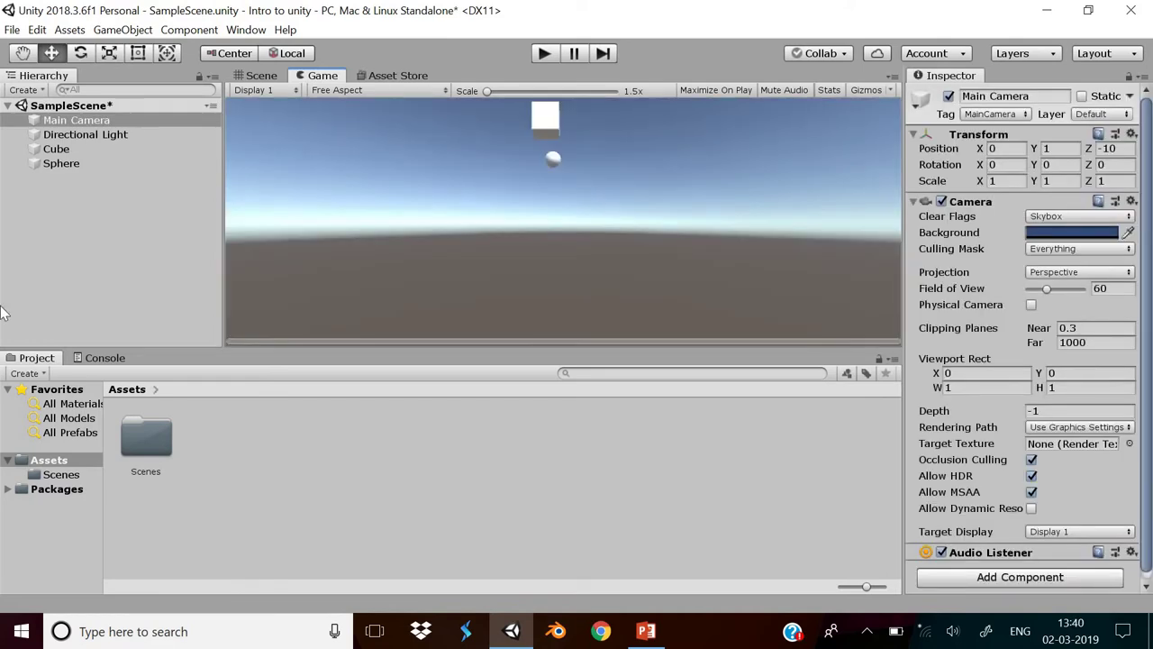
click(151, 265)
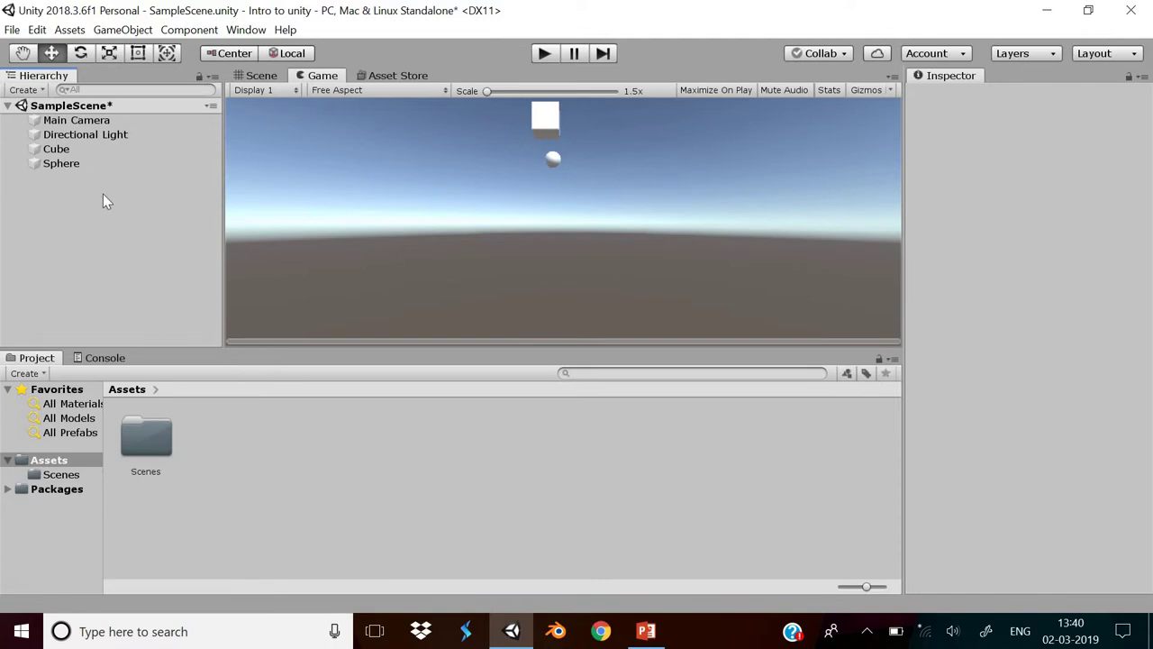
click(88, 135)
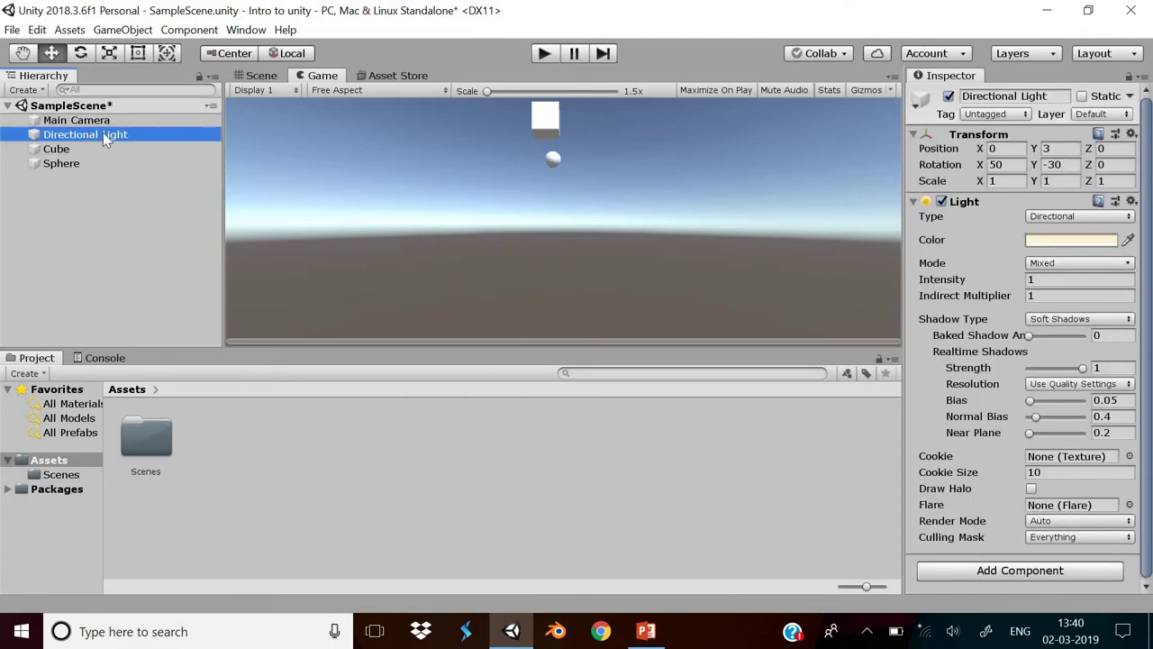
Step: Frame the Directional Light and drag it to position 0.2, 3.68, -0.34
double_click(103, 135)
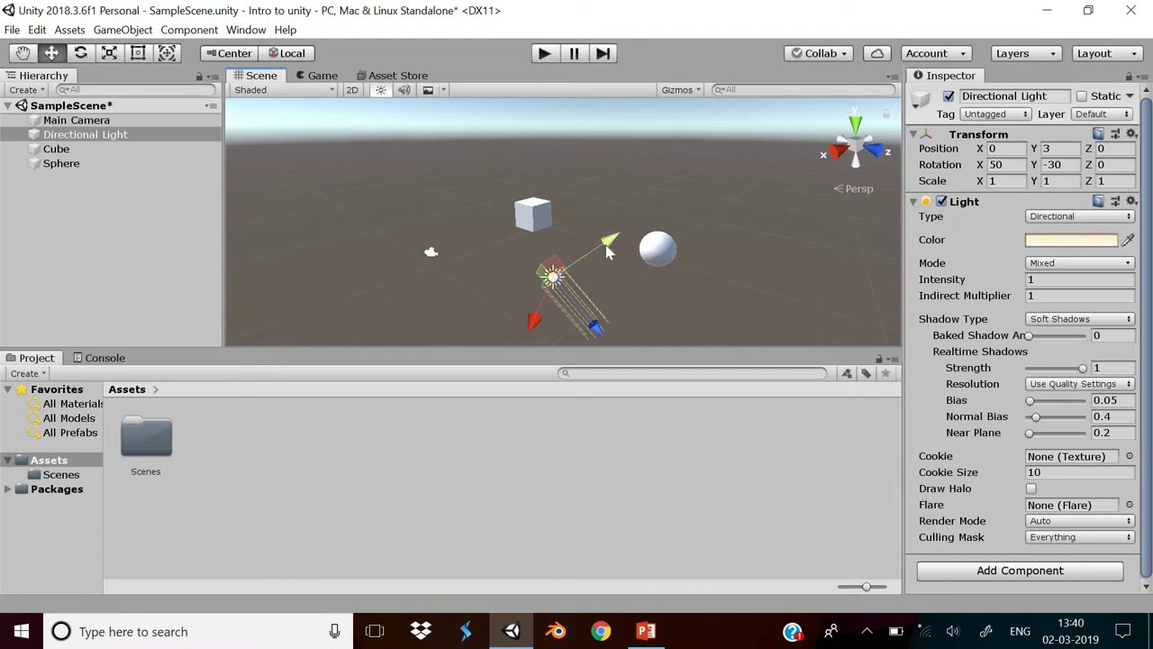
drag(621, 236, 665, 230)
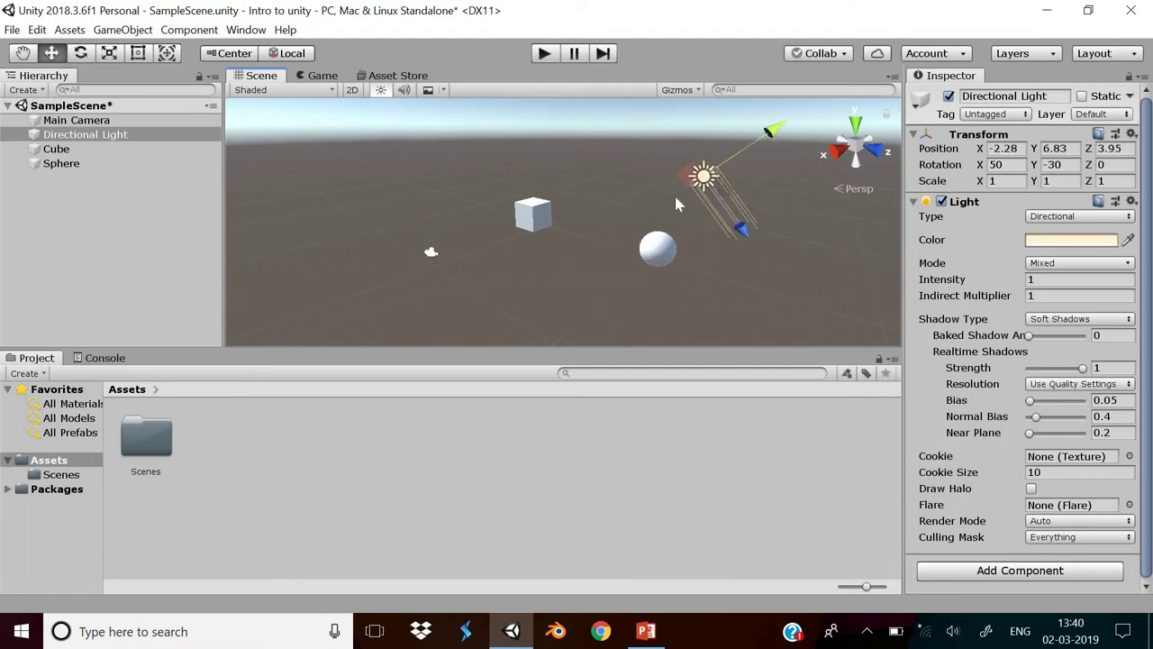
click(711, 174)
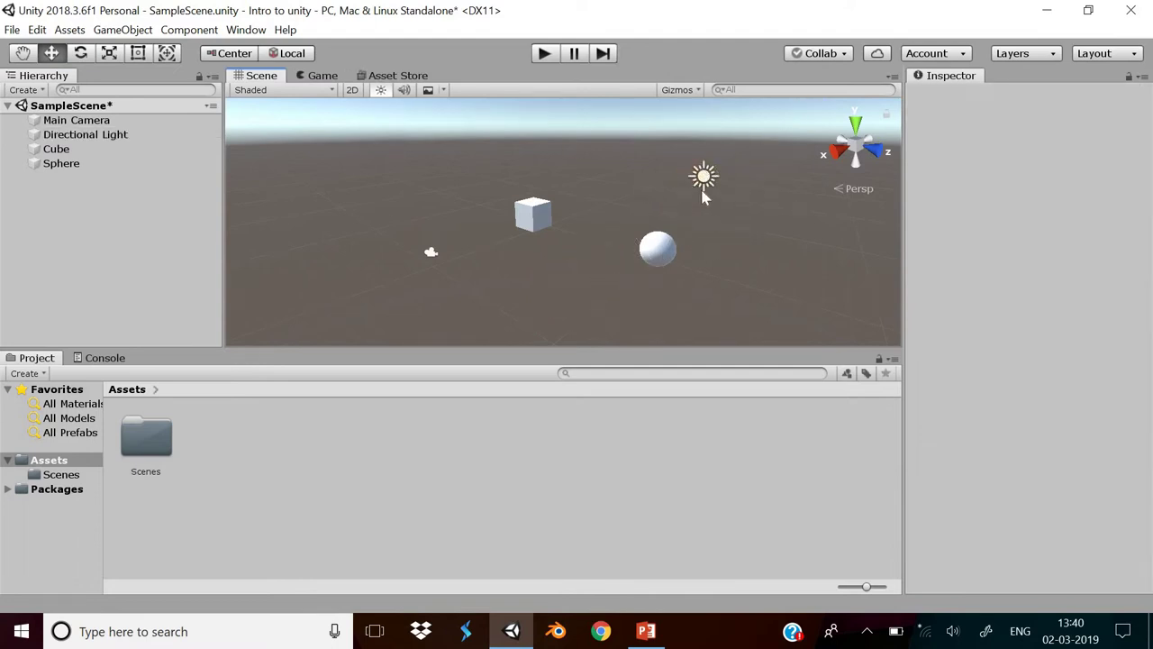
click(705, 176)
mouse_move(741, 232)
mouse_down()
mouse_move(720, 153)
mouse_move(571, 259)
mouse_up()
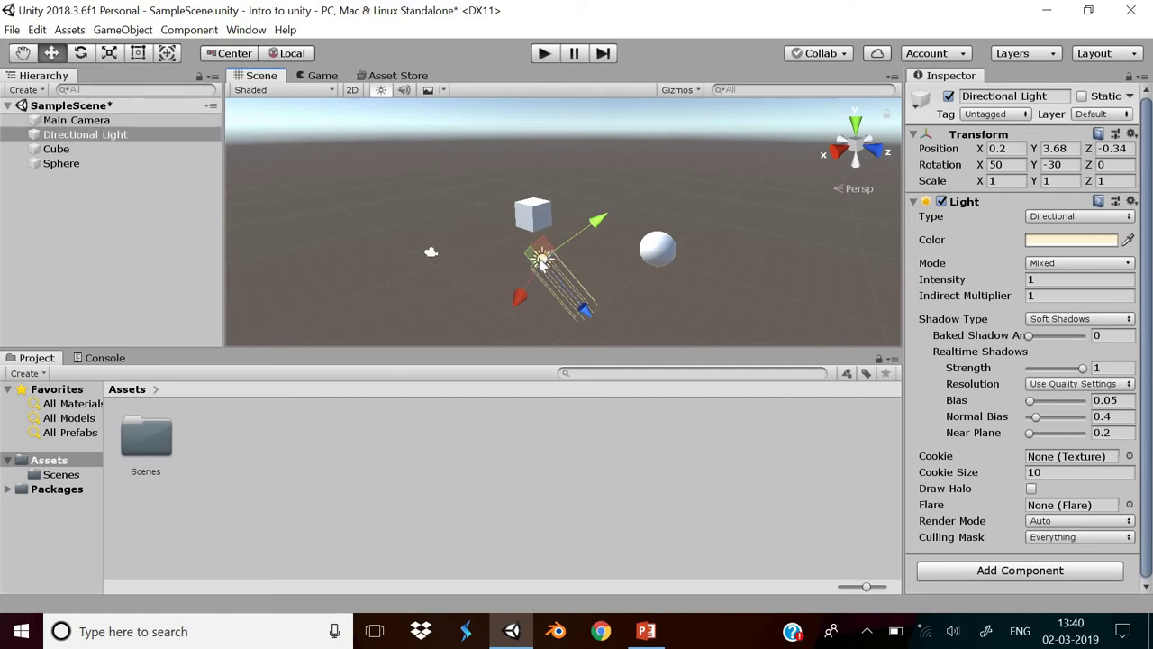
Step: Delete the Directional Light and restore it with undo
click(106, 145)
key(Delete)
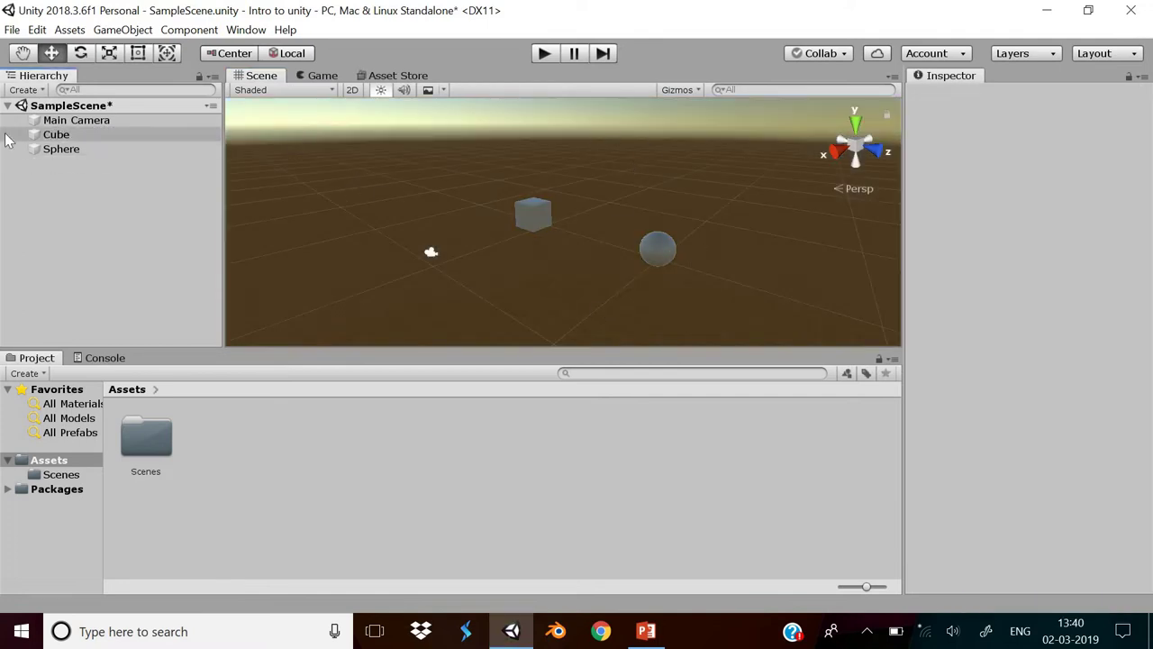
key(ctrl+z)
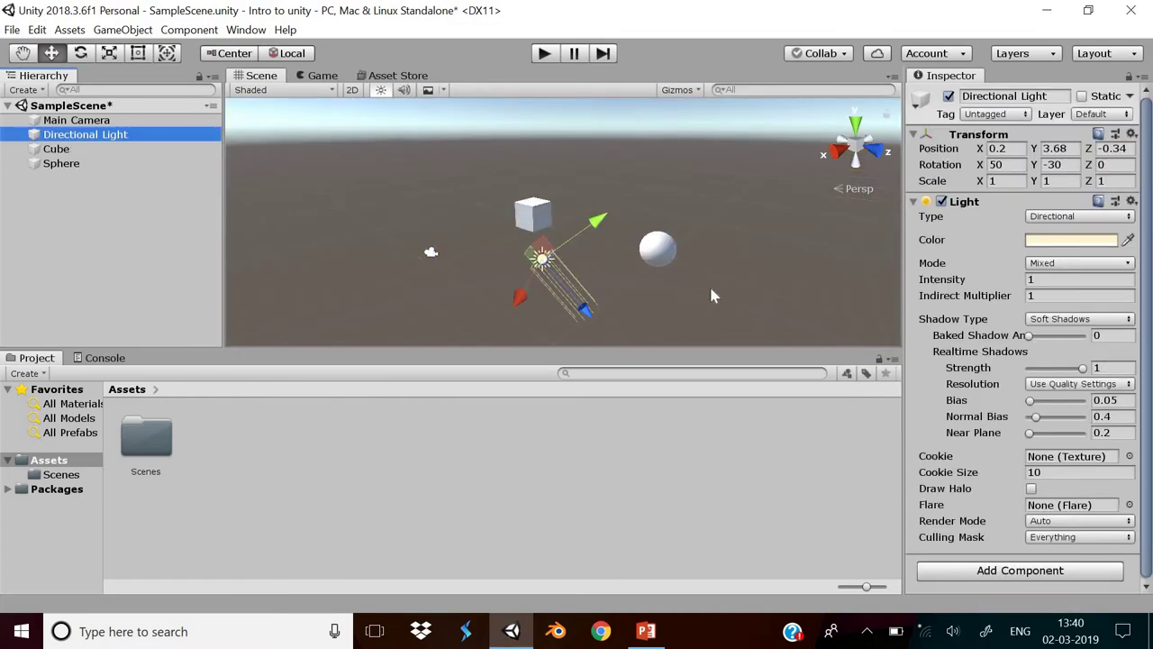
key(ctrl+z)
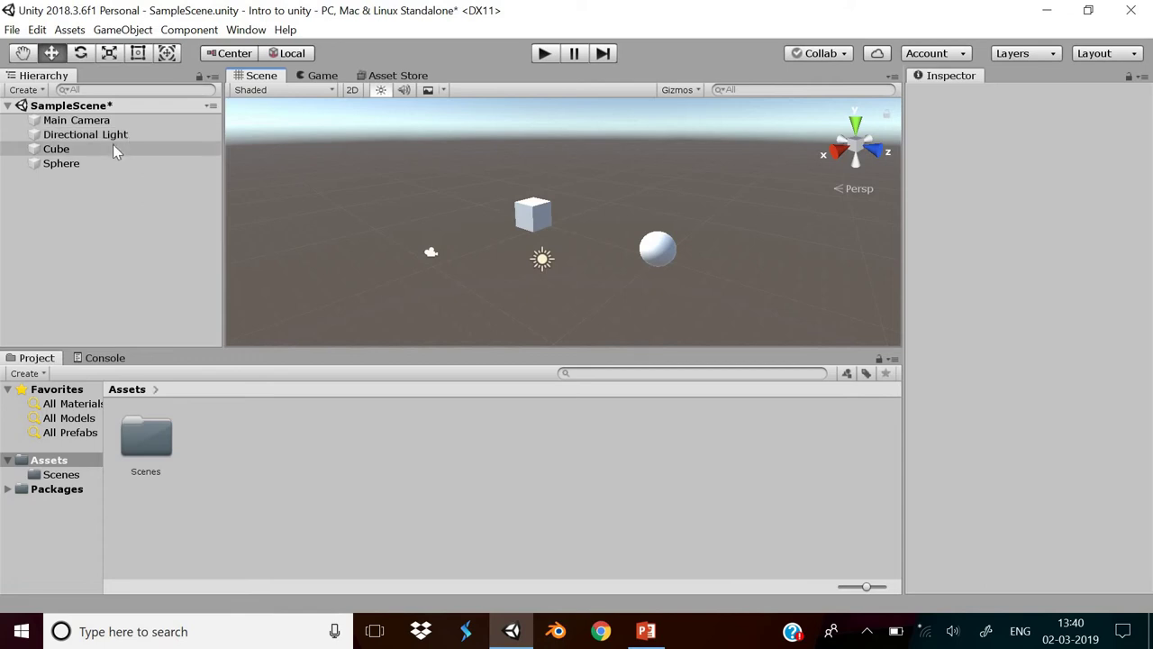
Step: Inspect the Cube, Sphere and Main Camera components in turn, ending with the Cube selected
click(113, 149)
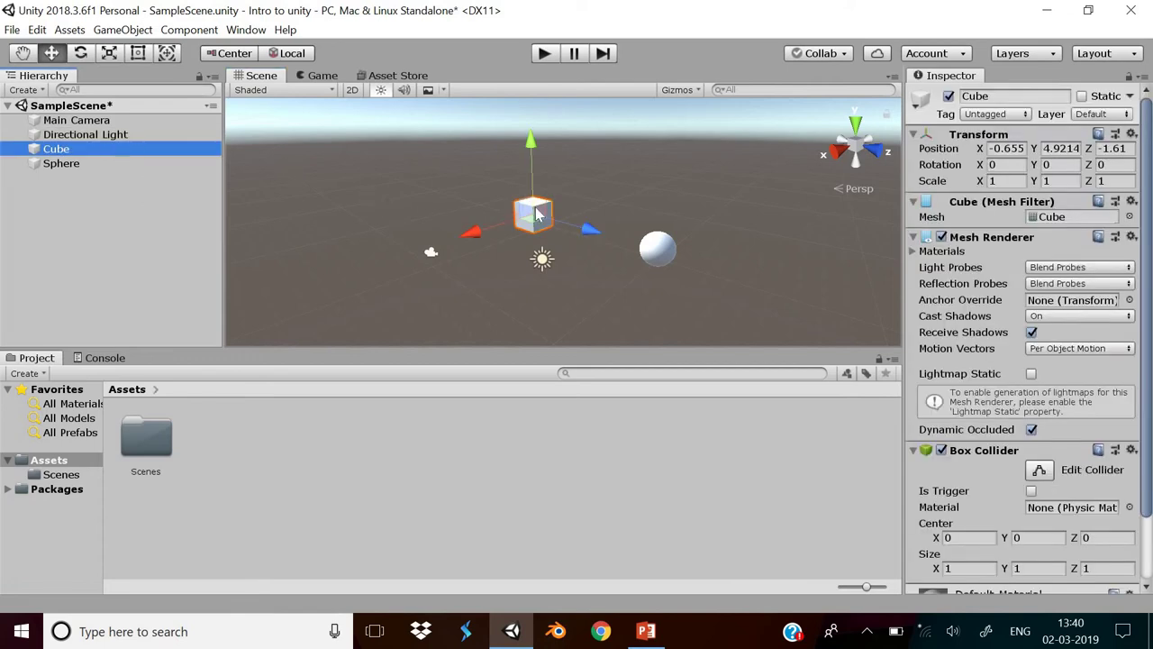
click(118, 163)
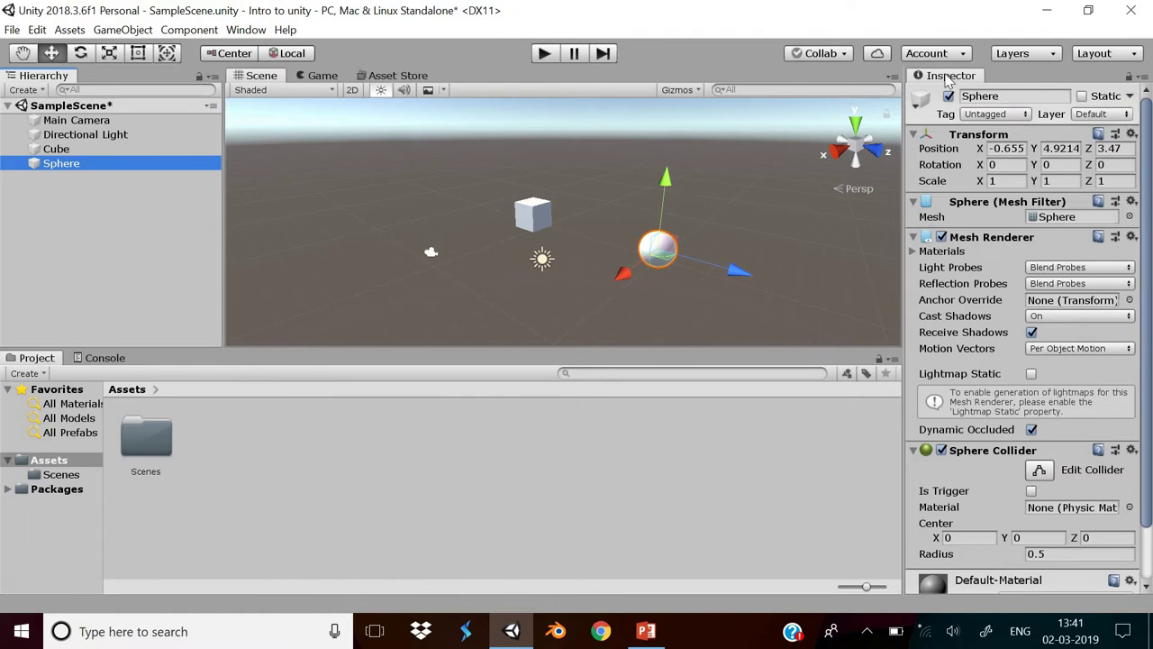
click(811, 193)
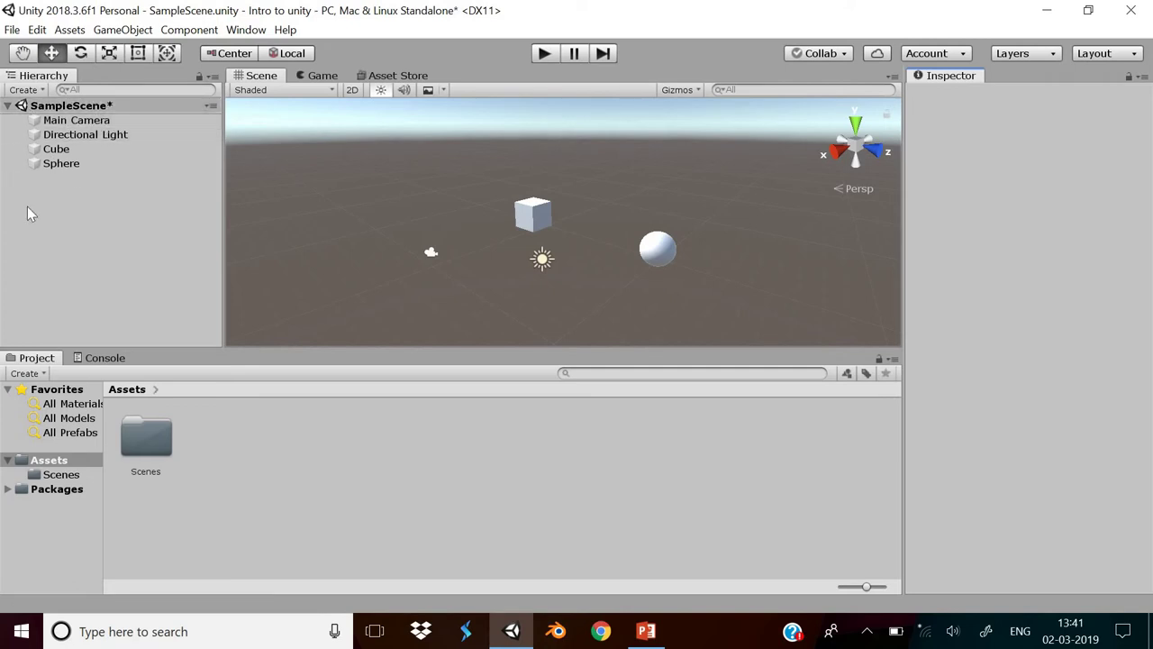
click(113, 148)
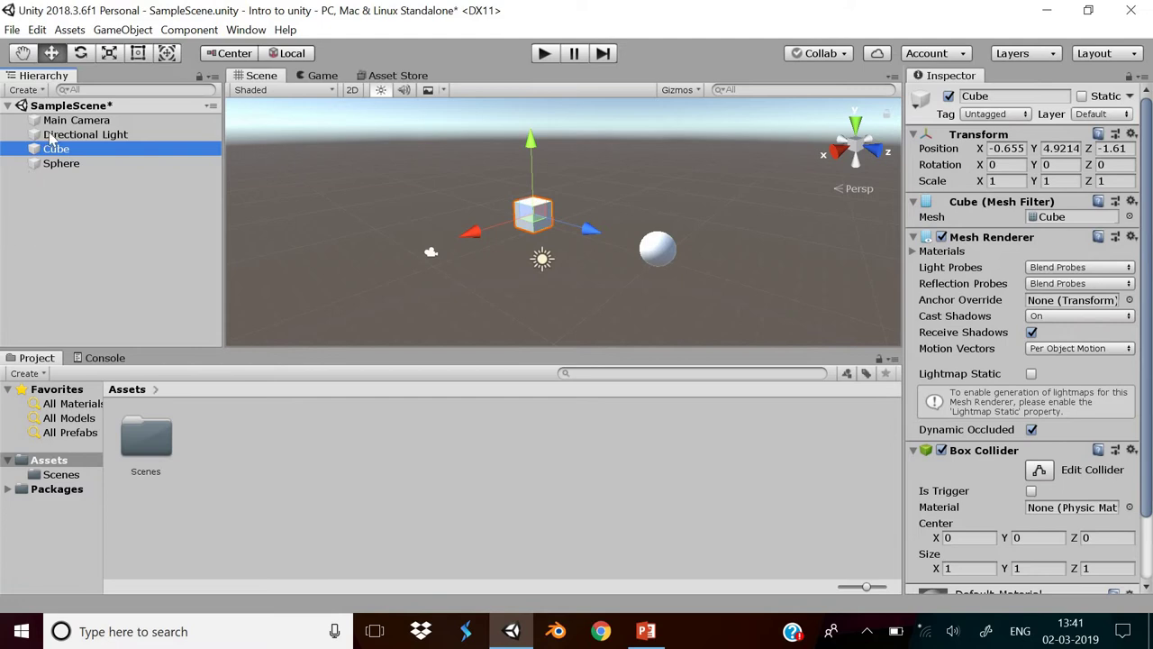
click(68, 166)
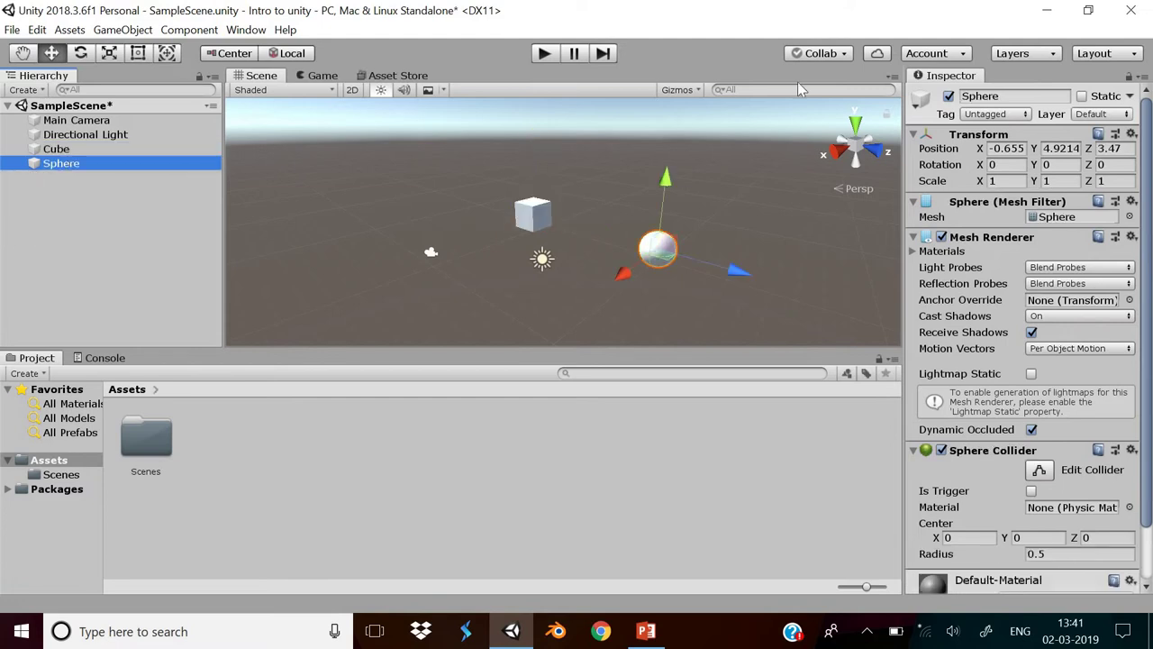
click(54, 124)
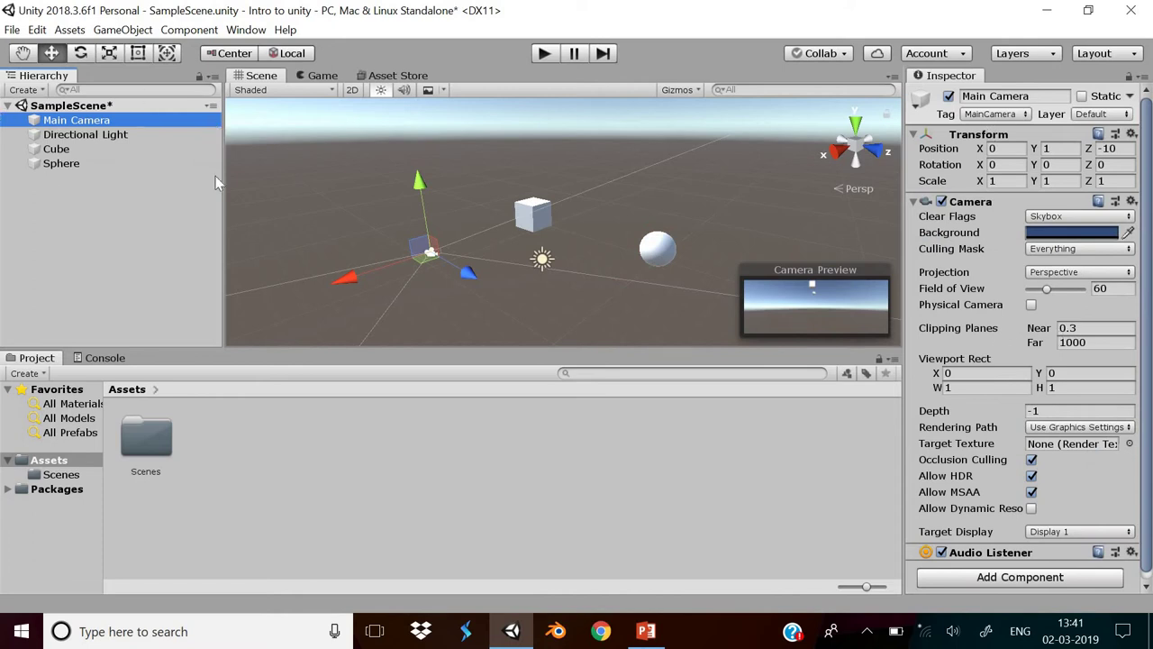
click(138, 149)
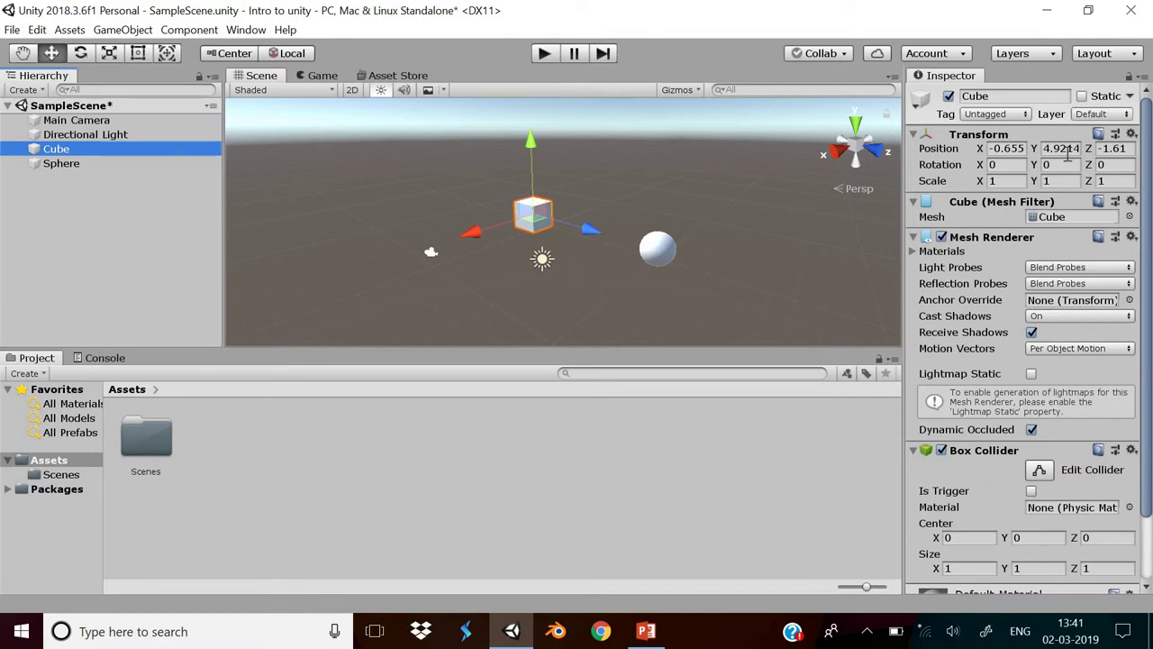
Step: Set the Cube's position to 0, 0, 0
click(1018, 148)
text(0)
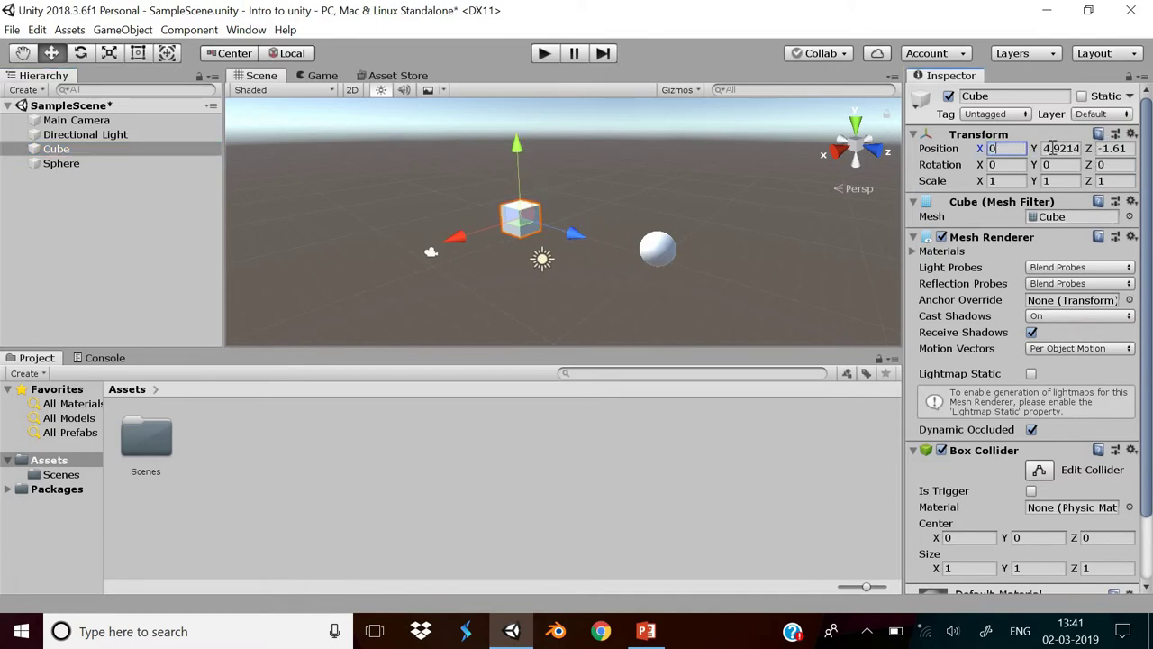
click(1062, 149)
text(0)
click(1113, 149)
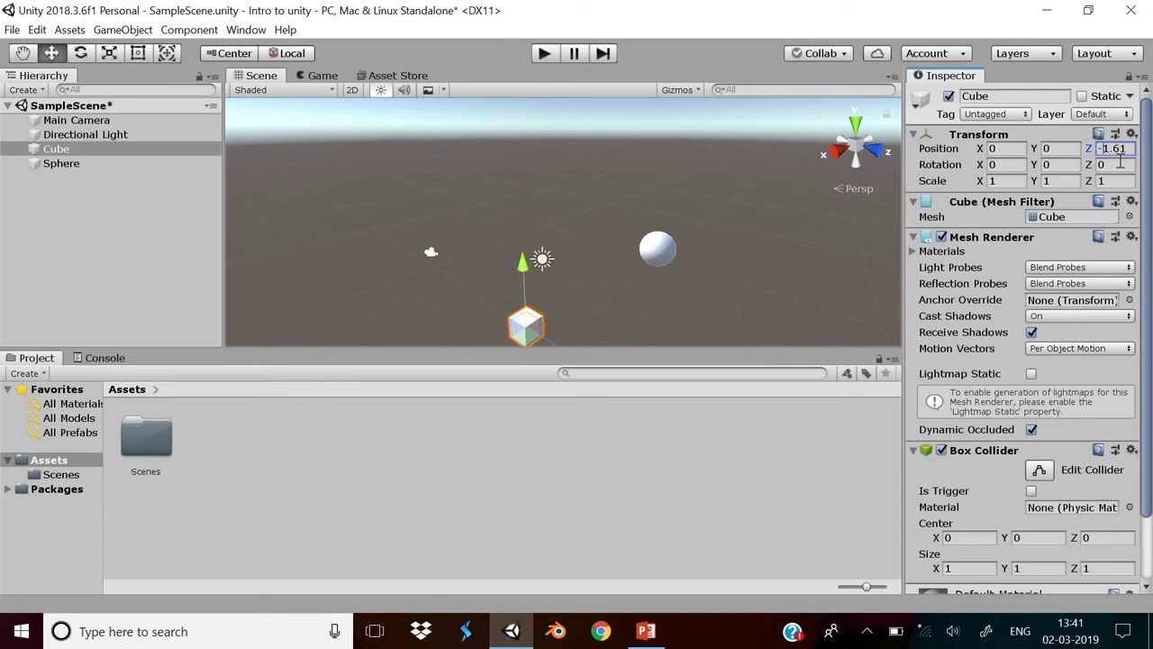
text(0f)
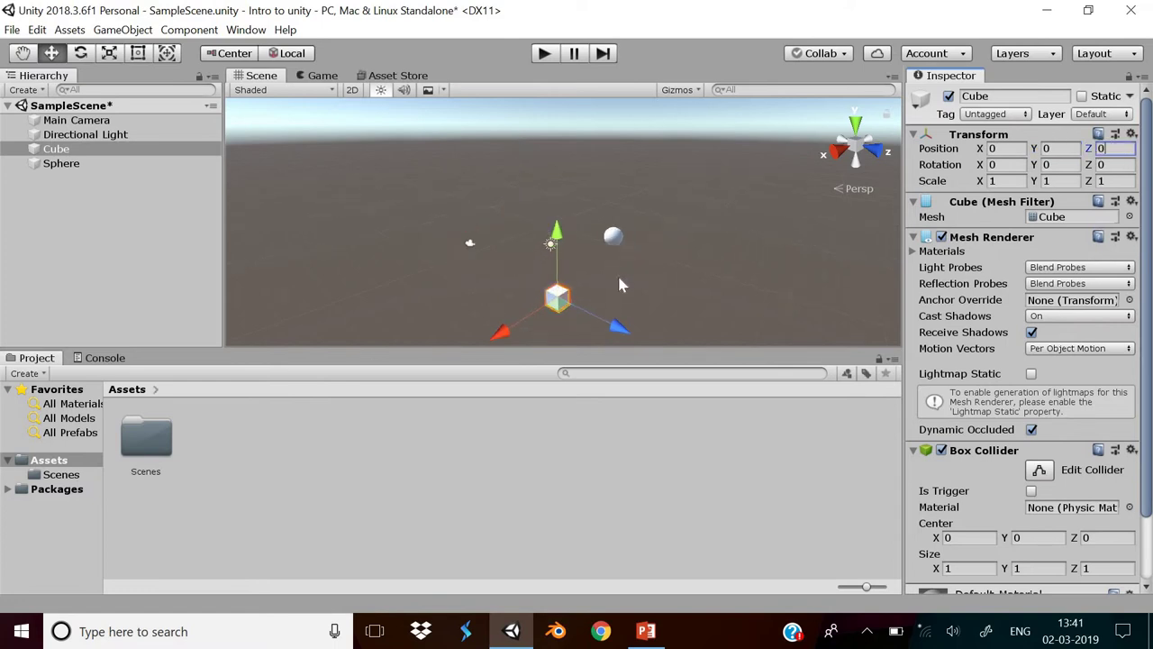
Step: Scrub the Cube's rotation to 91.17, -17.5, -66.4
click(981, 168)
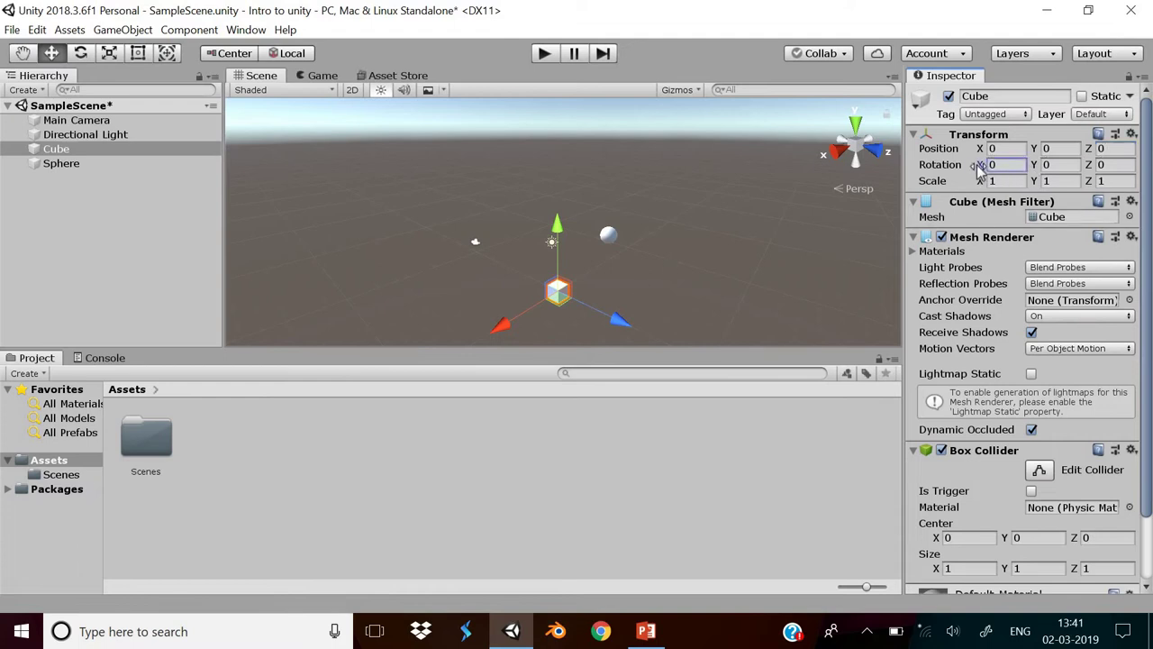
mouse_move(981, 168)
mouse_down()
mouse_move(1017, 267)
mouse_move(390, 284)
mouse_up()
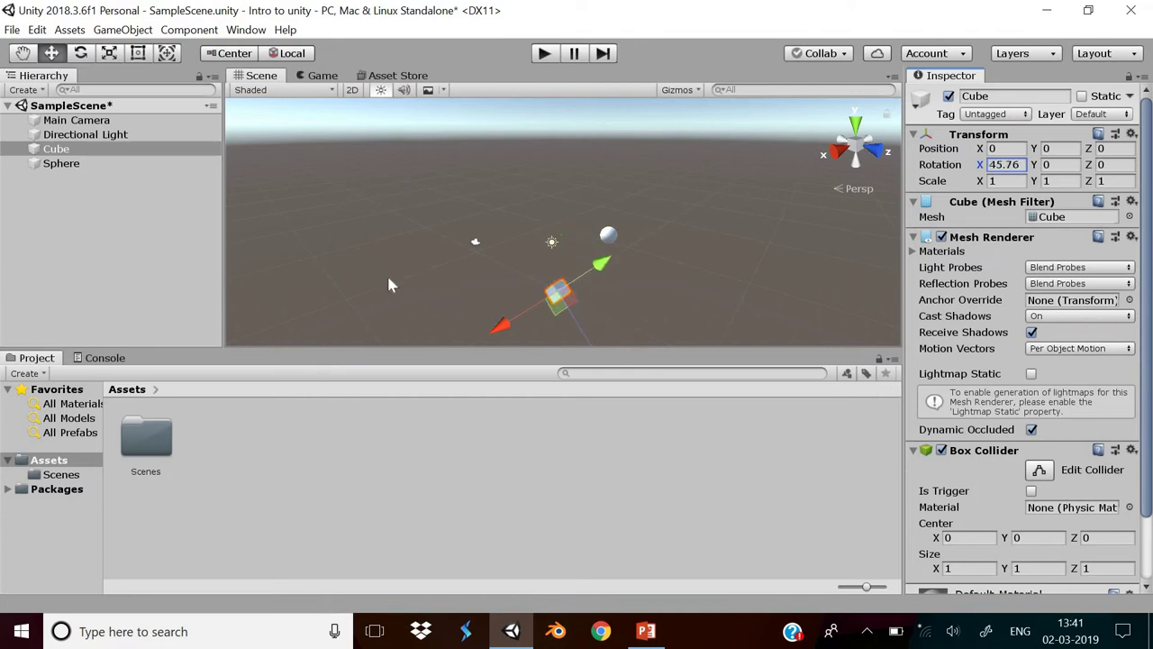
click(505, 272)
mouse_move(509, 254)
right_down()
mouse_move(518, 266)
mouse_move(416, 300)
right_up()
key(w)
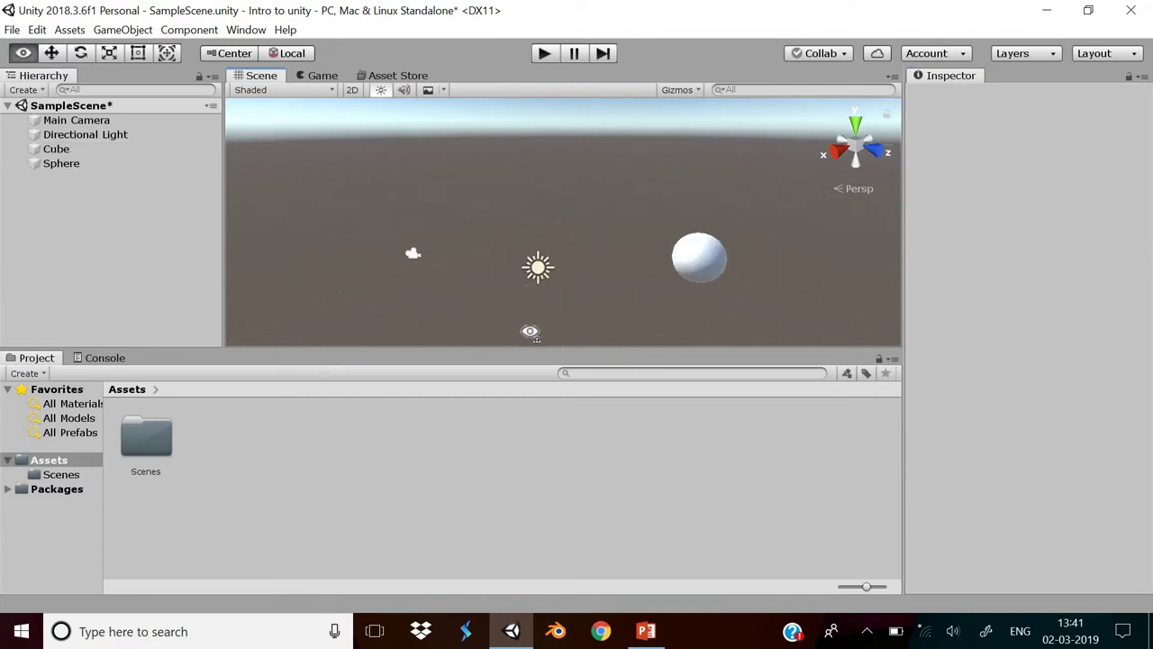
click(54, 149)
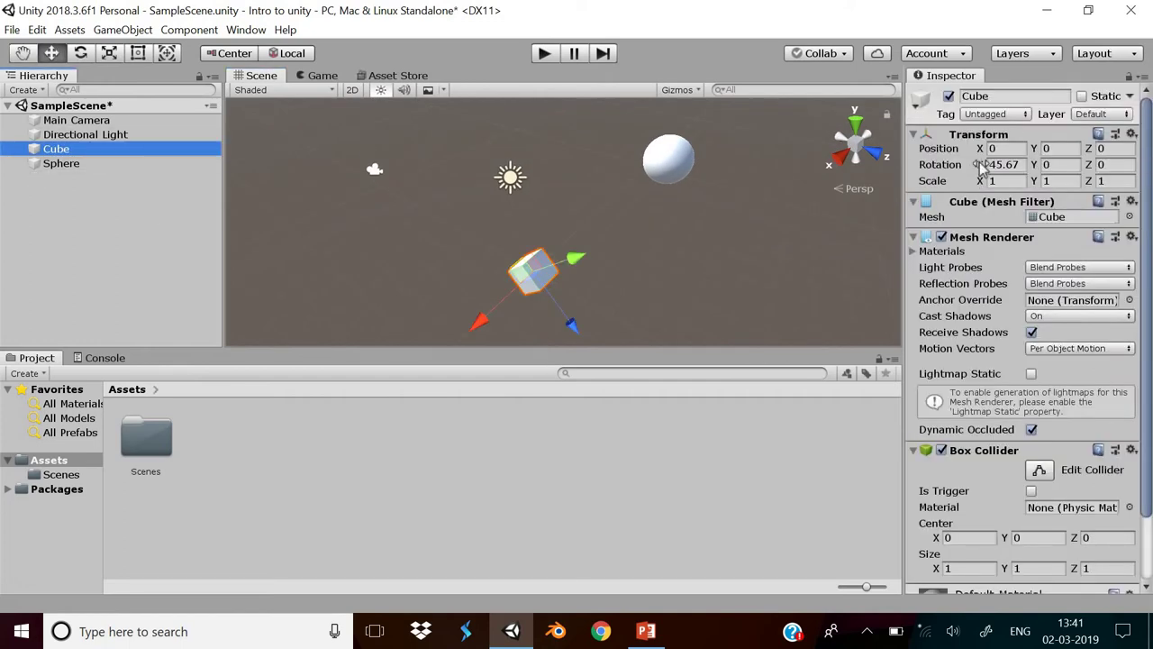
mouse_move(980, 165)
mouse_down()
mouse_move(926, 230)
mouse_move(1023, 317)
mouse_move(2, 83)
mouse_up()
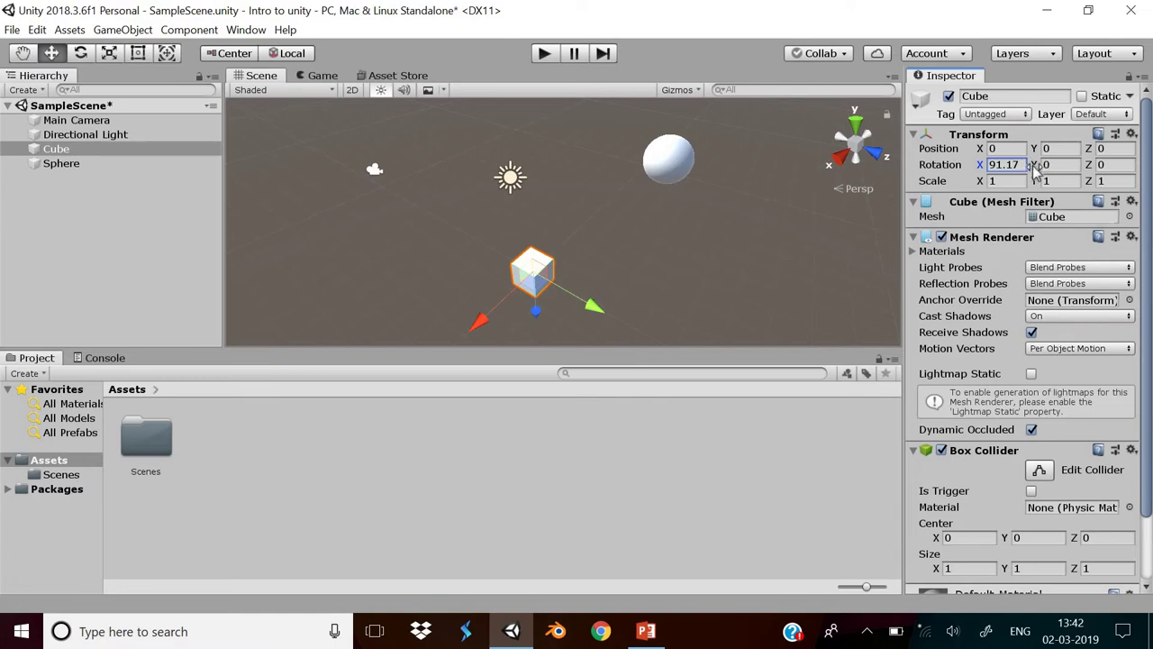
mouse_move(1034, 165)
mouse_down()
mouse_move(16, 176)
mouse_move(565, 189)
mouse_up()
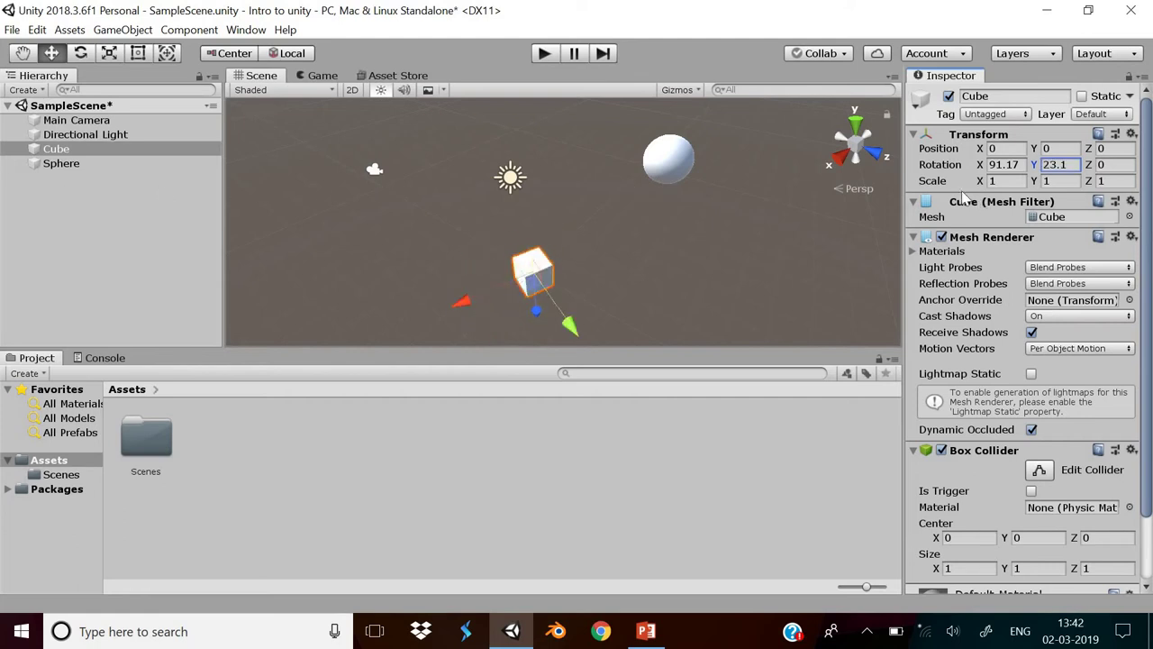
mouse_move(565, 189)
mouse_down()
mouse_move(1095, 172)
mouse_move(180, 165)
mouse_move(642, 170)
mouse_up()
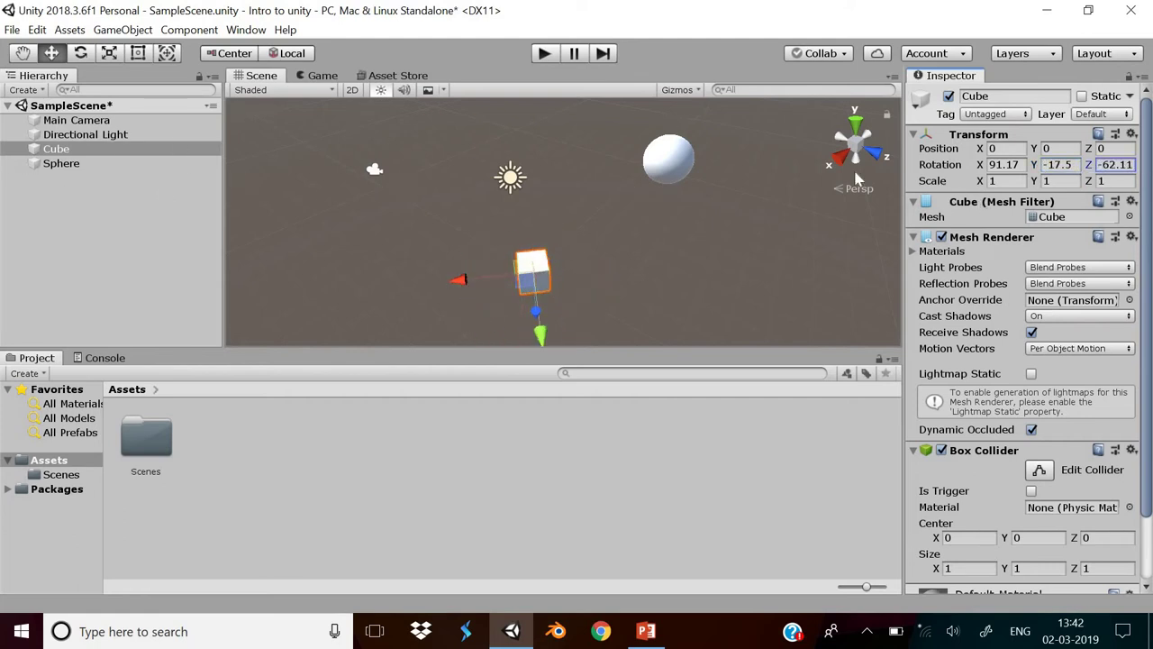
Step: Tilt the Sphere 18.6 degrees around X, then reselect the Cube
click(646, 169)
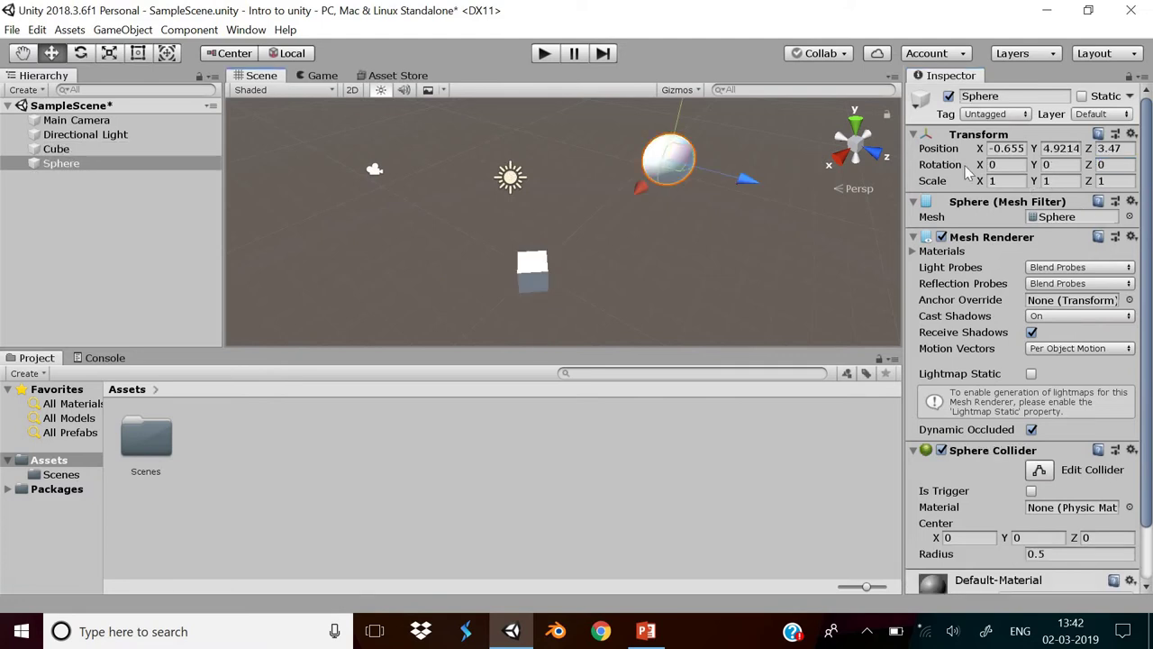
drag(1149, 167, 2, 252)
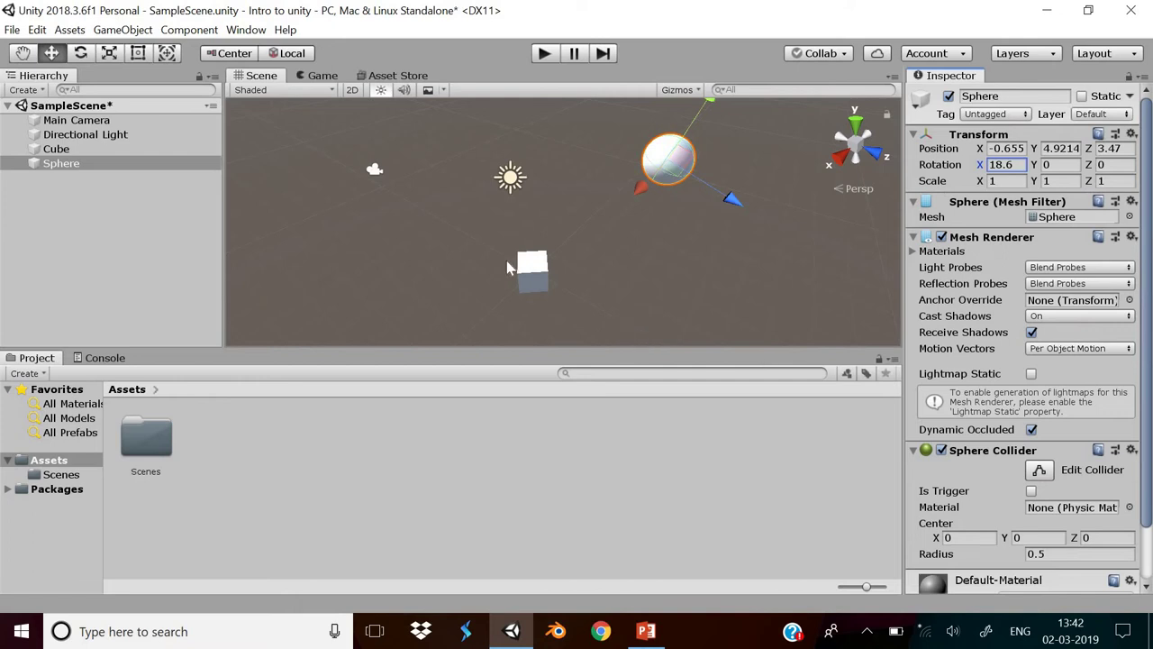
click(539, 273)
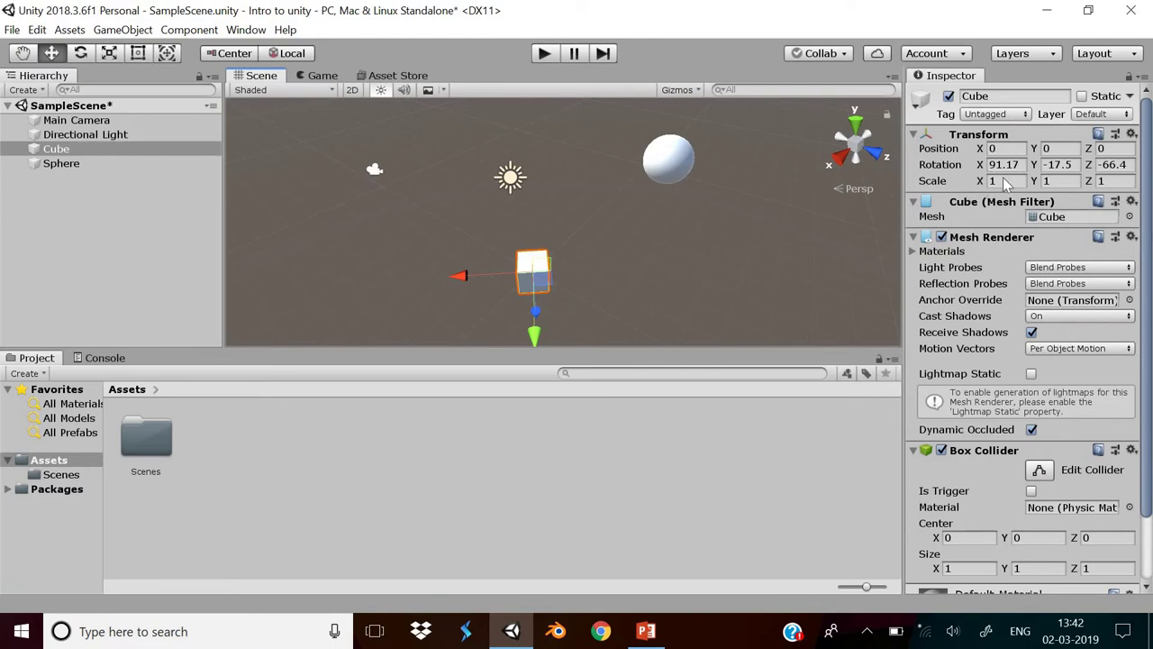
Step: Scrub the Cube's scale to X 6.77, Y 3.21 and Z -1.29
drag(985, 181, 14, 188)
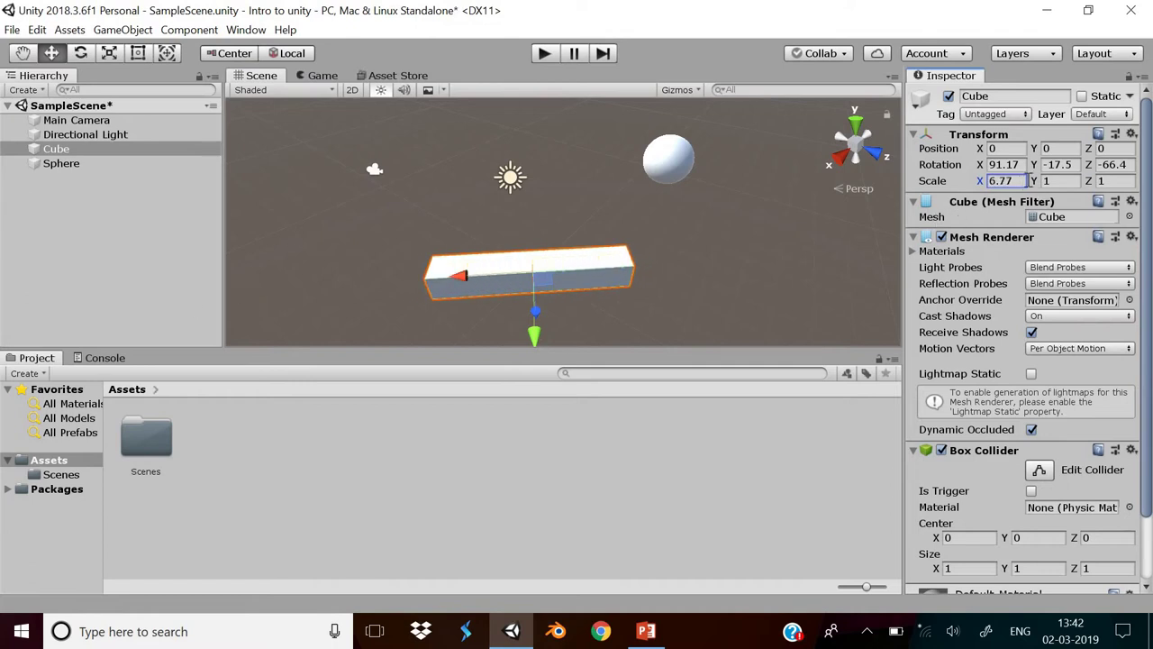
mouse_move(1034, 181)
mouse_down()
mouse_move(1131, 200)
mouse_move(1092, 193)
mouse_move(1095, 181)
mouse_up()
text(.21)
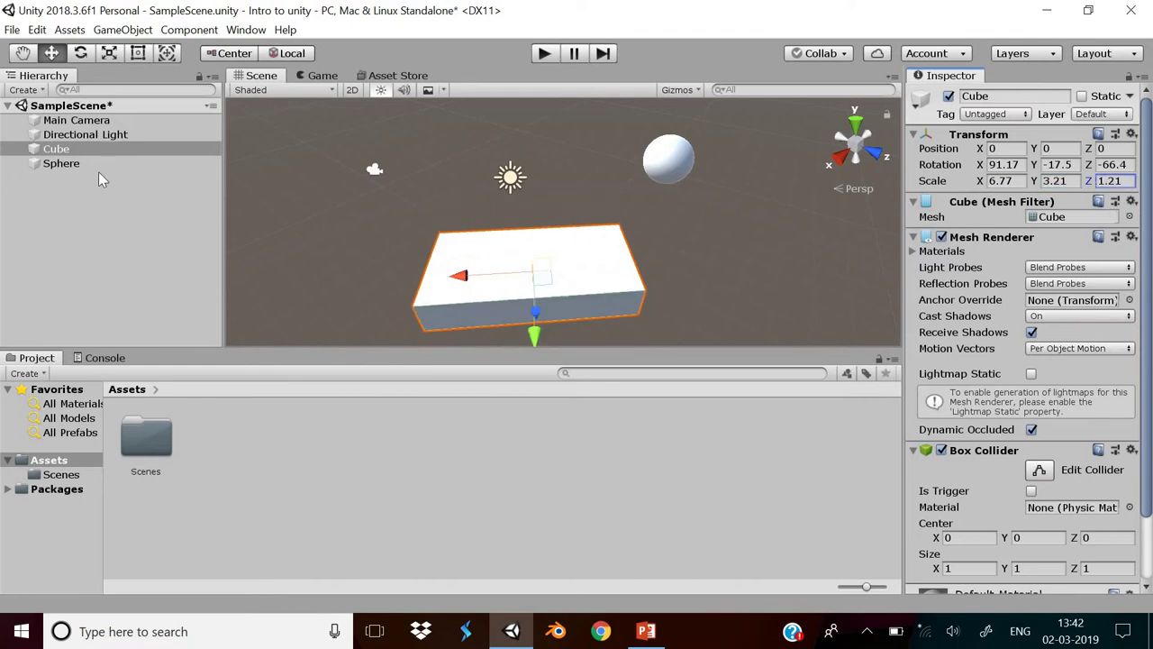
drag(102, 179, 888, 167)
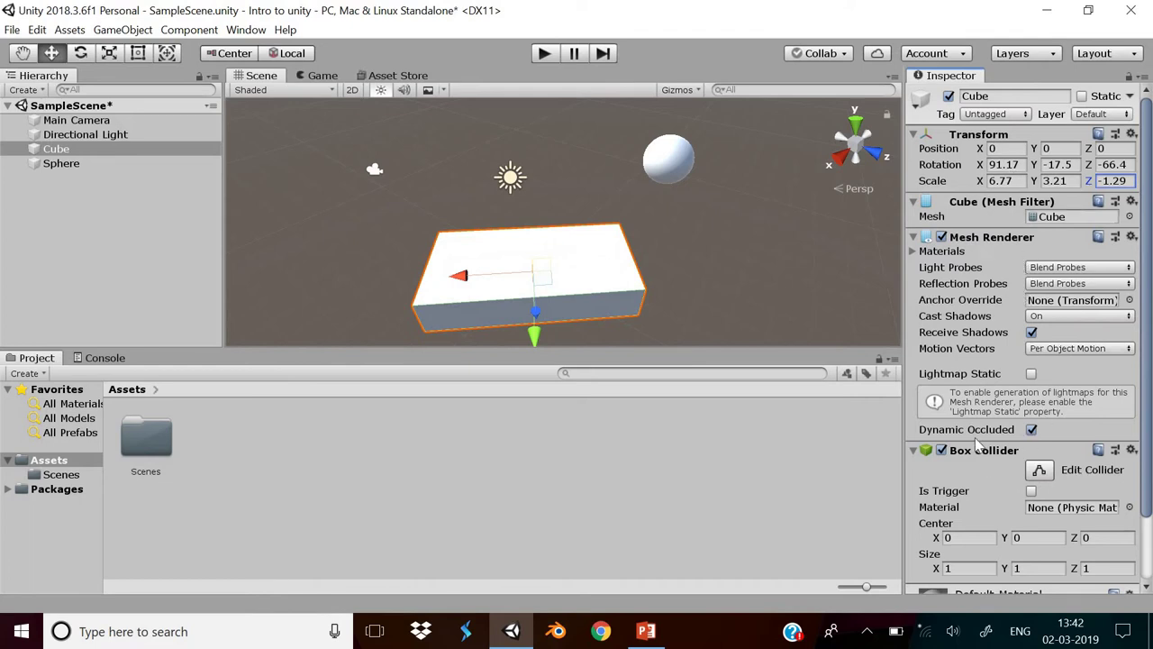
scroll(978, 442, down, 3)
scroll(985, 403, up, 3)
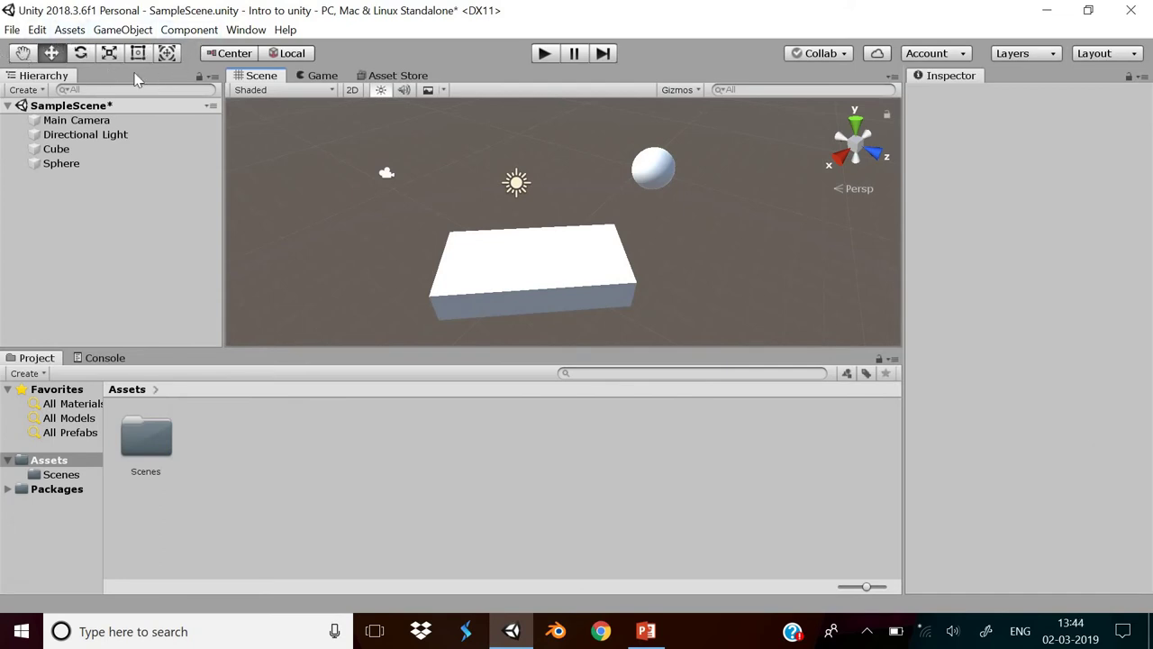
Step: Pan and zoom out the Scene view so the slab, sphere and light sit left, then return to Move
click(20, 56)
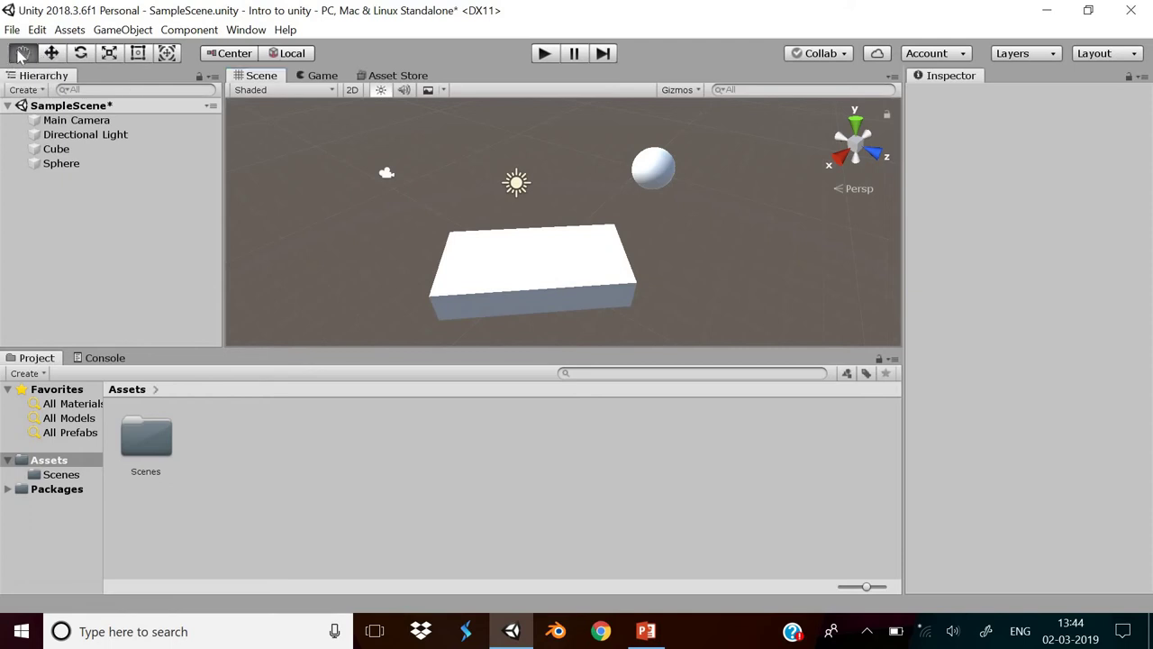
click(50, 55)
click(23, 54)
mouse_move(663, 207)
mouse_down()
mouse_move(335, 227)
mouse_move(564, 295)
mouse_up()
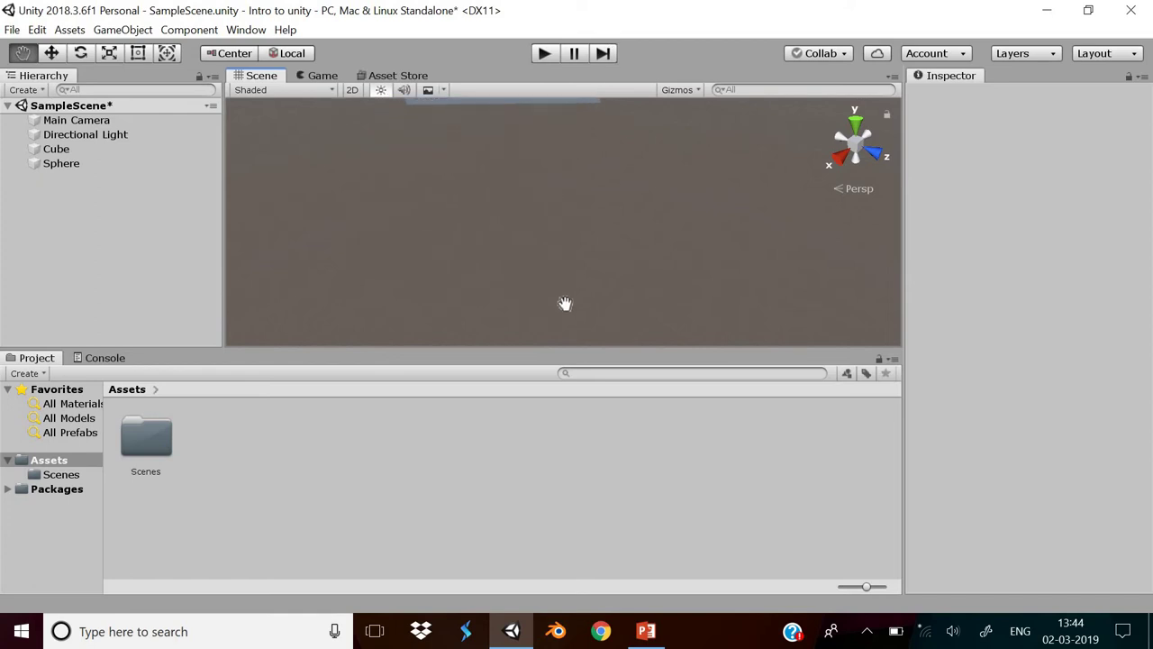
scroll(566, 293, down, 3)
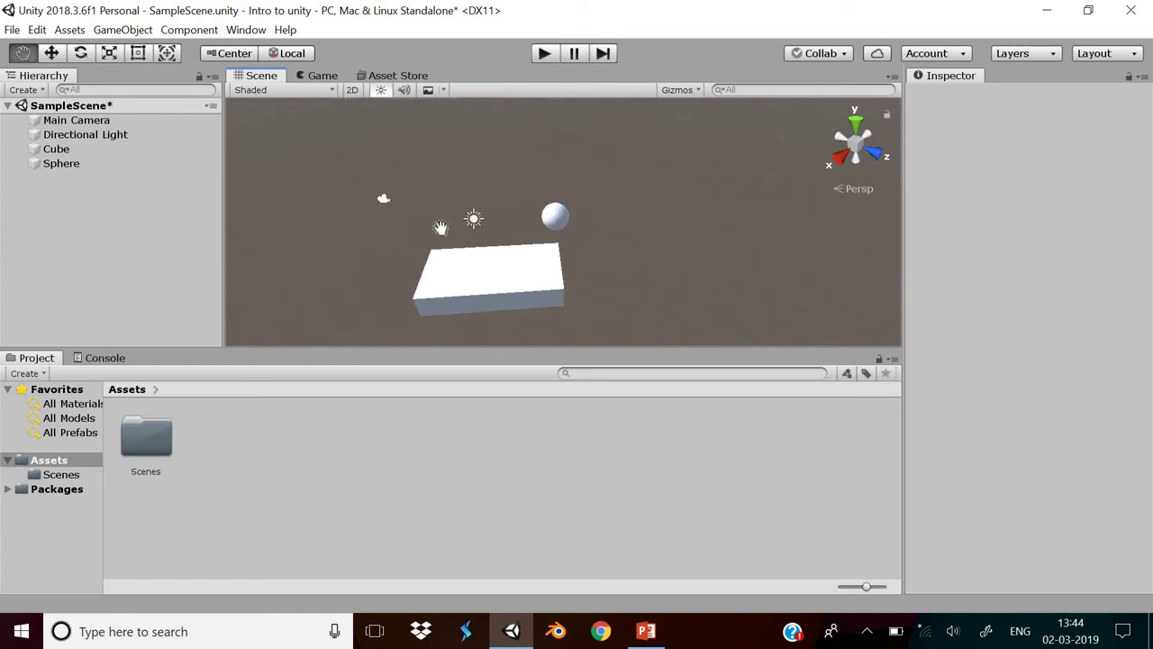
drag(446, 156, 383, 133)
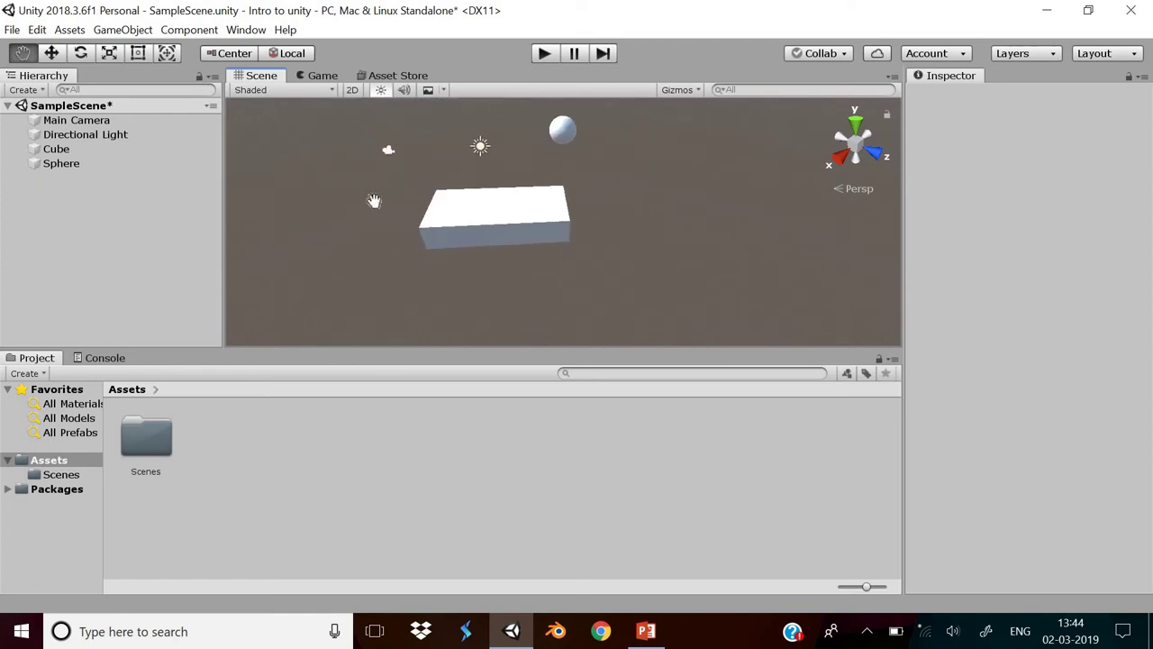
click(49, 56)
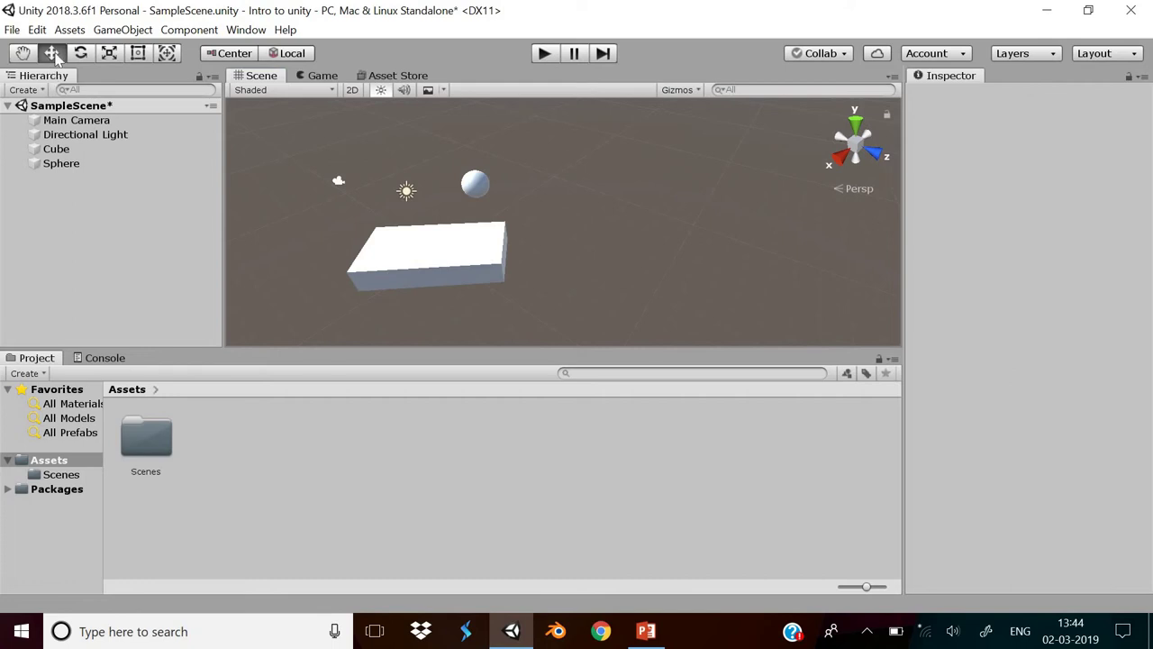
Step: Nudge the Cube to a slightly different position and freehand-rotate it with the Rotate tool
click(437, 275)
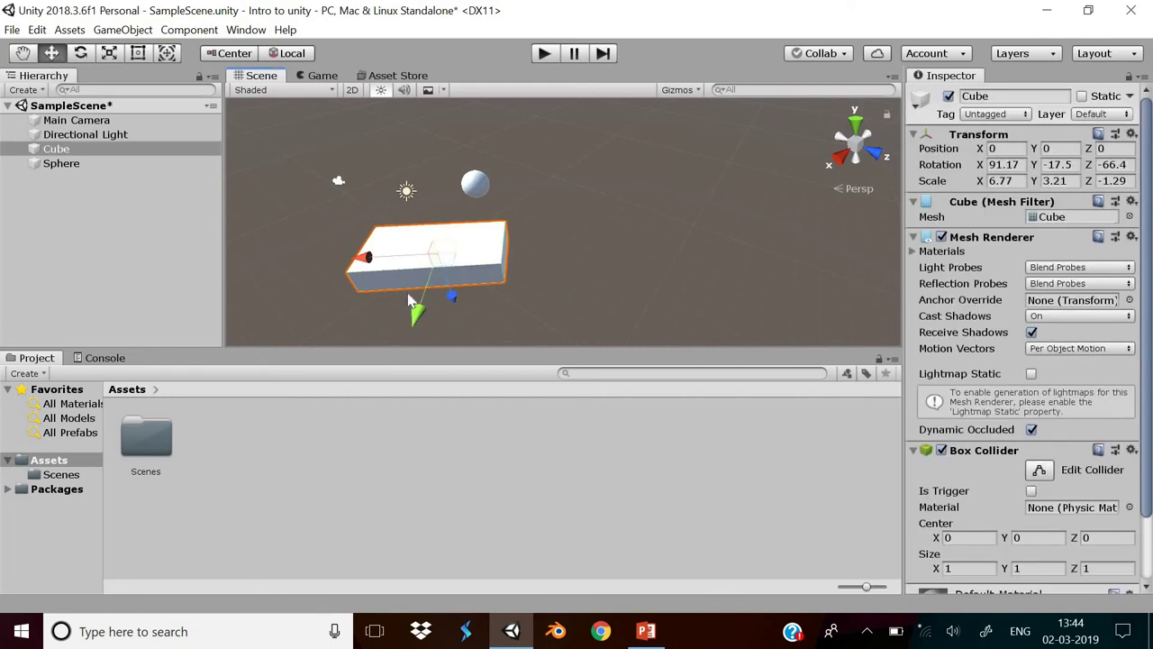
mouse_move(419, 321)
mouse_down()
mouse_move(359, 261)
mouse_move(462, 293)
mouse_move(368, 311)
mouse_up()
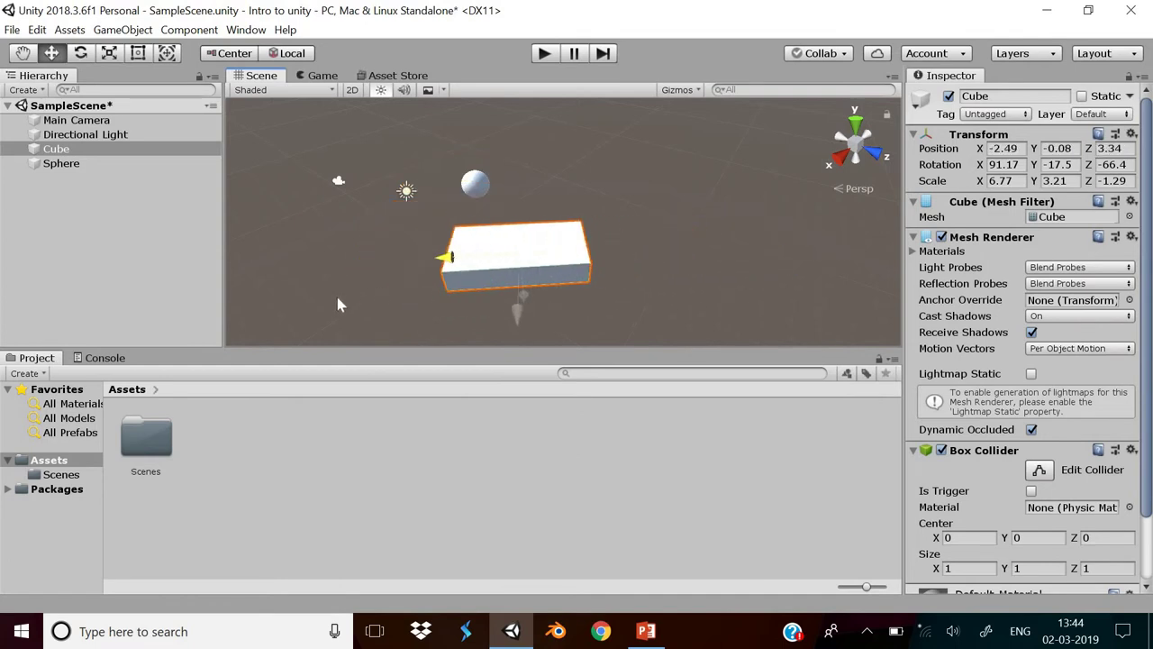
click(81, 54)
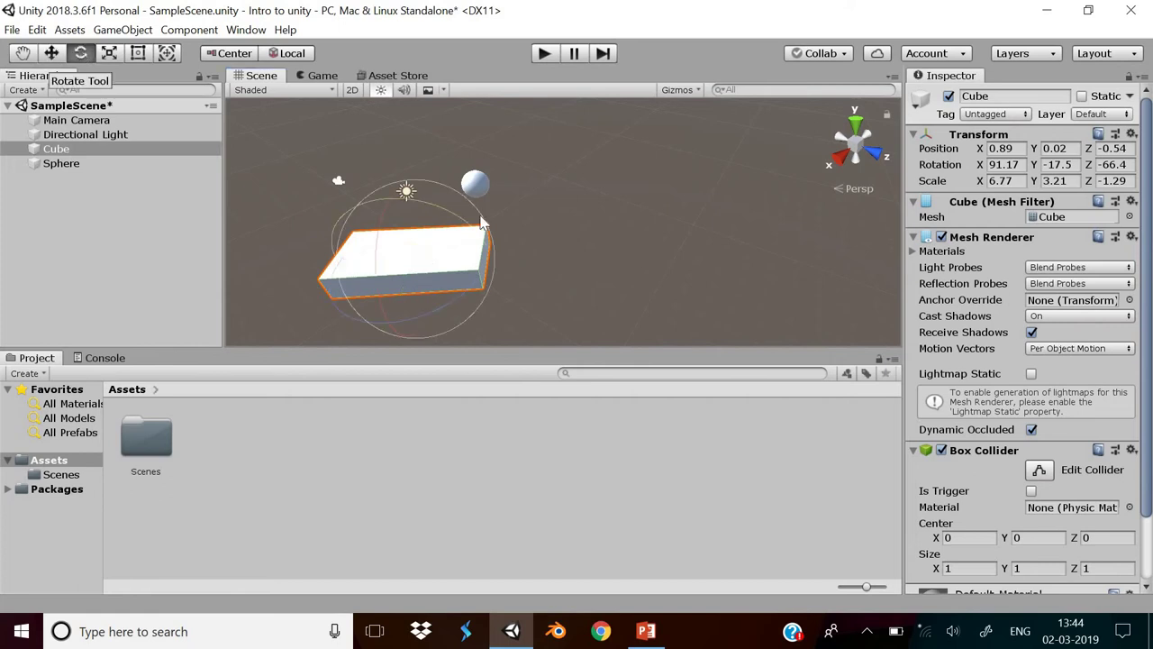
mouse_move(482, 242)
mouse_down()
mouse_move(453, 343)
mouse_move(423, 265)
mouse_up()
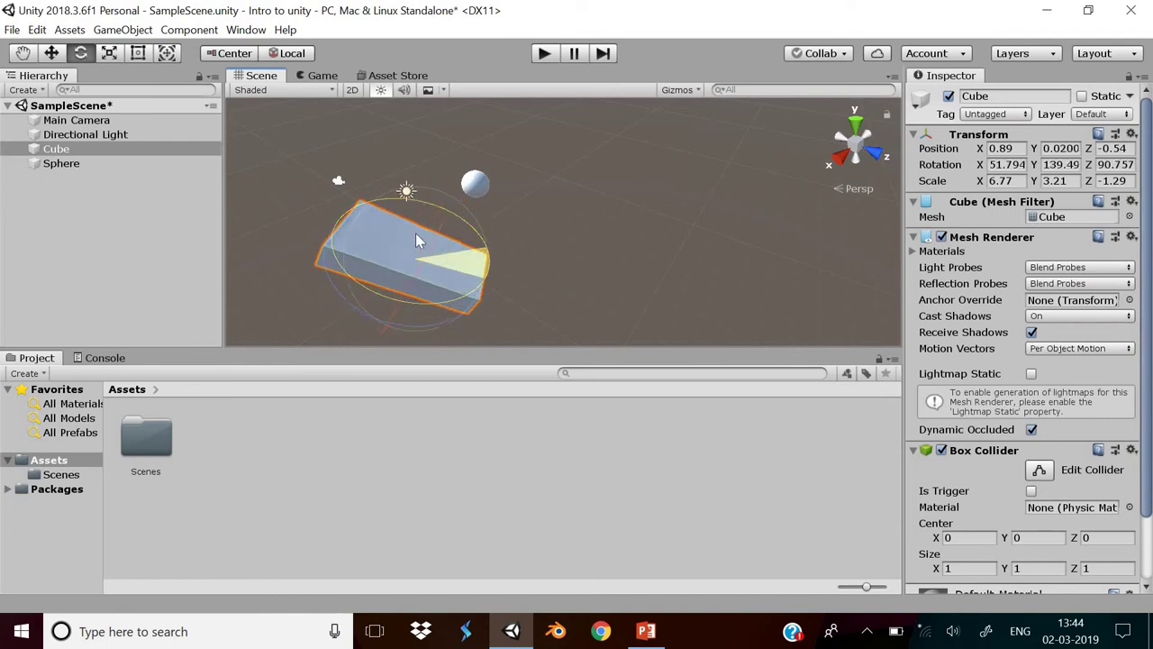
drag(464, 211, 404, 283)
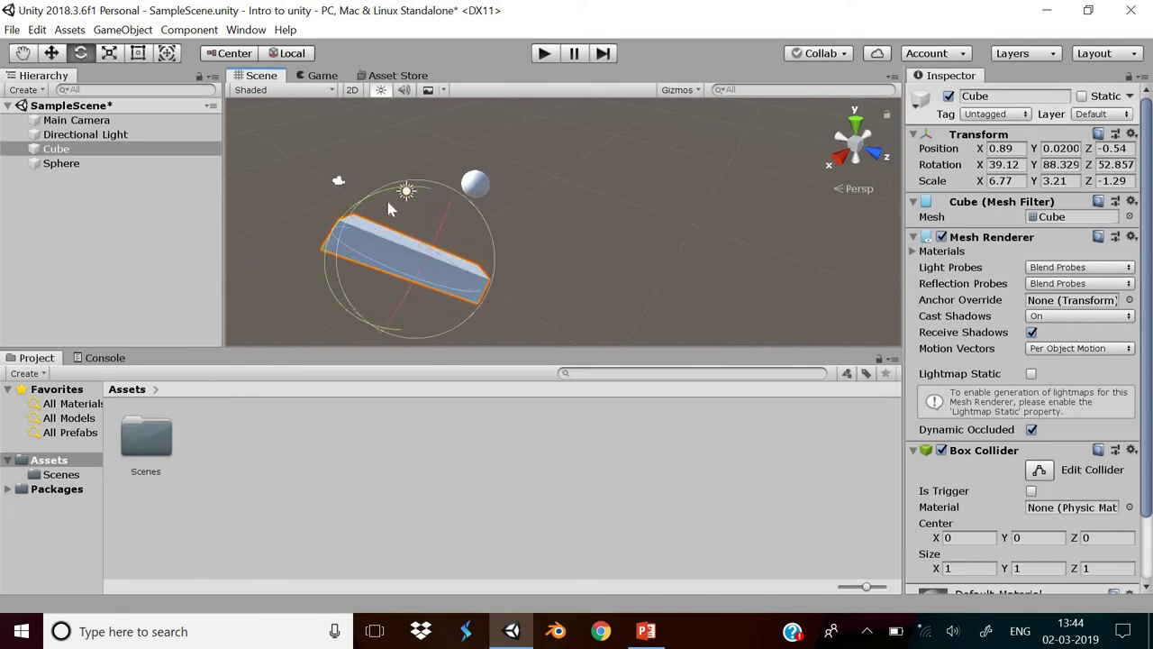
drag(554, 215, 590, 211)
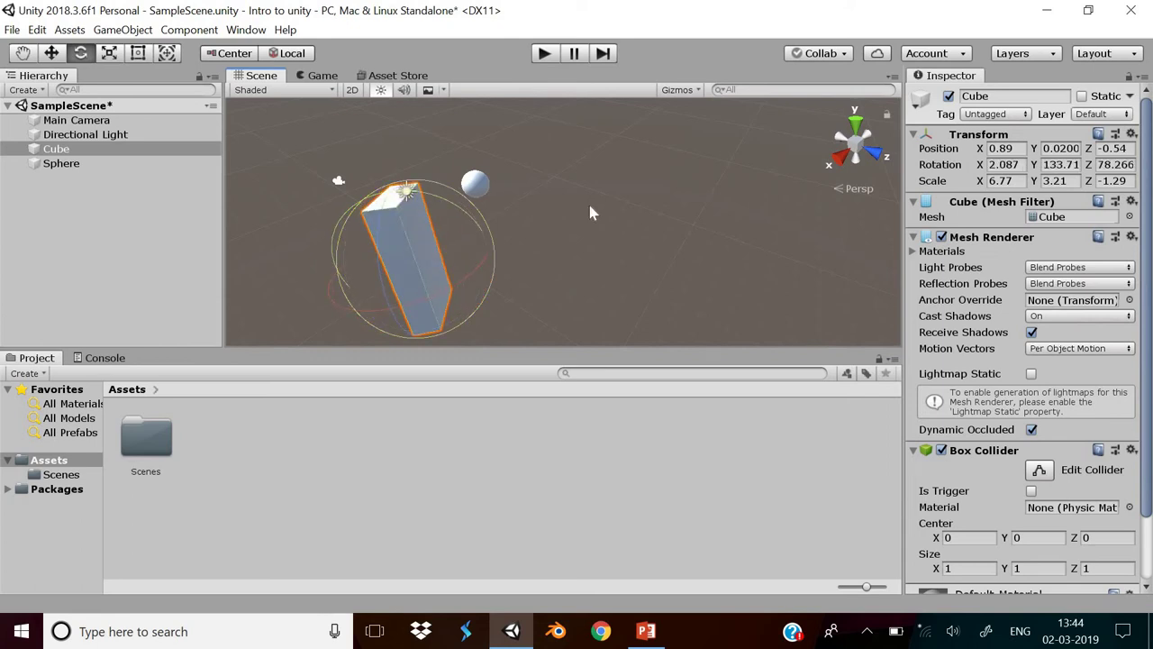
Step: Zoom in and rotate the Cube further, ending at rotation -9.658, 70.021, 140.81
scroll(369, 338, up, 3)
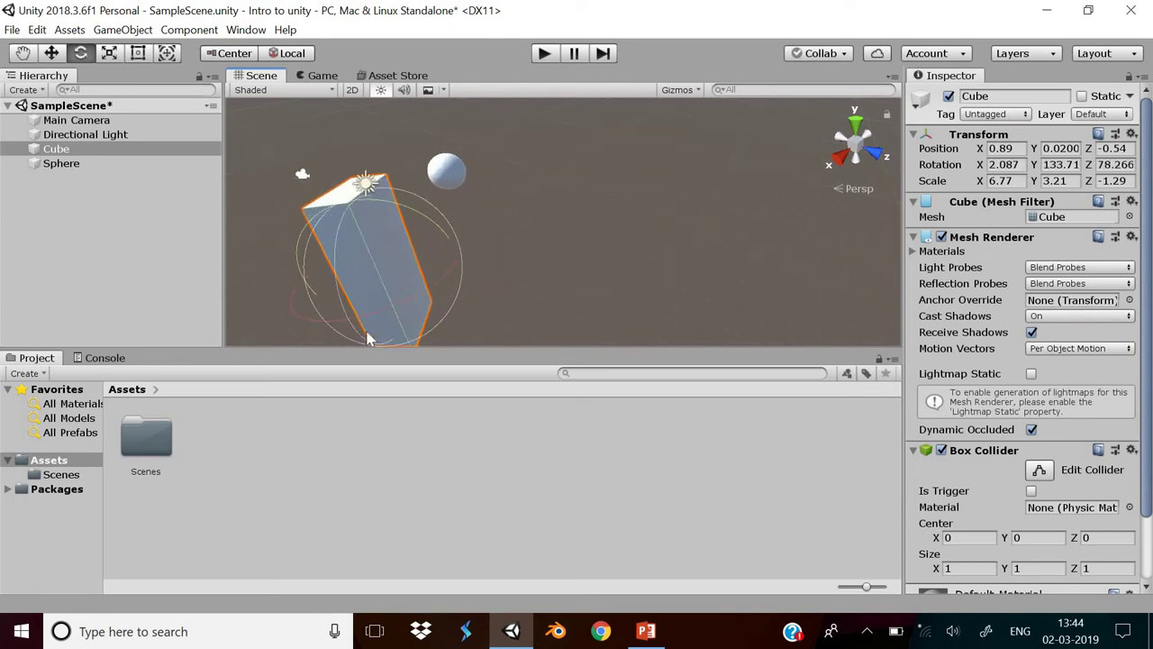
scroll(431, 265, up, 2)
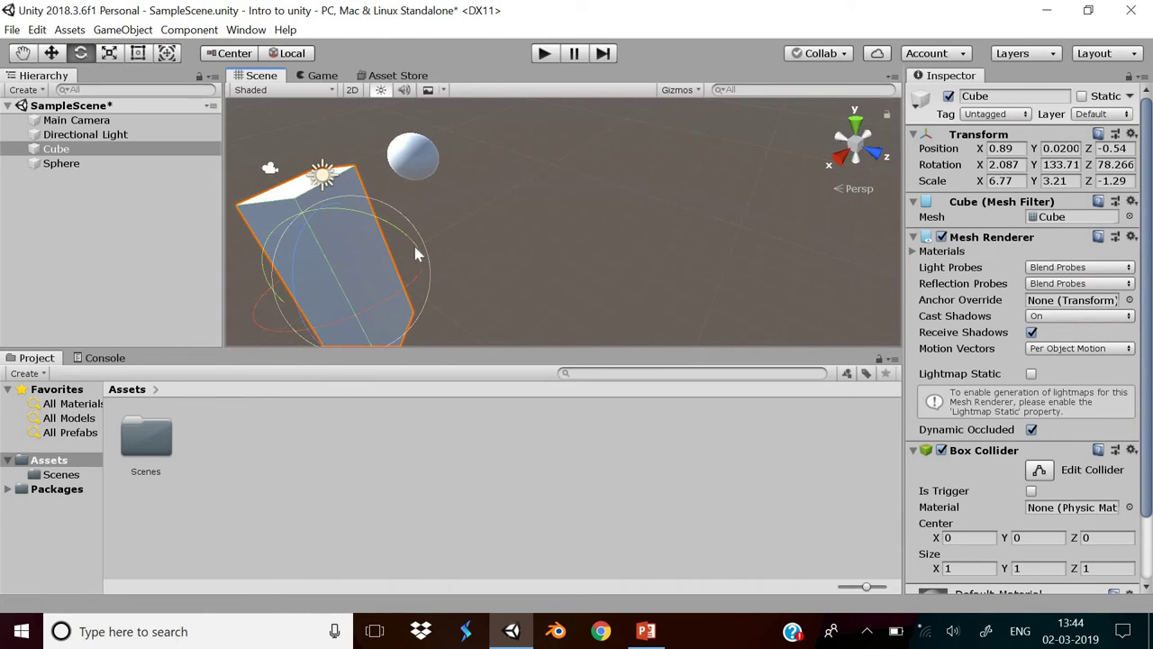
click(411, 299)
click(395, 297)
mouse_move(394, 292)
mouse_down()
mouse_move(465, 236)
mouse_move(365, 317)
mouse_up()
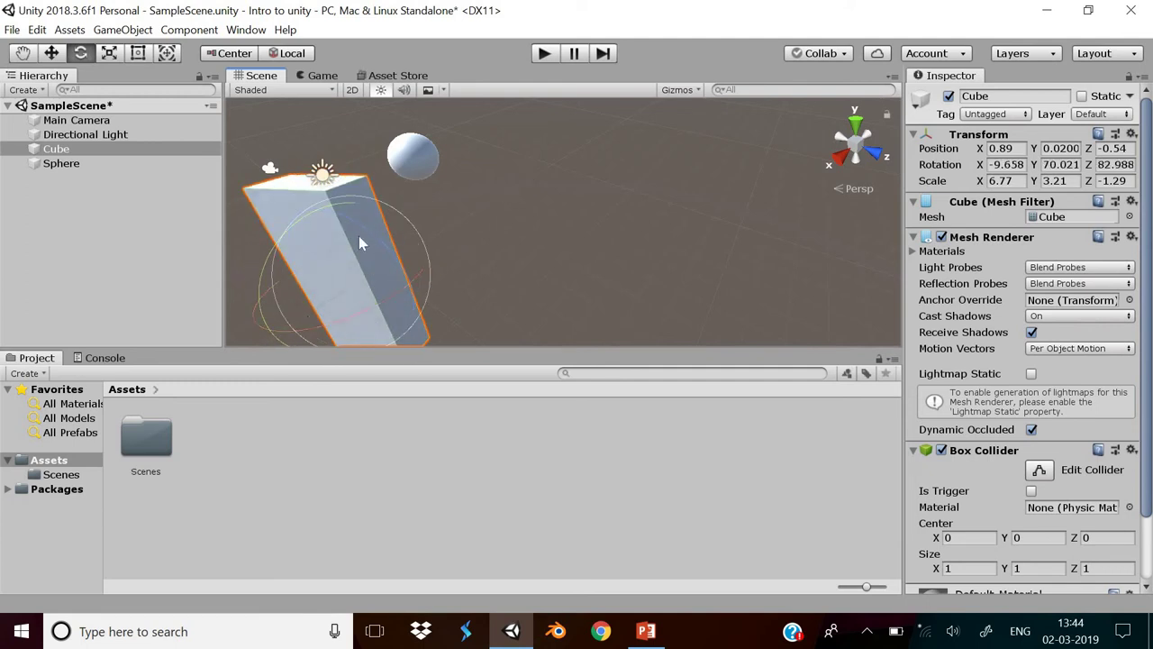
drag(441, 273, 383, 273)
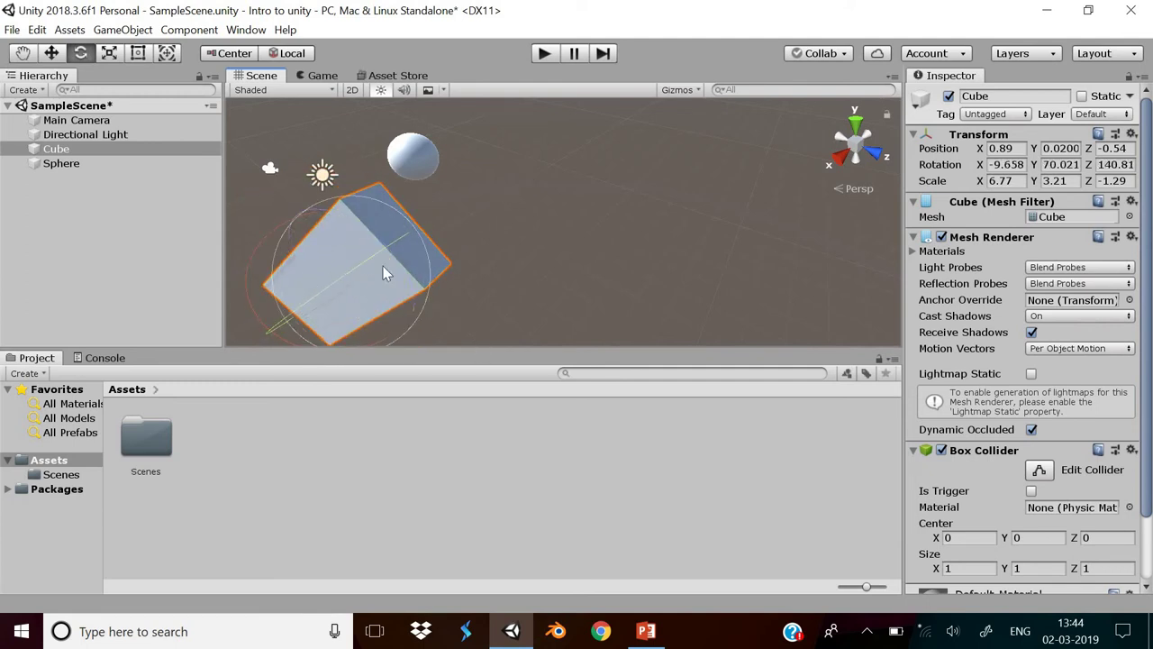
Step: With the Scale tool, flatten the Cube along Y and shorten it along Z and X
click(111, 54)
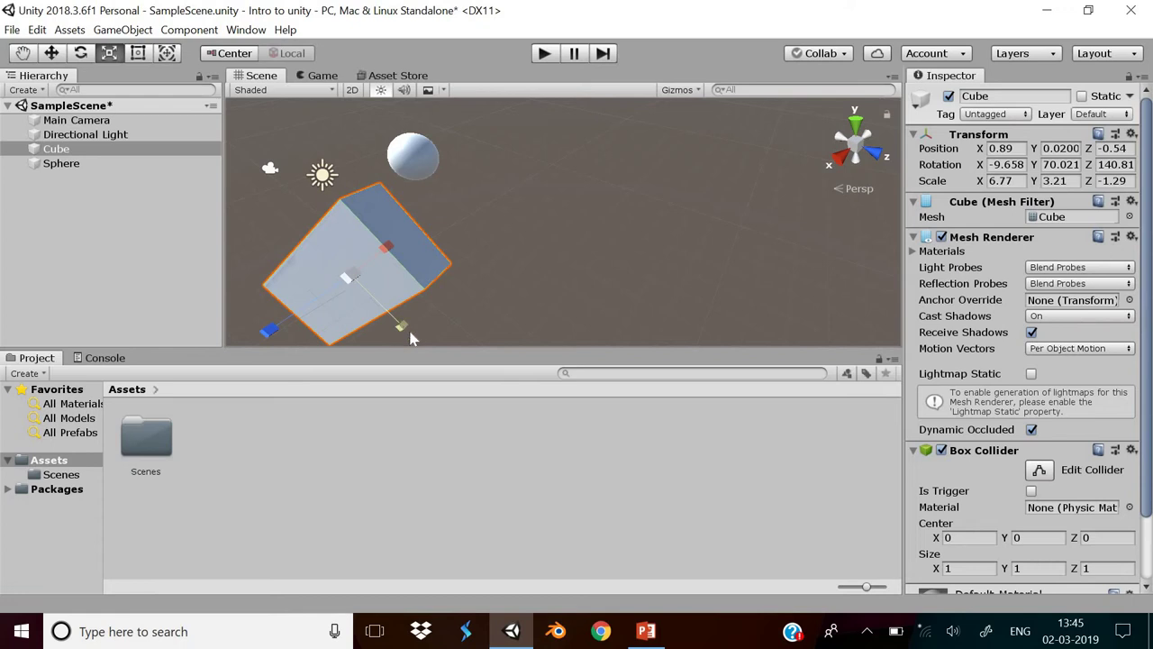
drag(402, 326, 376, 314)
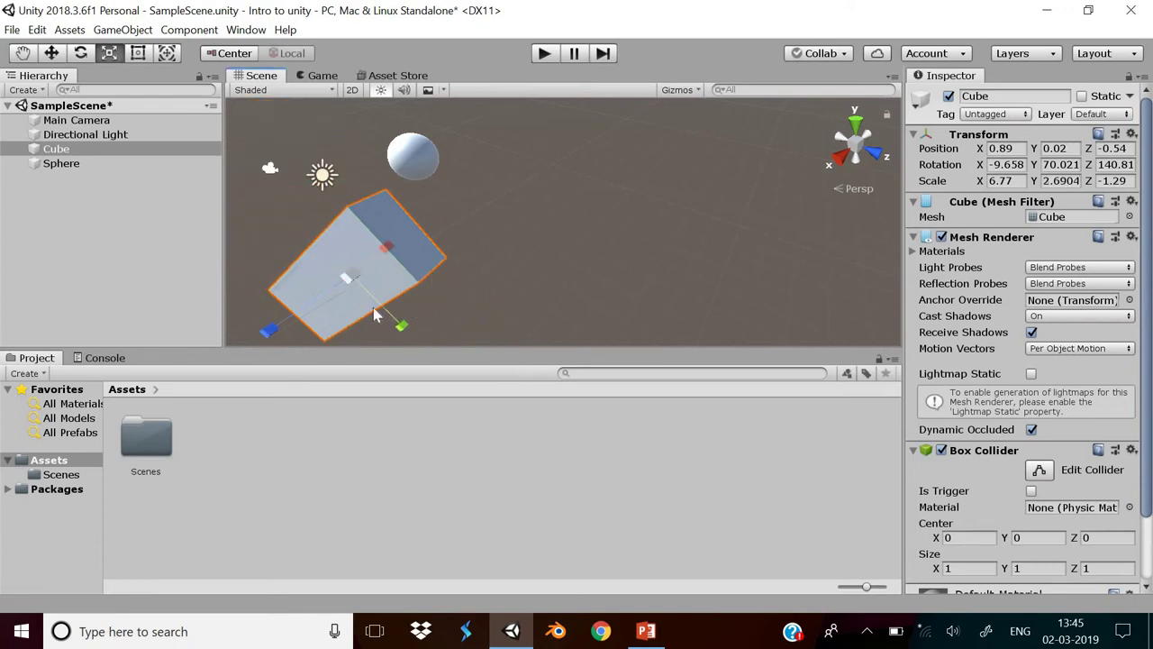
scroll(377, 314, down, 2)
scroll(387, 311, down, 2)
scroll(399, 303, down, 2)
scroll(404, 305, down, 1)
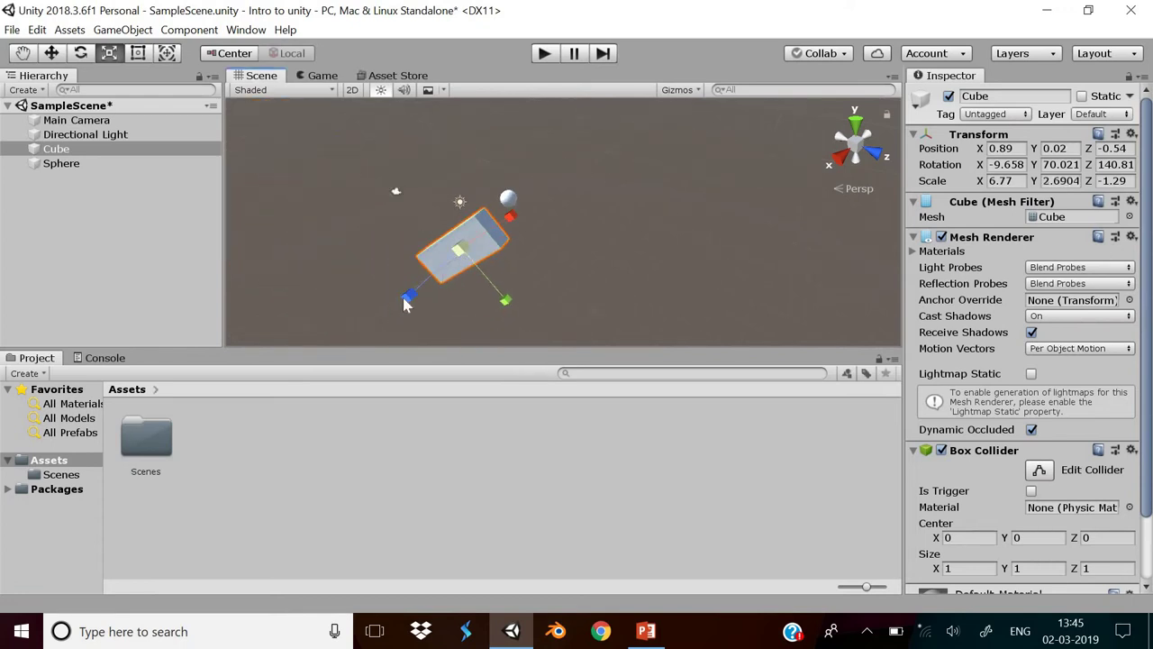
drag(405, 305, 410, 299)
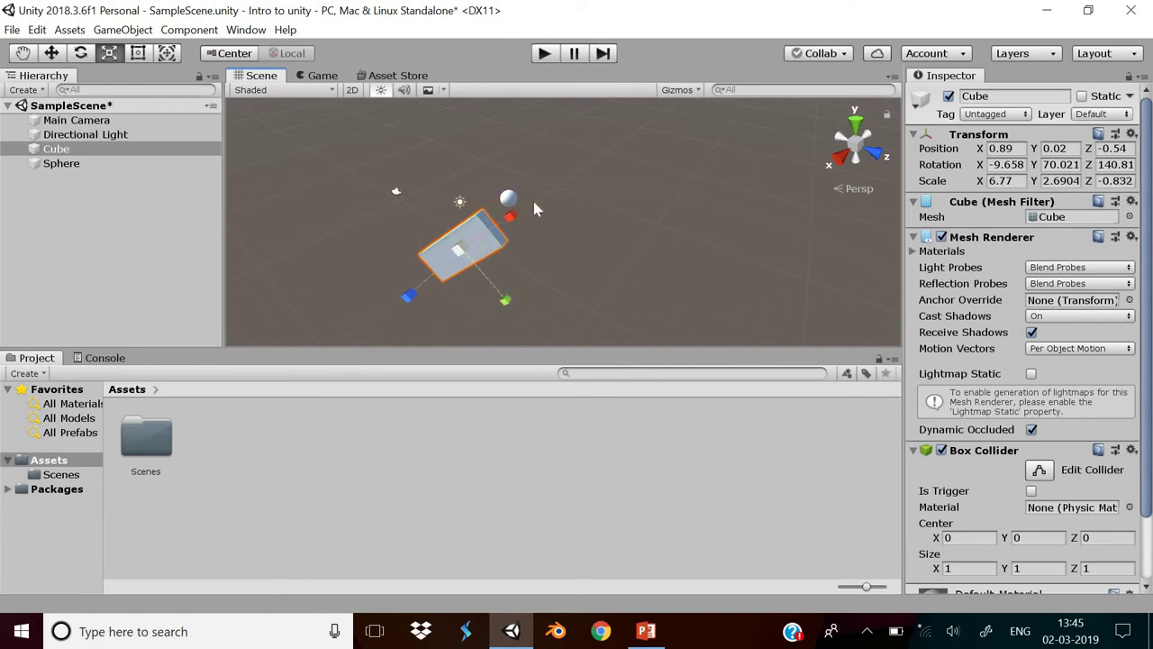
drag(510, 216, 515, 257)
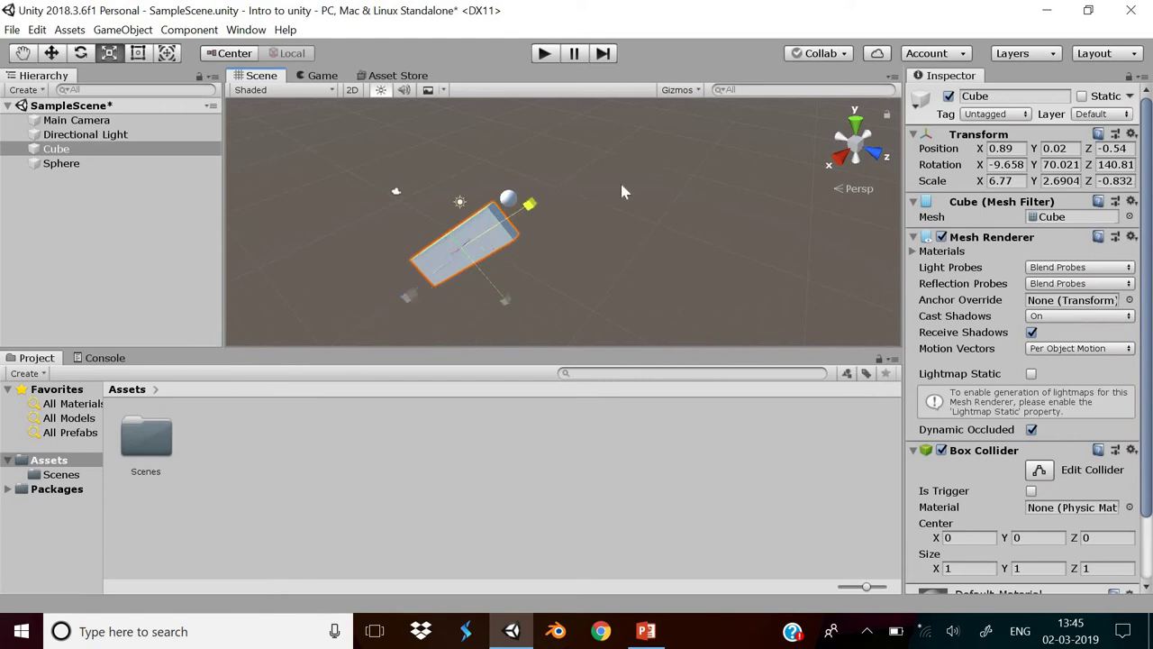
Step: Switch to Top view, reset rotation to 0, and stretch the Cube to 101.63 × 6.3561 × -4.516
click(858, 125)
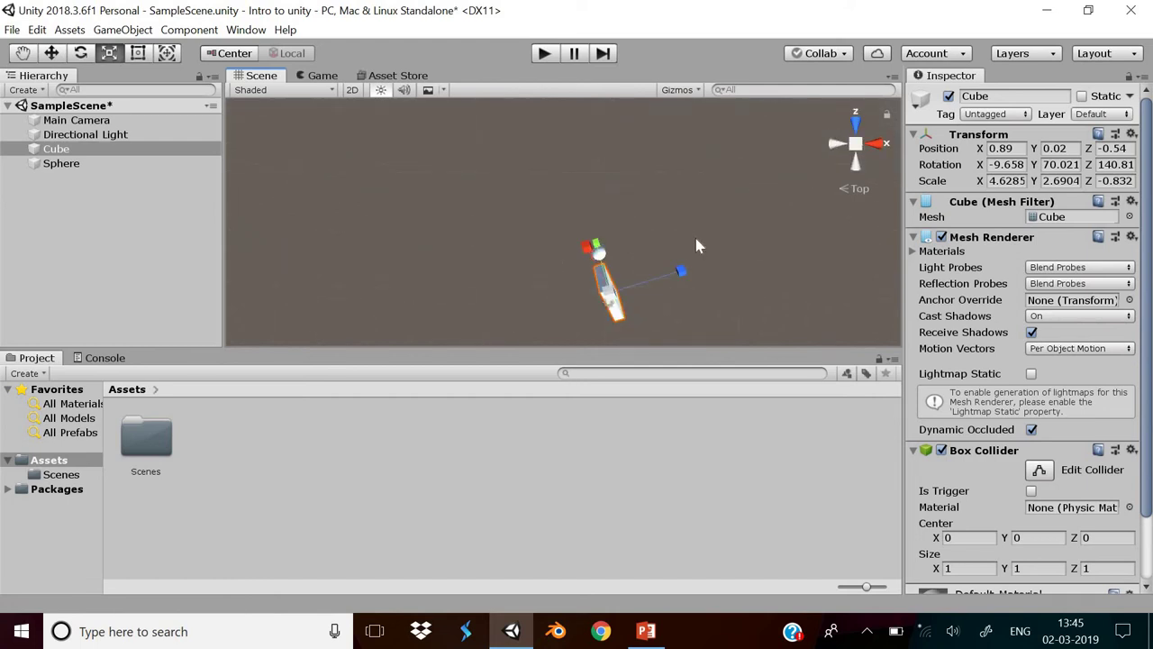
key(ctrl+z)
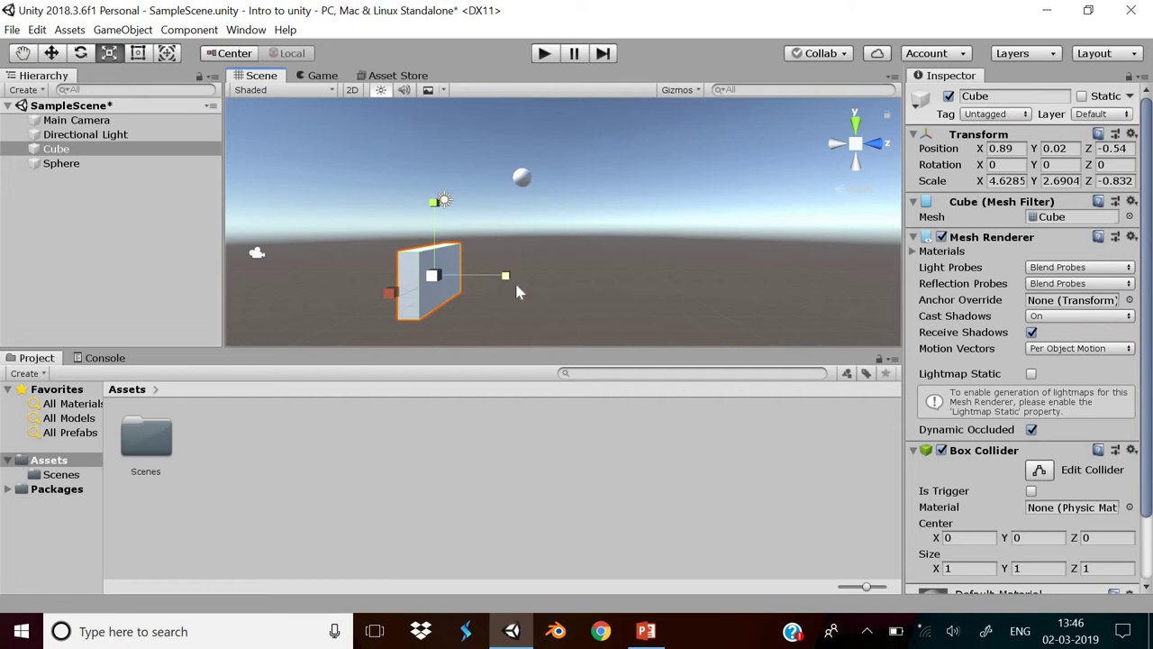
mouse_move(505, 280)
mouse_down()
mouse_move(605, 303)
mouse_move(821, 274)
mouse_up()
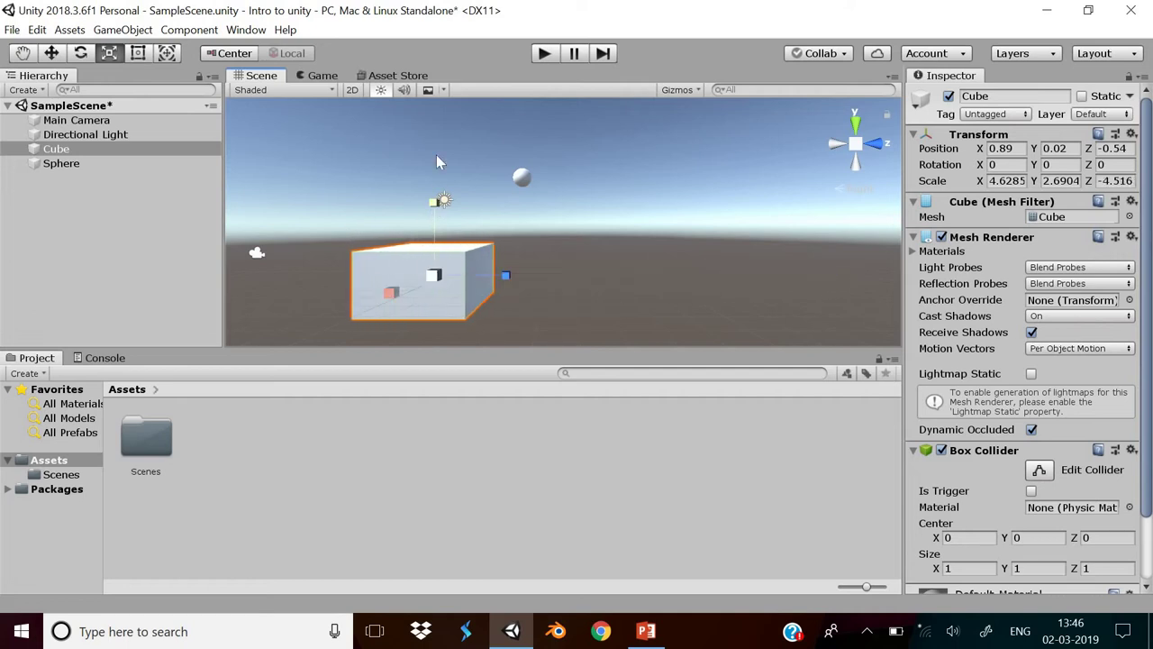
mouse_move(436, 160)
mouse_down()
mouse_move(519, 286)
mouse_move(626, 232)
mouse_move(493, 252)
mouse_move(548, 240)
mouse_up()
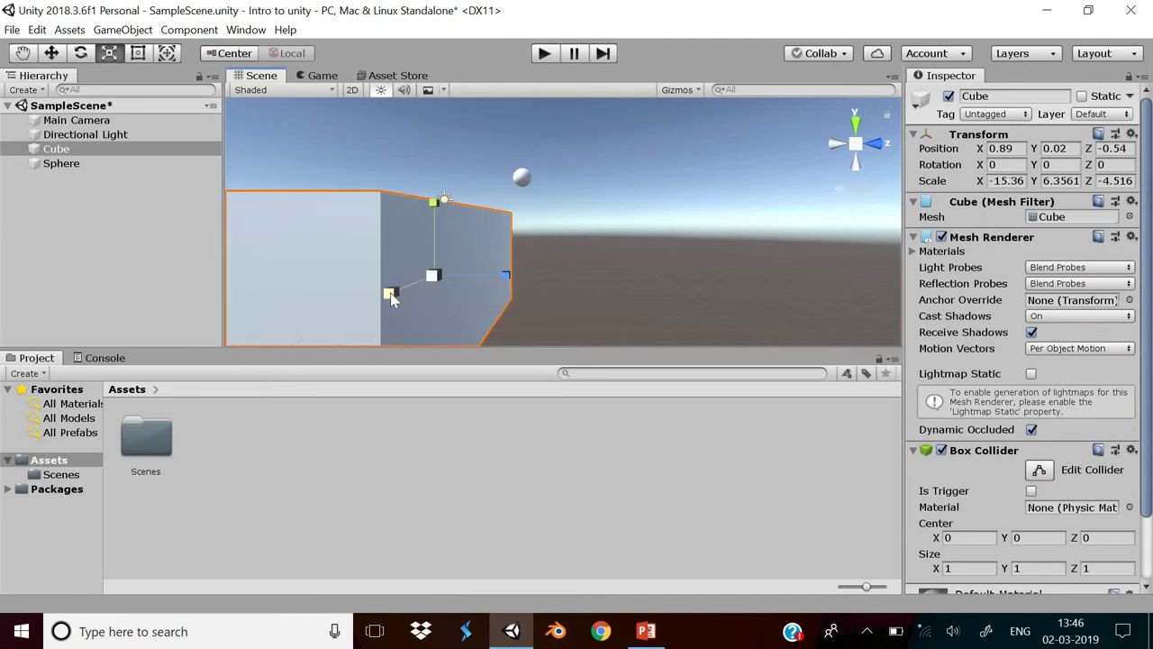
drag(254, 342, 624, 223)
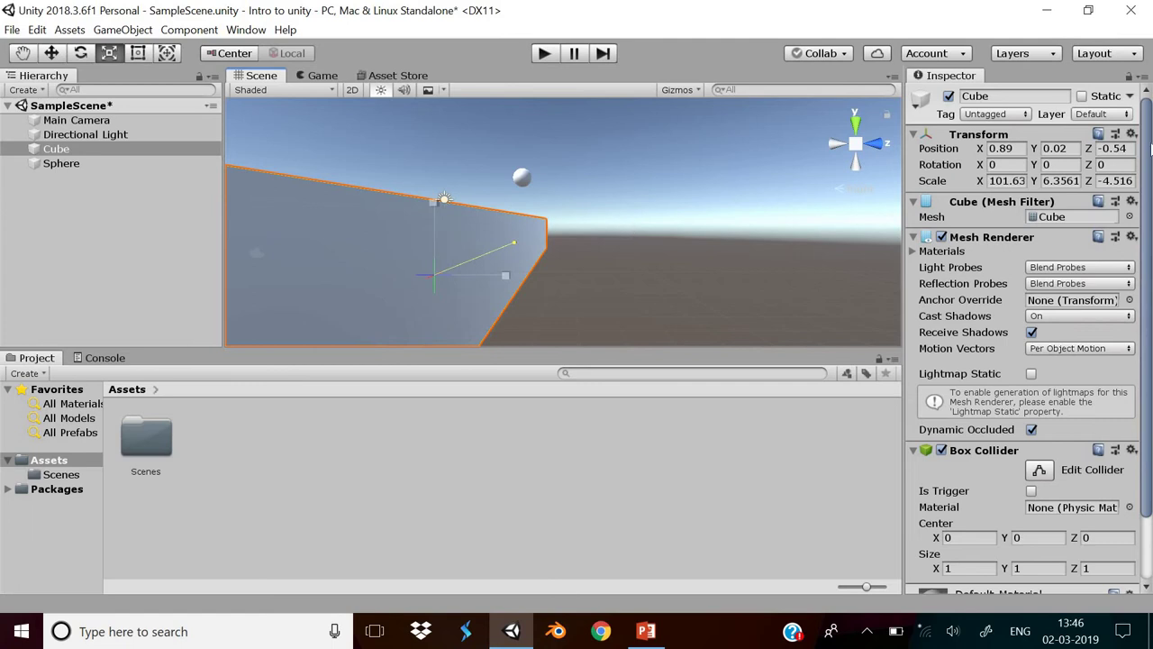
click(658, 242)
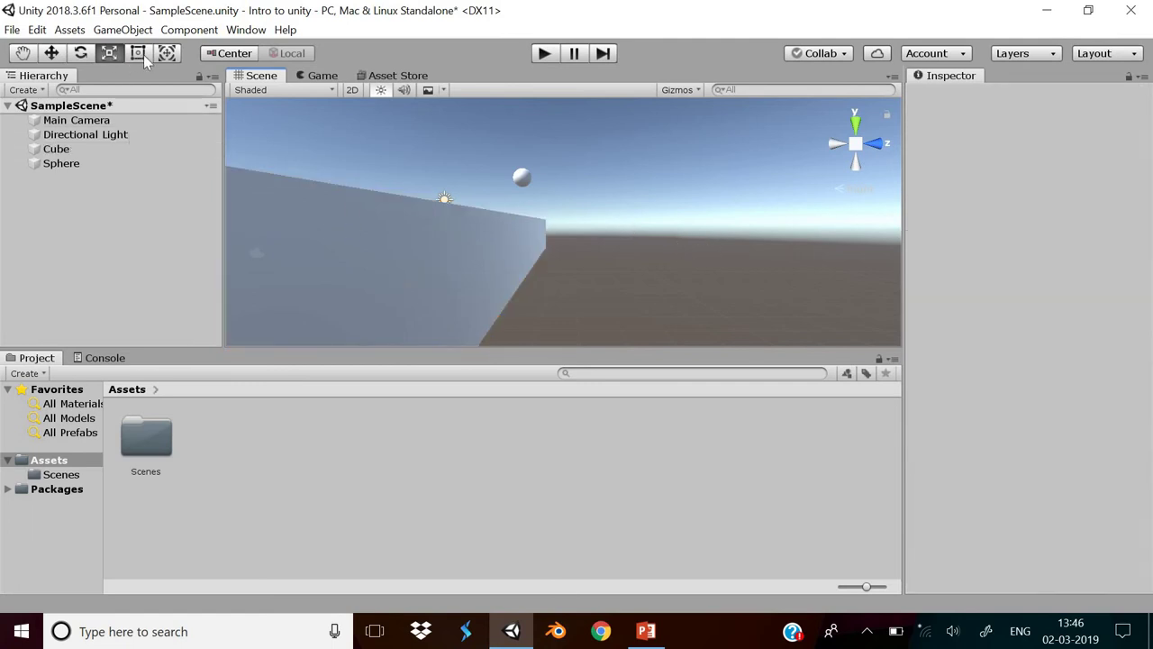
Step: Undo the huge stretch and reshape the Cube with the Rect tool into an upright panel scaled 4.6285, 6.6626, -10.72
key(ctrl+z)
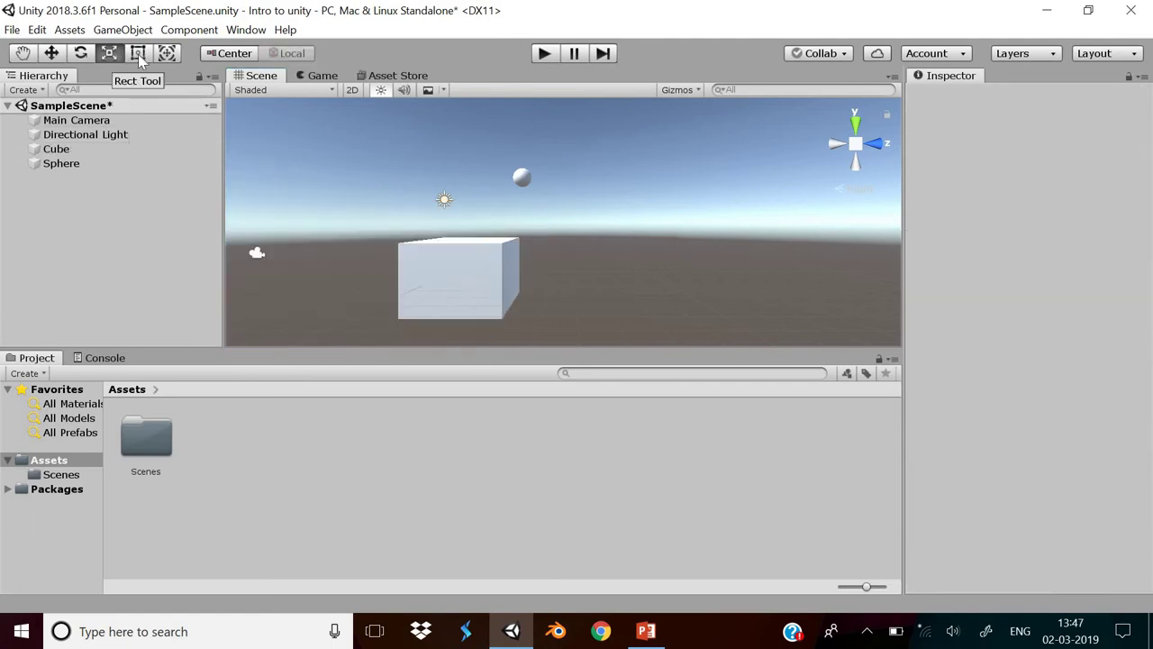
click(138, 54)
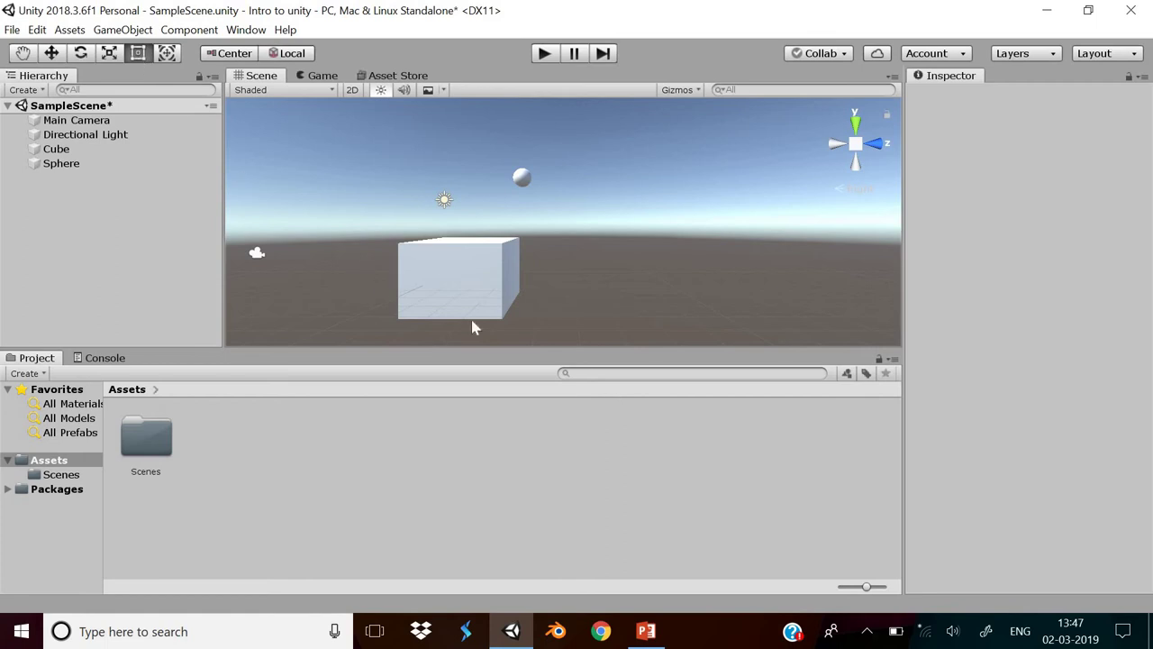
click(484, 257)
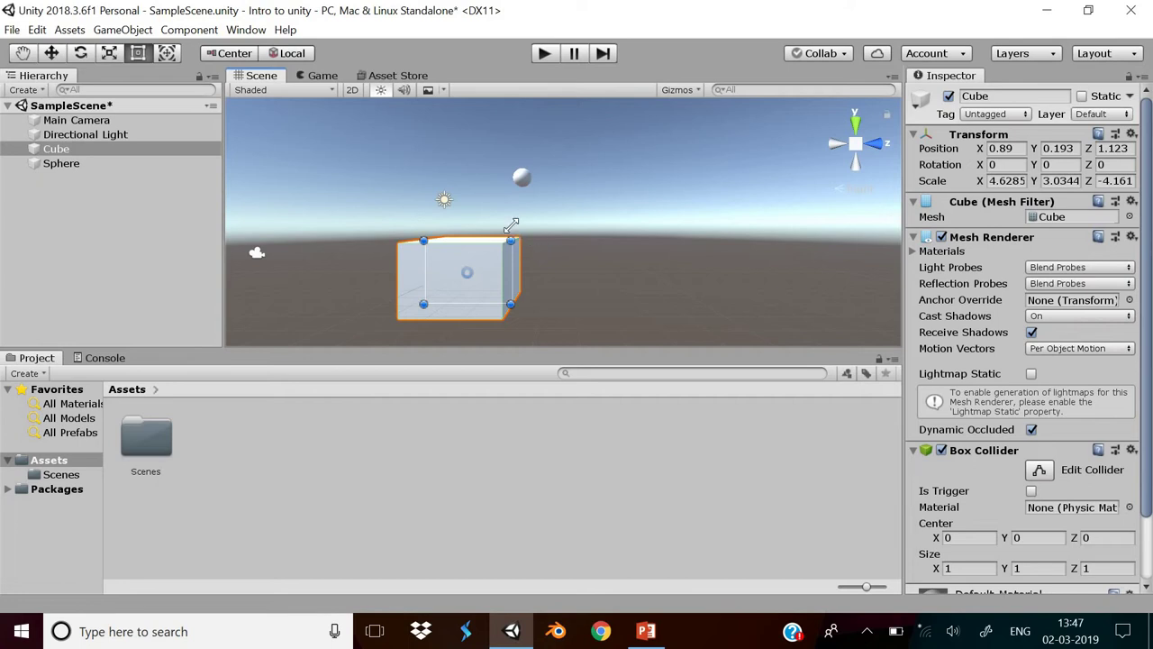
mouse_move(511, 240)
mouse_down()
mouse_move(523, 198)
mouse_move(668, 223)
mouse_up()
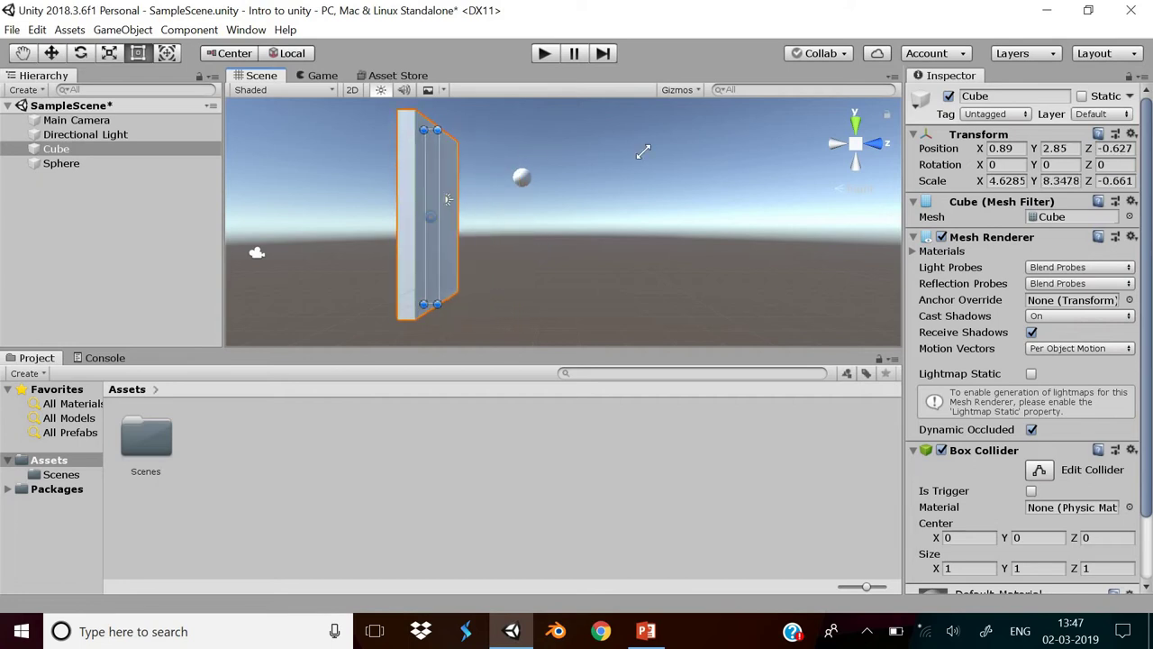
drag(668, 224, 682, 221)
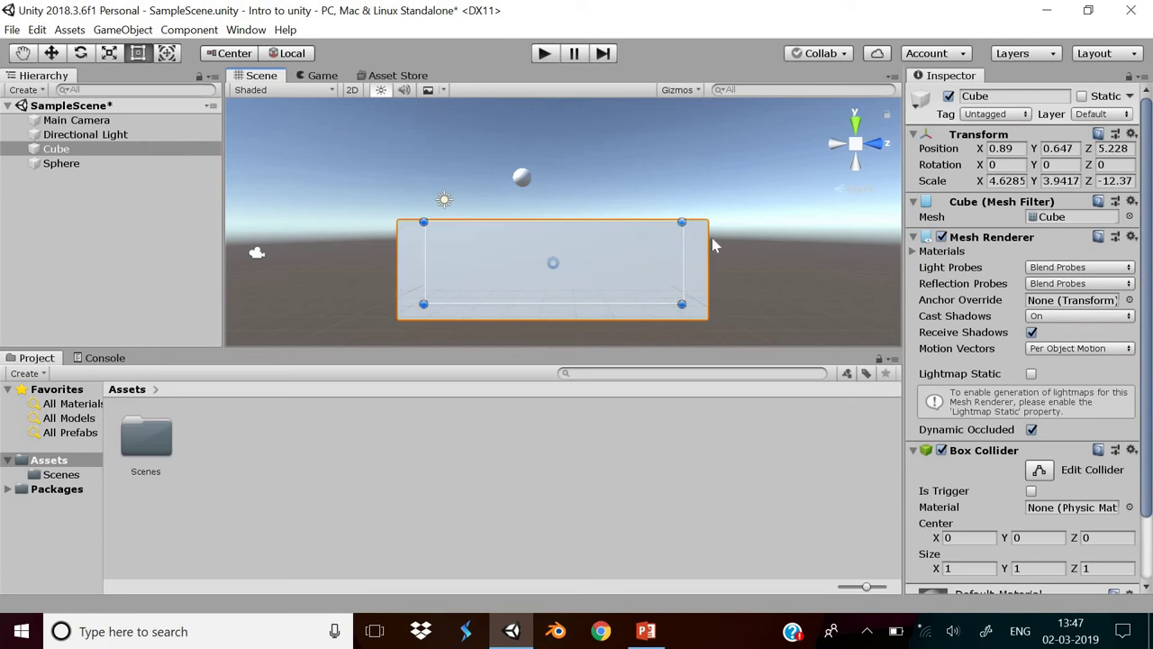
drag(462, 175, 584, 304)
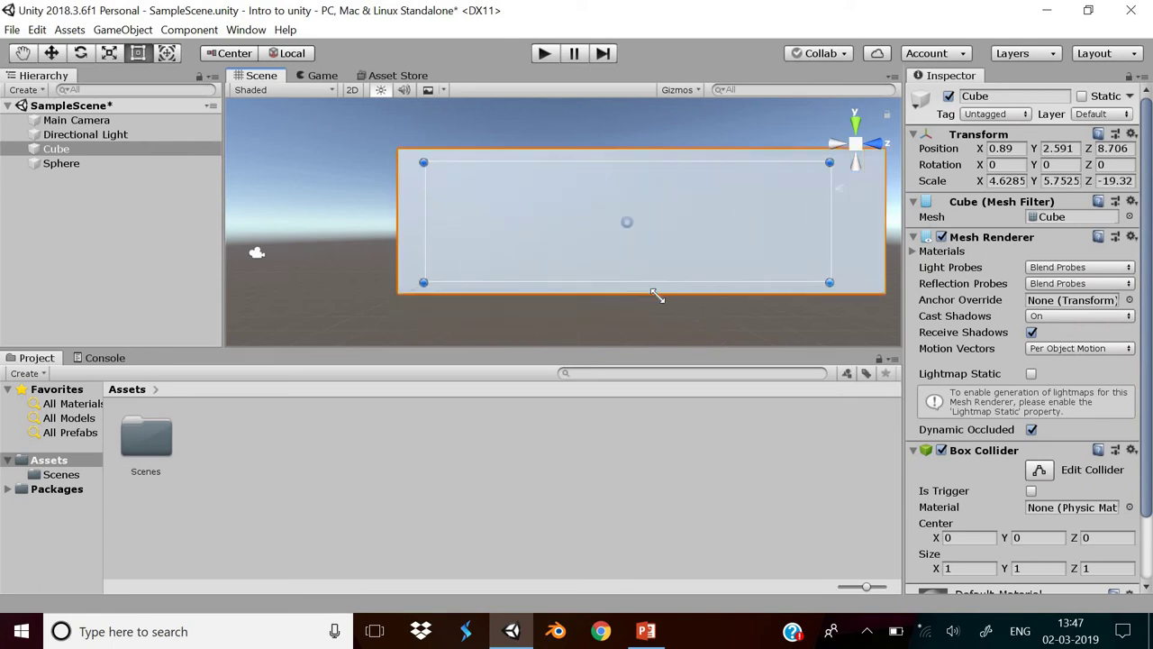
drag(832, 282, 741, 177)
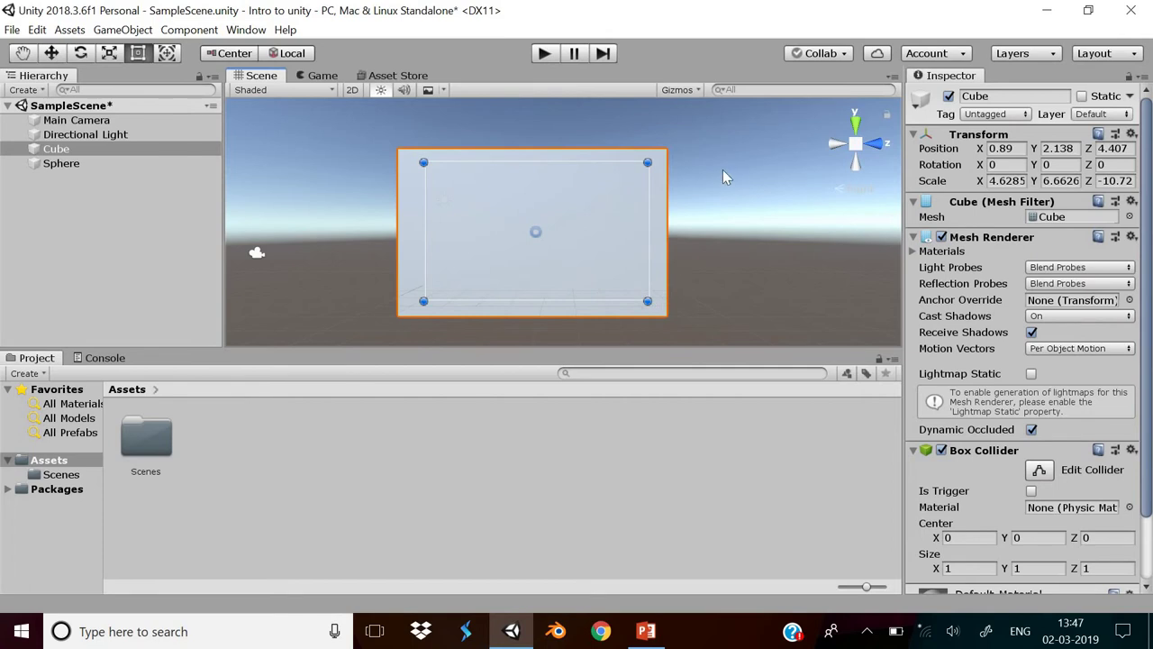
click(723, 169)
click(168, 56)
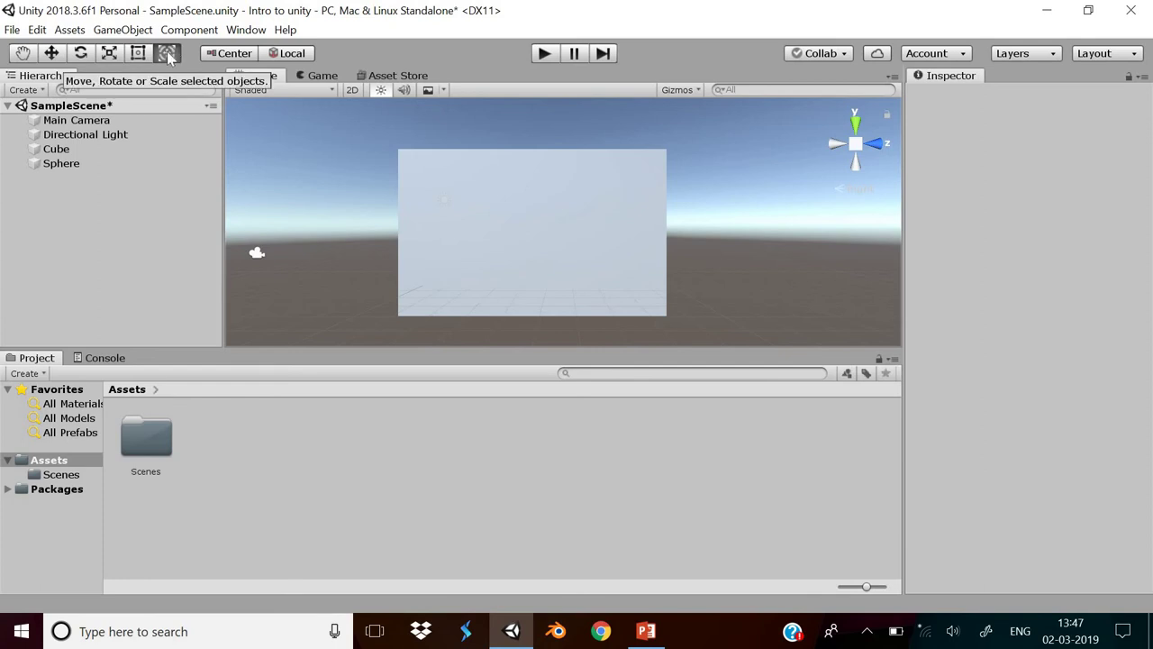
Step: Move the Cube to Z 1.6, shorten it to Y scale 4.2474, and tilt it 22.686° about X
click(546, 185)
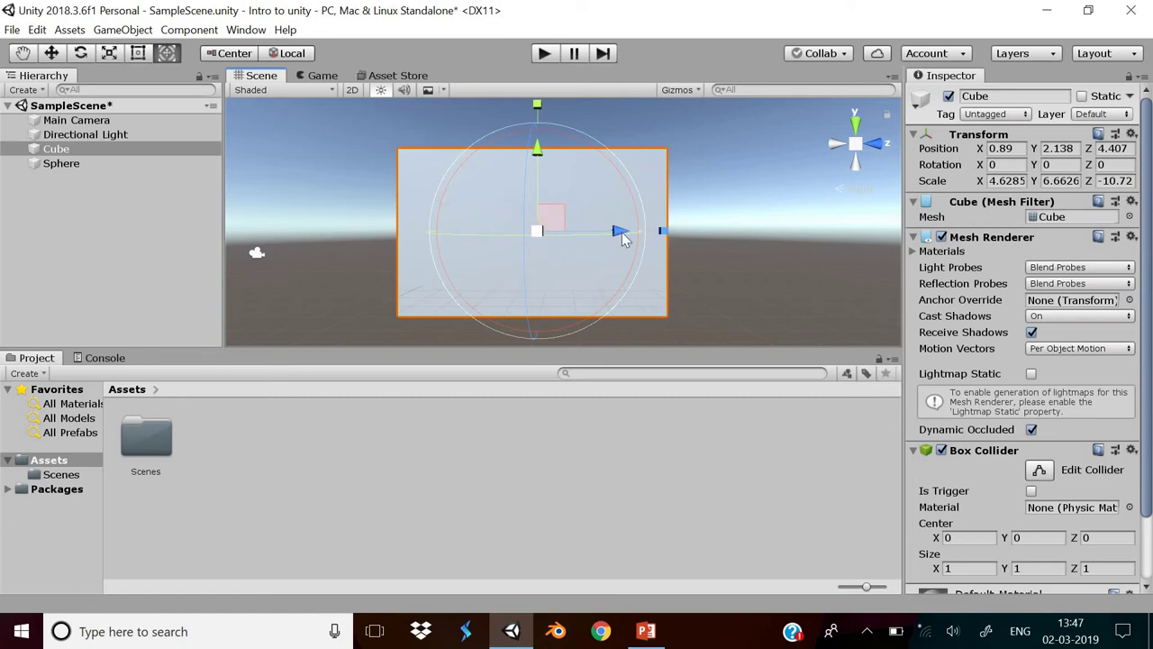
drag(619, 236, 549, 234)
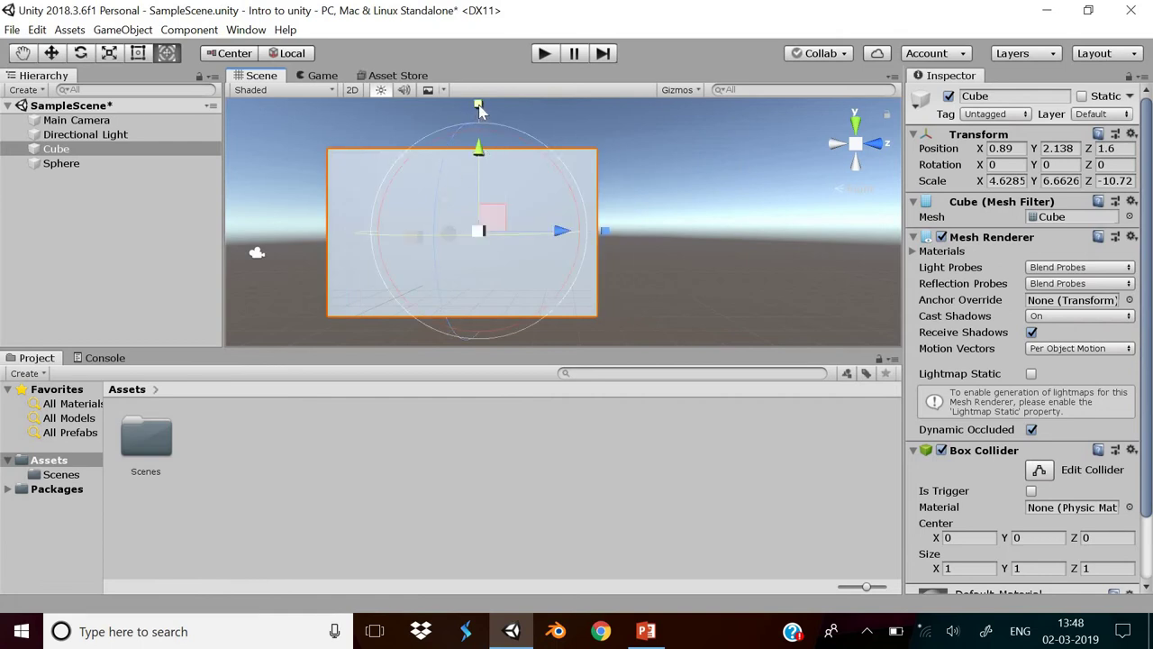
mouse_move(479, 107)
mouse_down()
mouse_move(493, 147)
mouse_move(480, 108)
mouse_up()
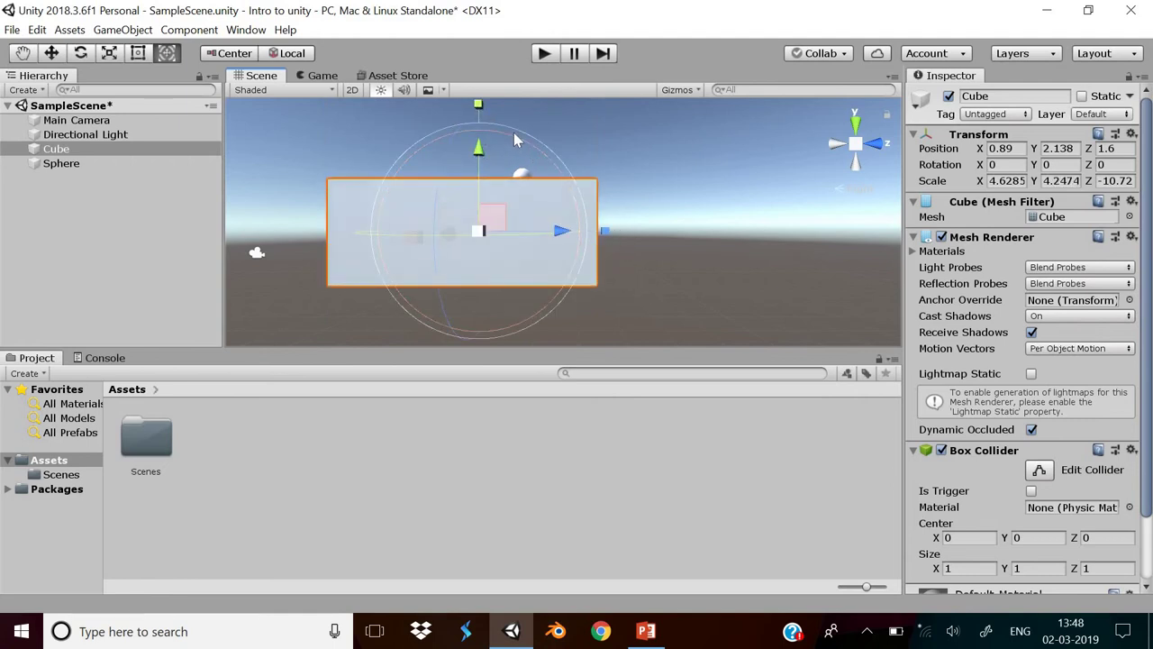
mouse_move(514, 133)
mouse_down()
mouse_move(569, 311)
mouse_move(594, 163)
mouse_up()
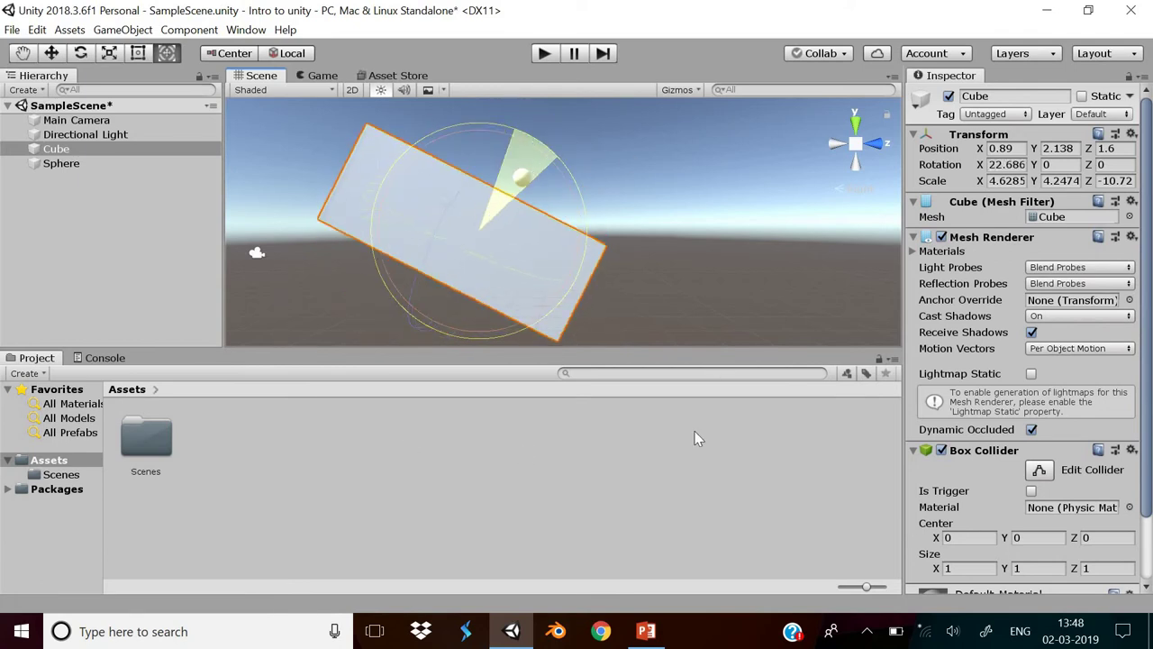
drag(594, 163, 674, 294)
click(674, 294)
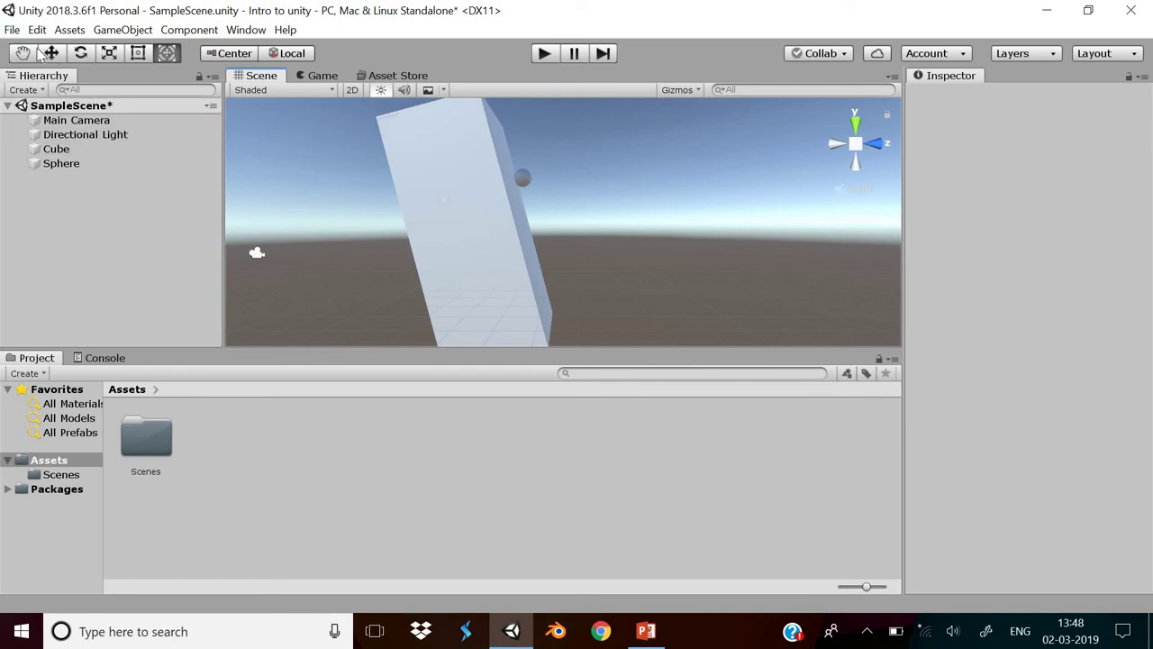
Step: Pan the view, then move the Cube up and back to 0.89, 3.16, 5.39 and rotate it about X
key(q)
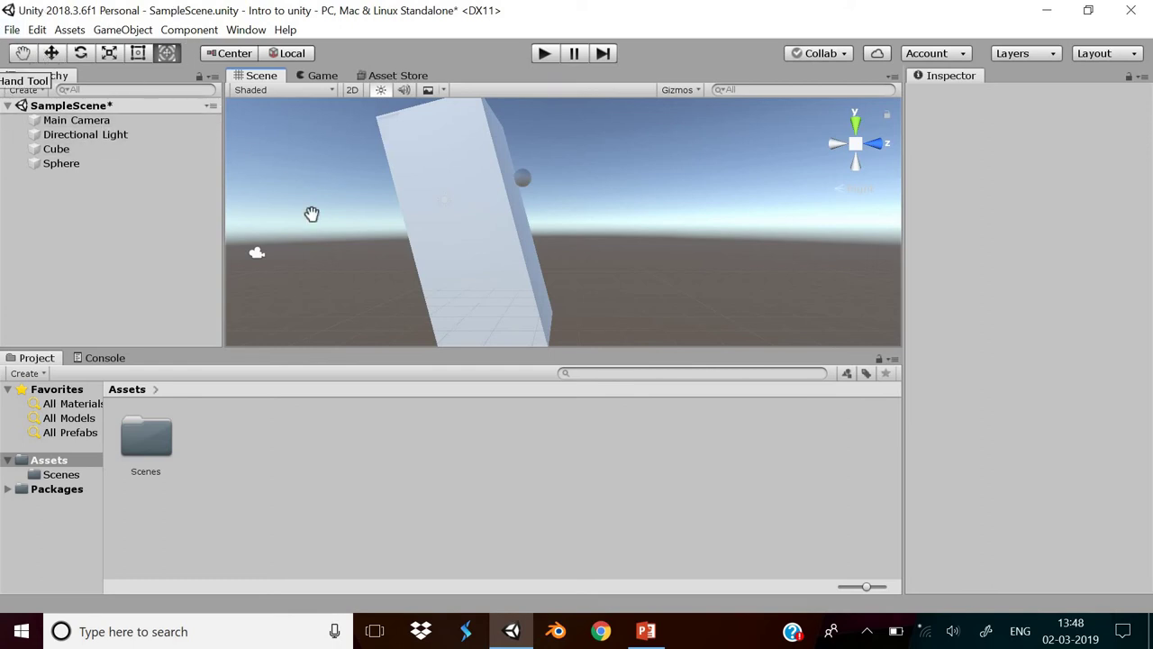
mouse_move(318, 214)
mouse_down()
mouse_move(304, 278)
mouse_move(251, 292)
mouse_up()
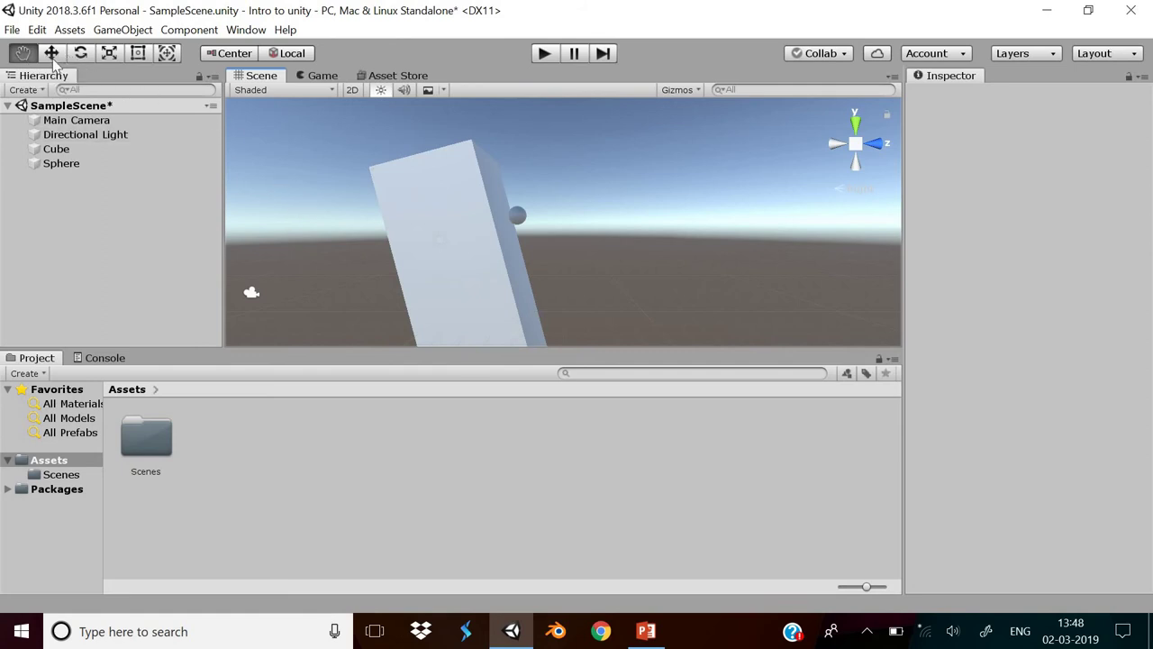
key(w)
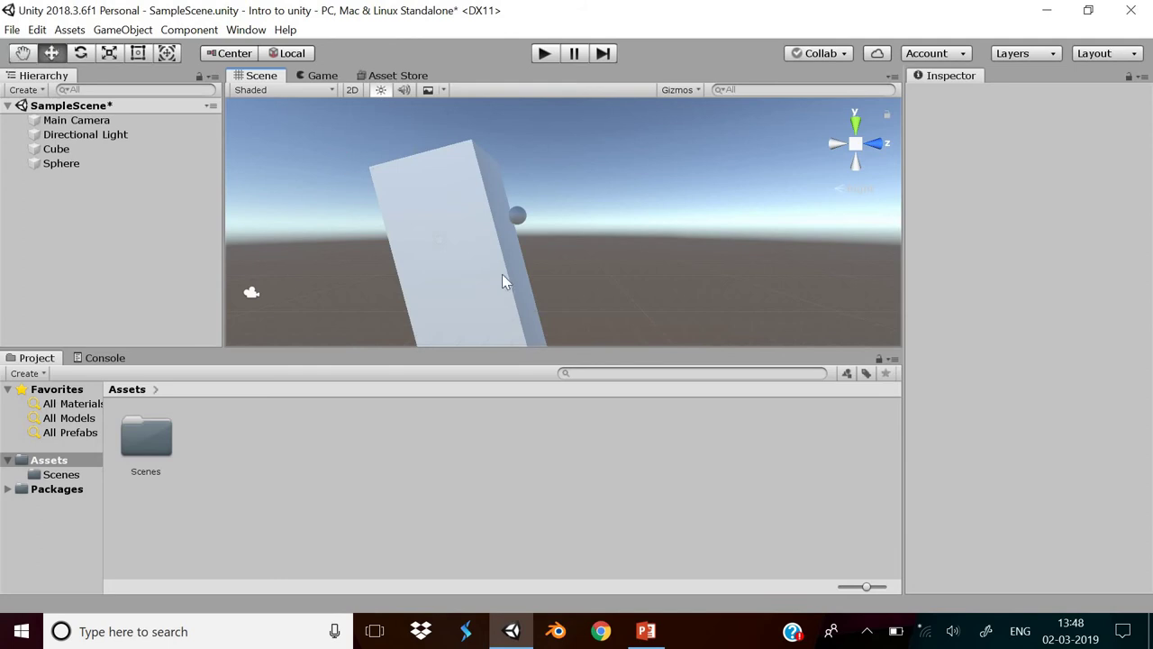
click(503, 279)
drag(537, 254, 603, 231)
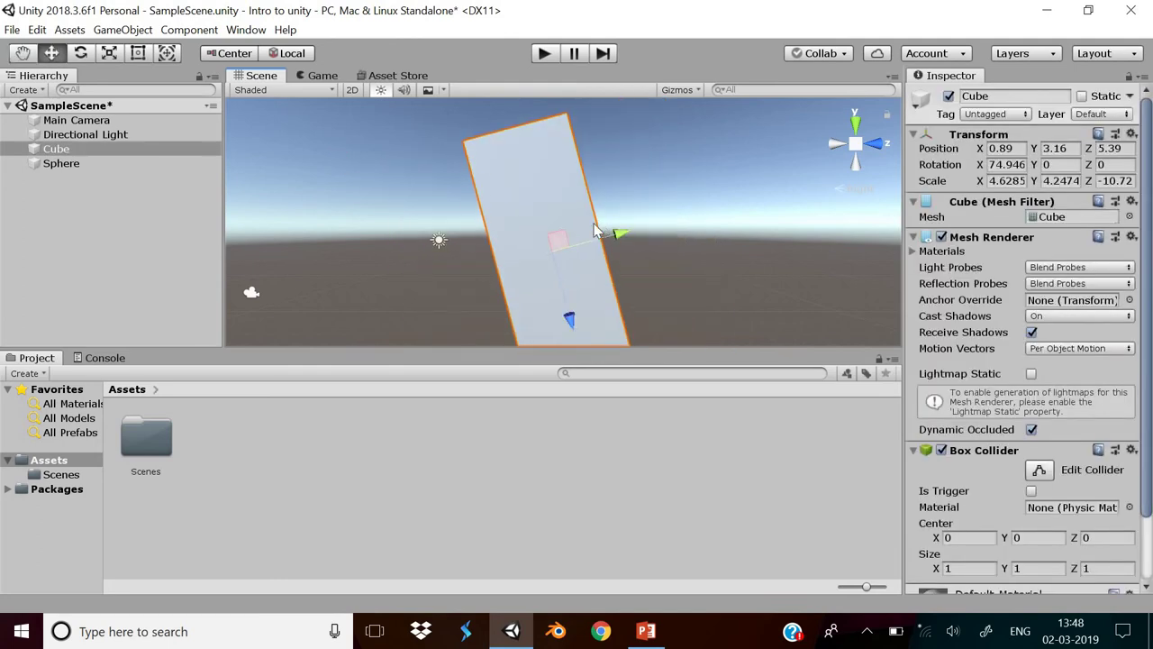
key(e)
mouse_move(620, 247)
mouse_down()
mouse_move(771, 389)
mouse_move(757, 367)
mouse_up()
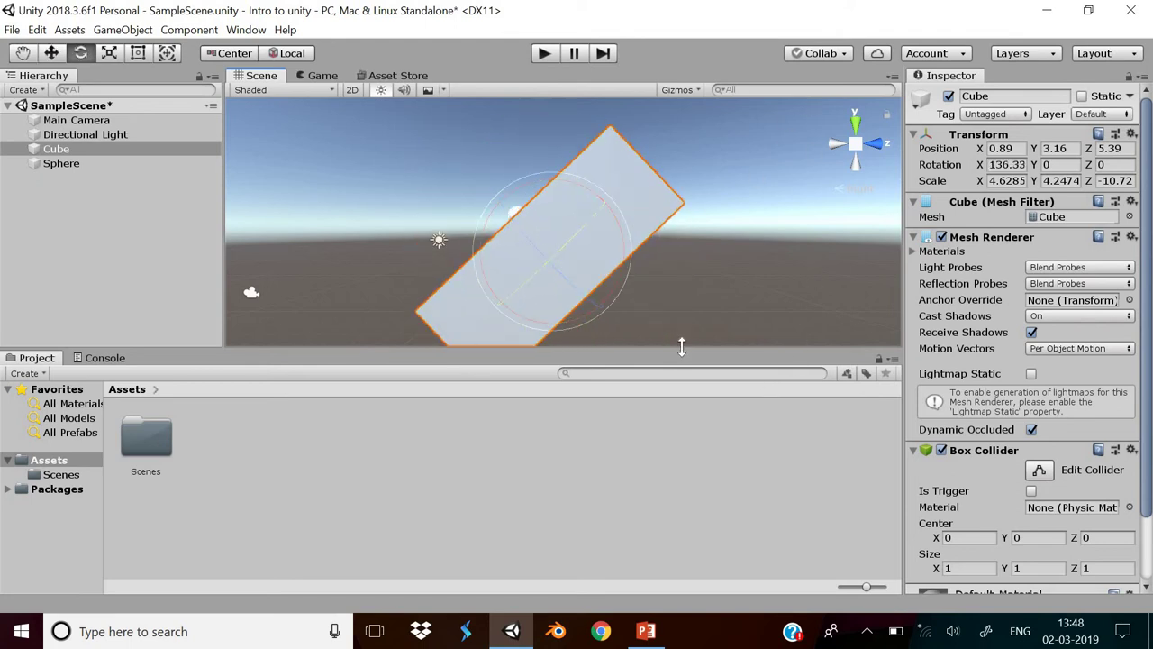
Step: Rescale the Cube into a flat slab of 4.8893, 1.9717, -7.137 under the Sphere
key(r)
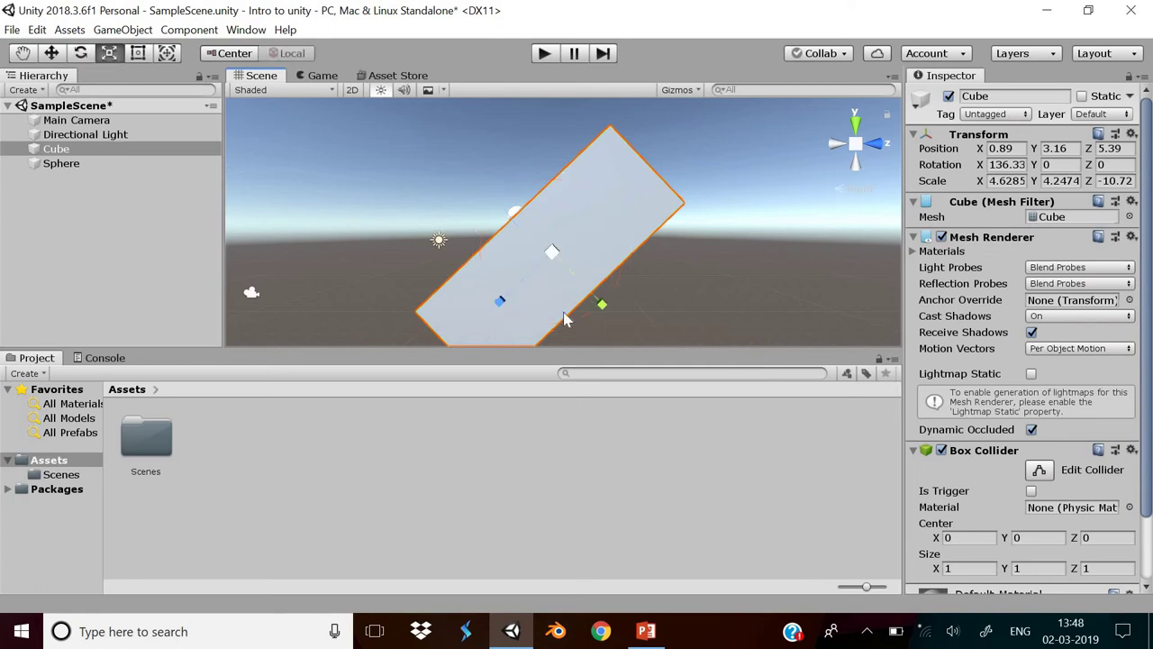
mouse_move(551, 251)
mouse_down()
mouse_move(593, 282)
mouse_move(617, 282)
mouse_up()
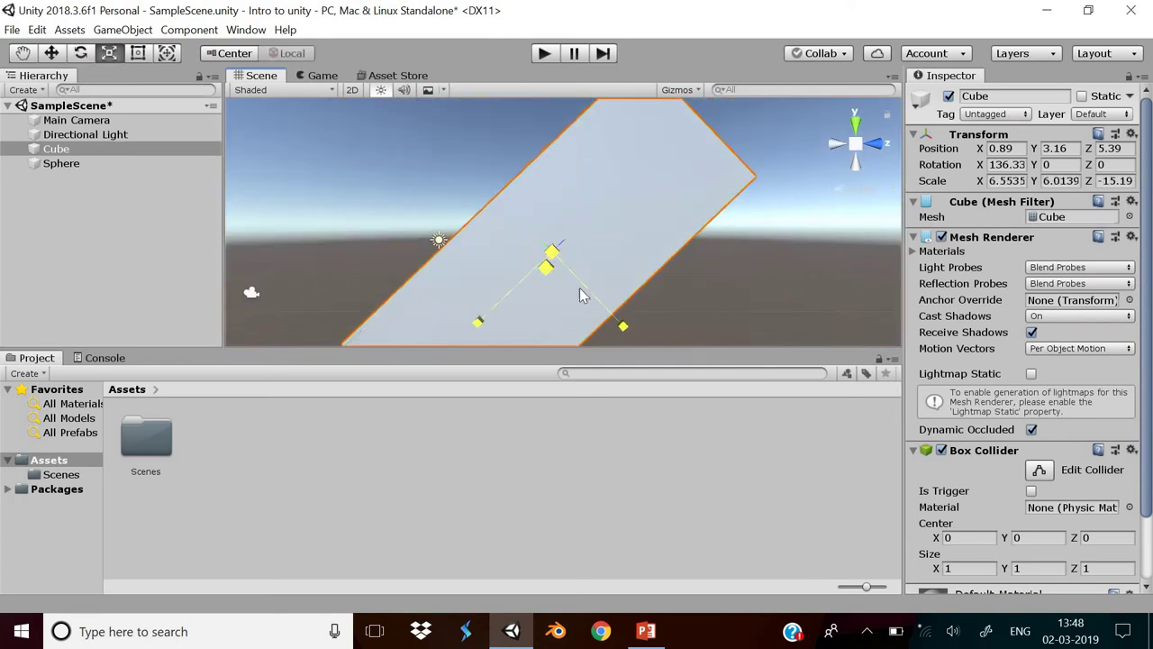
scroll(617, 282, up, 1)
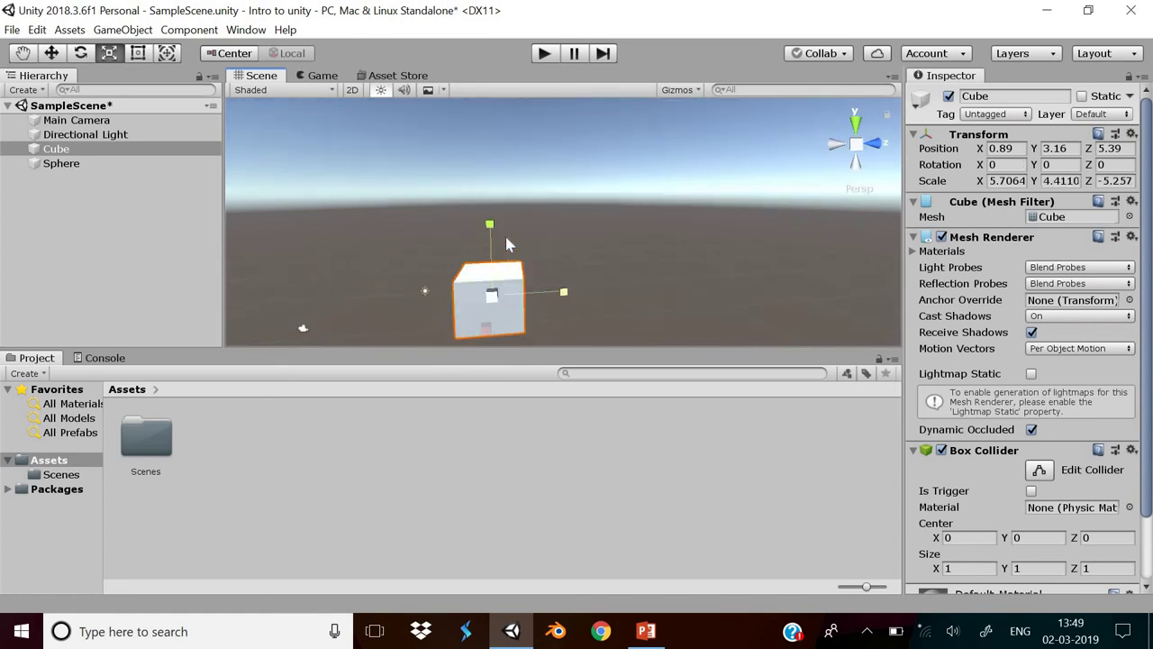
drag(492, 224, 490, 236)
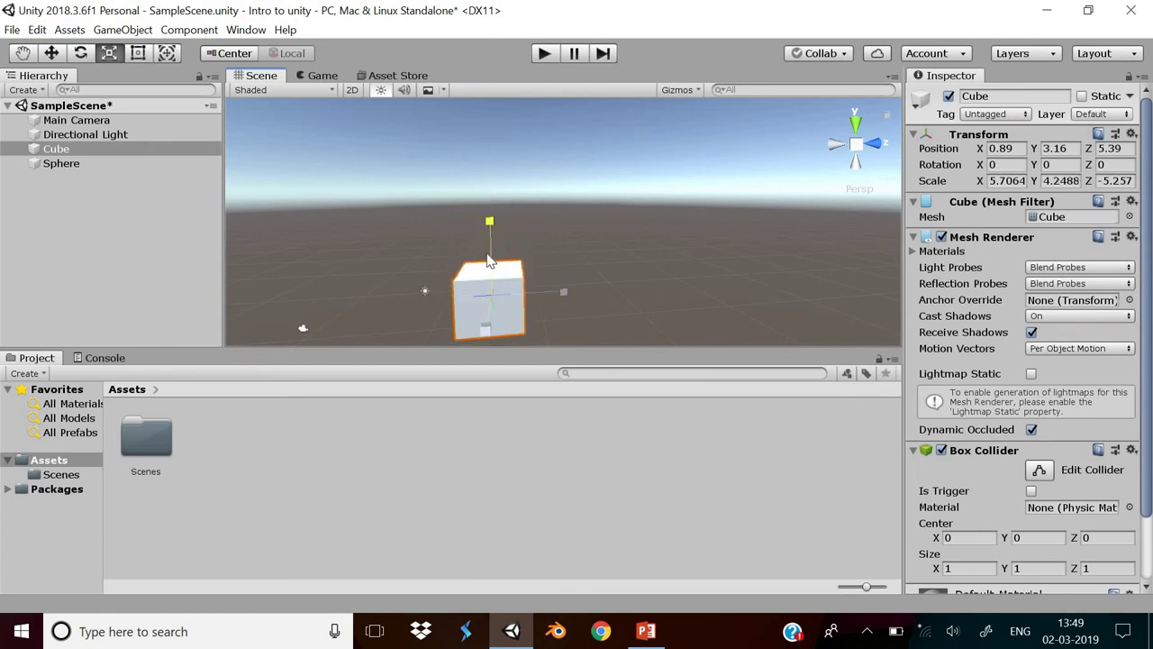
drag(486, 155, 491, 270)
mouse_move(563, 300)
mouse_down()
mouse_move(497, 299)
mouse_move(485, 347)
mouse_up()
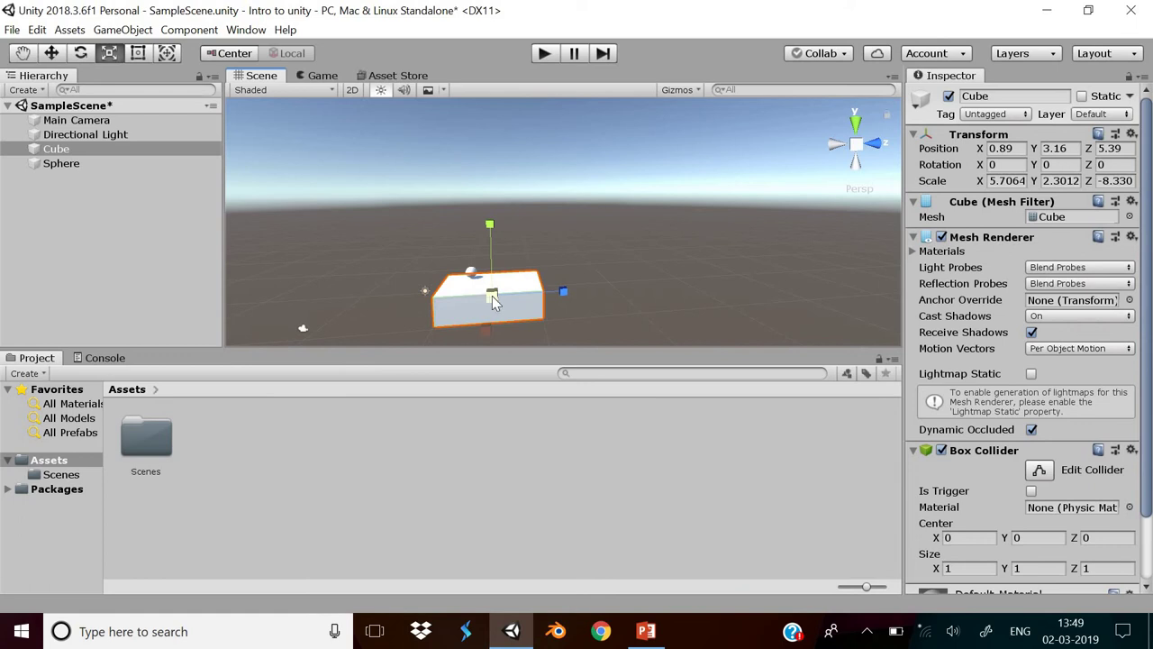
mouse_move(494, 302)
mouse_down()
mouse_move(577, 232)
mouse_move(527, 292)
mouse_move(584, 231)
mouse_up()
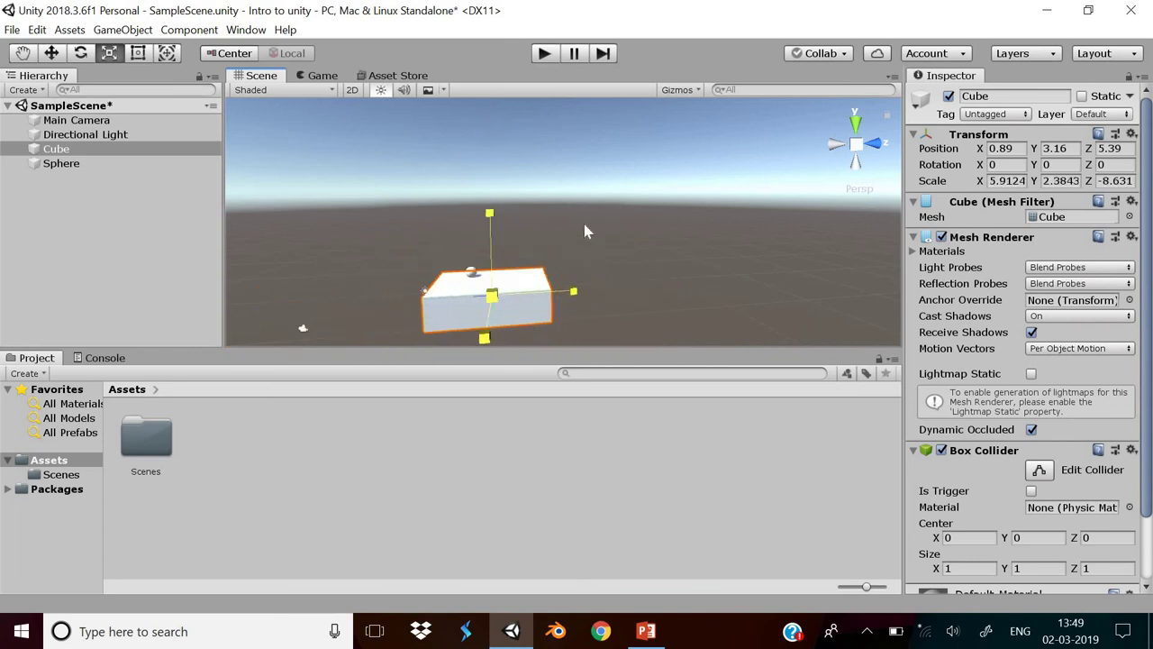
drag(583, 232, 579, 268)
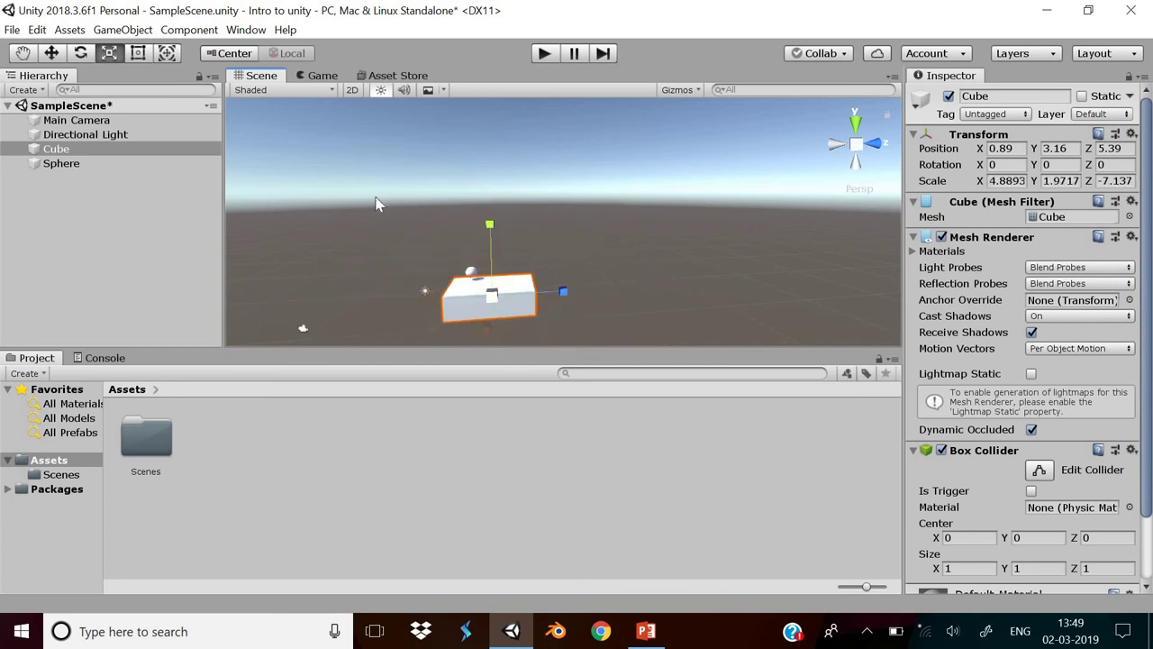
click(377, 205)
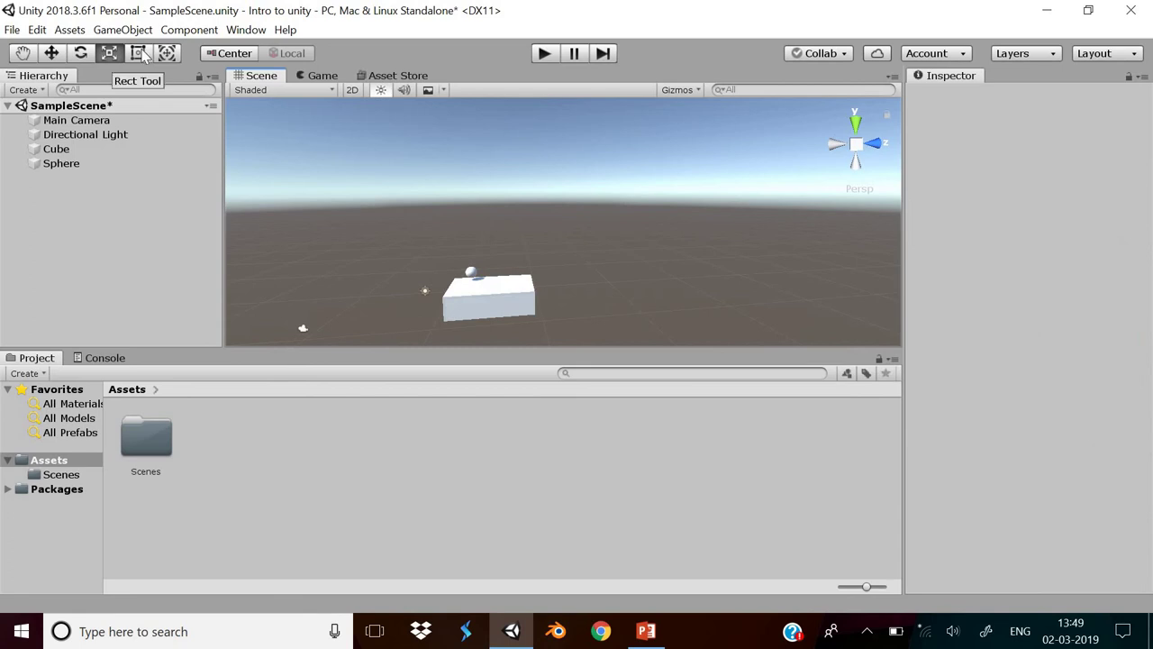
Step: Switch from the Rect tool to the Transform tool (Y), then show the Console in place of Project
click(143, 54)
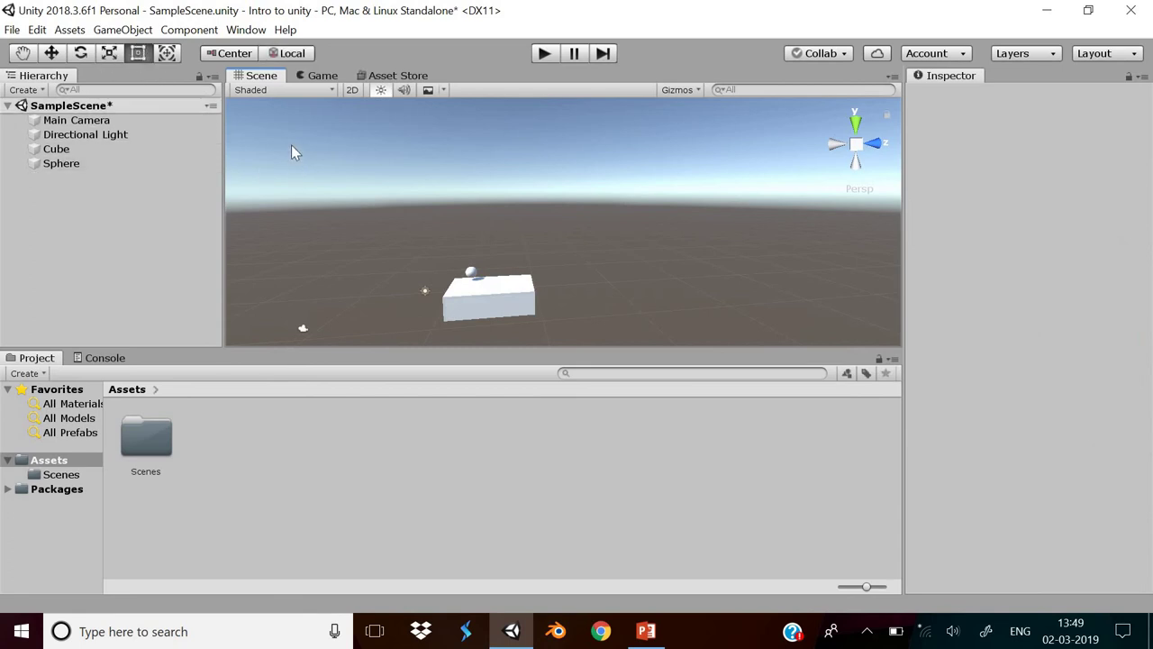
click(510, 297)
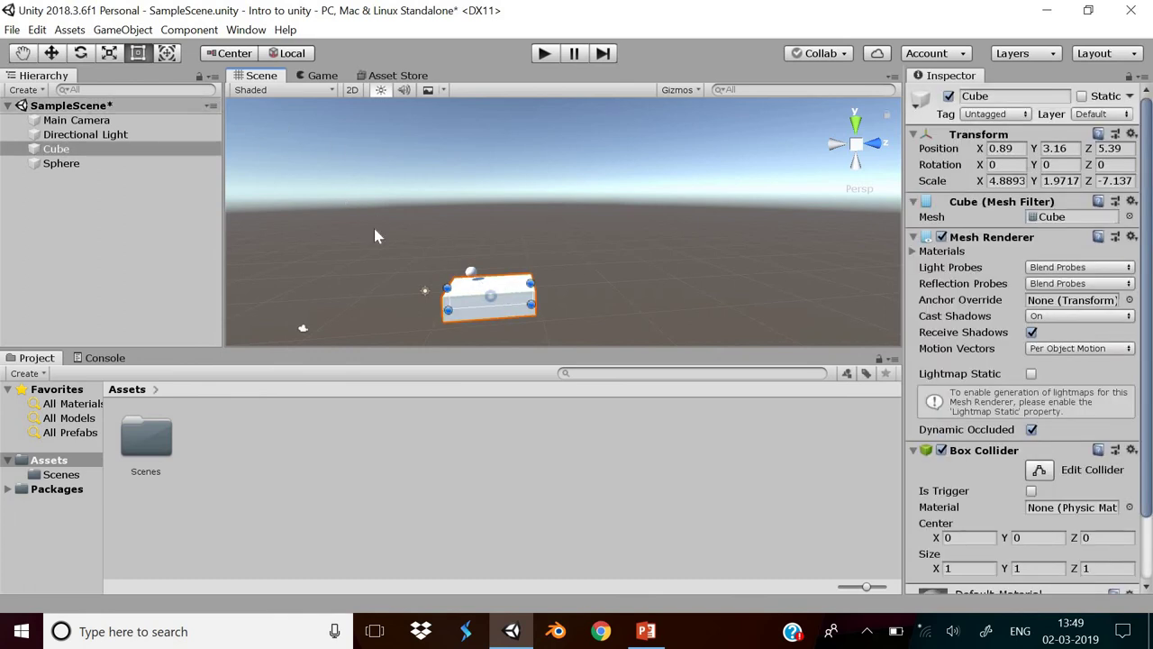
key(y)
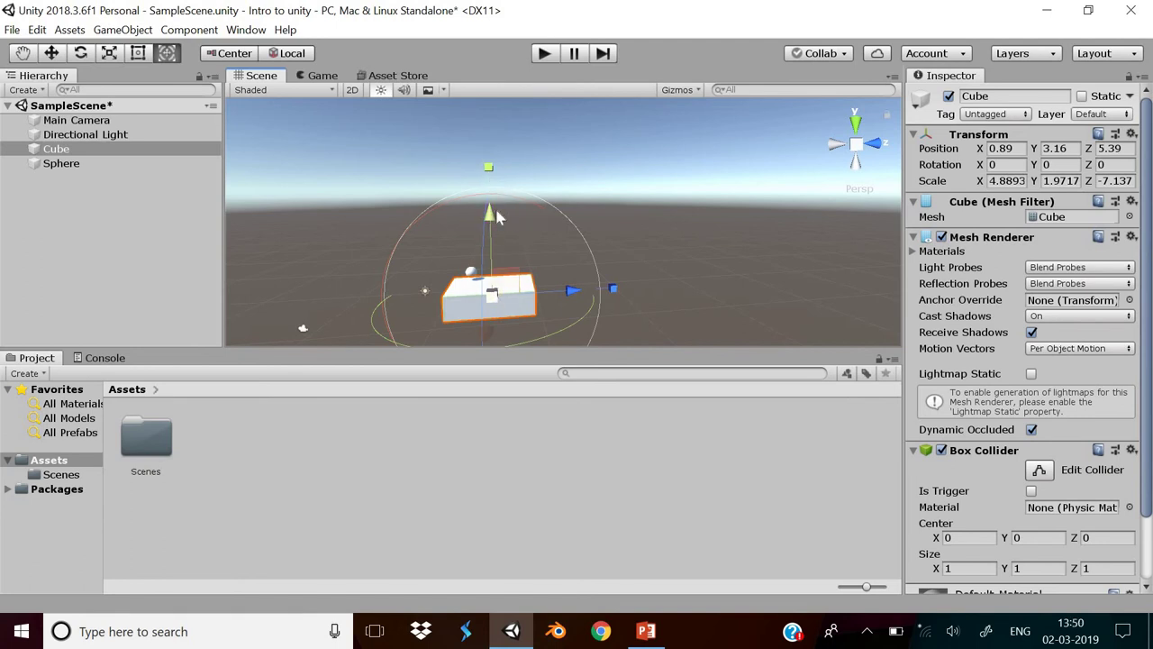
click(642, 256)
click(105, 359)
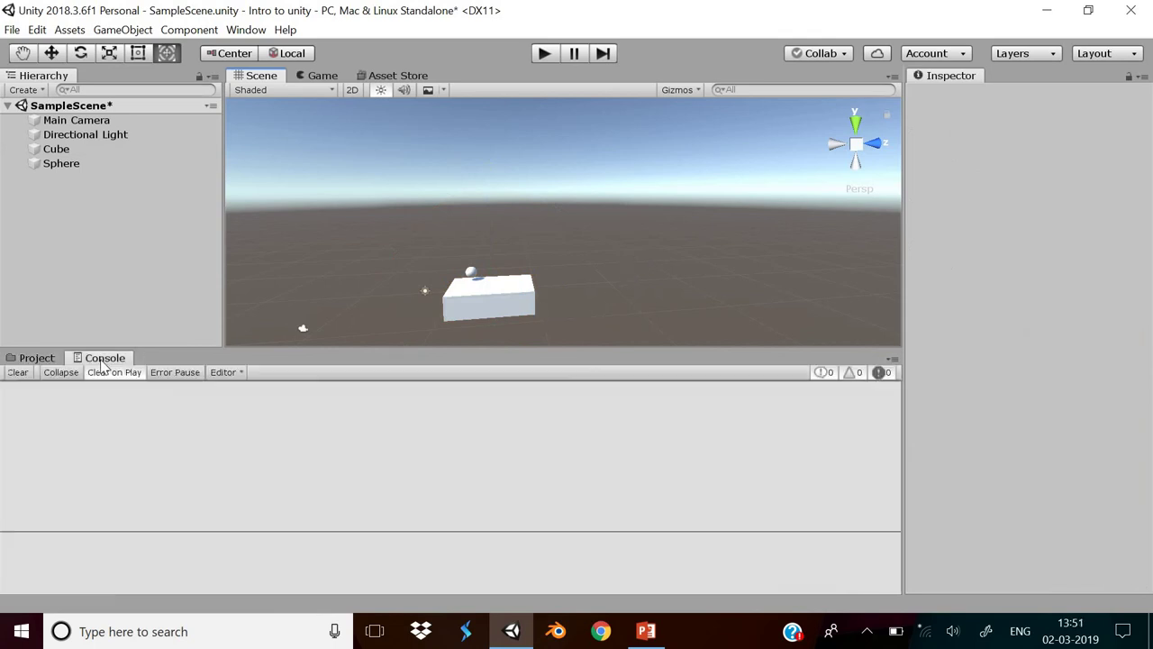
click(36, 358)
click(105, 360)
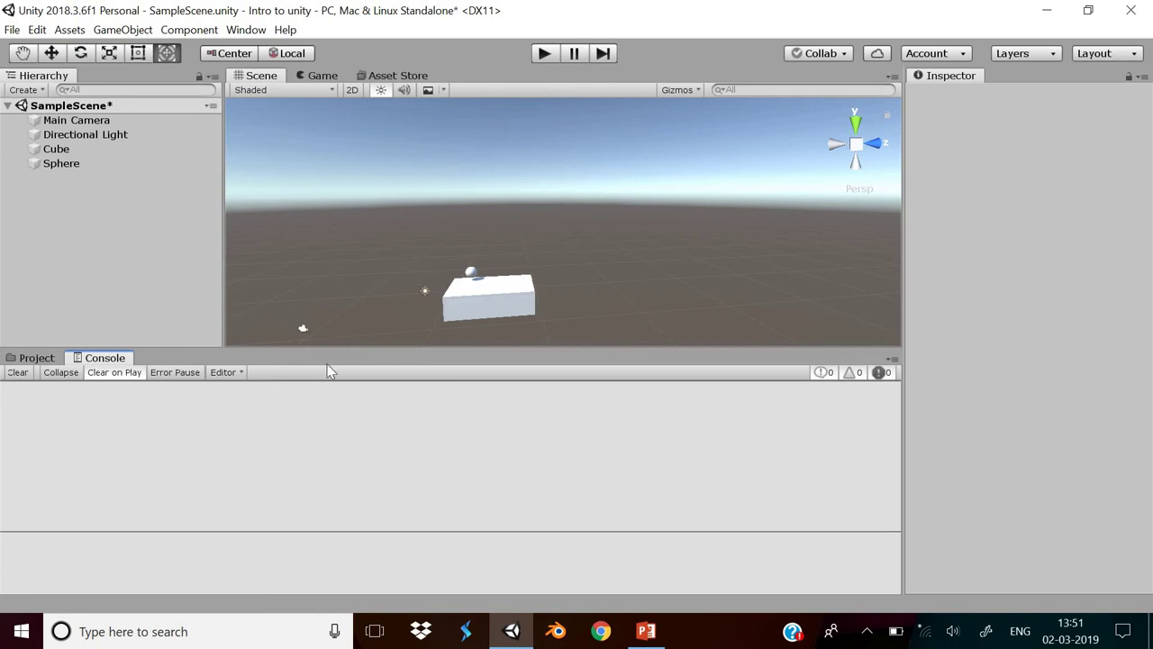
Step: Glance at the layout presets, then bring the Project browser back in place of the Console
click(1102, 56)
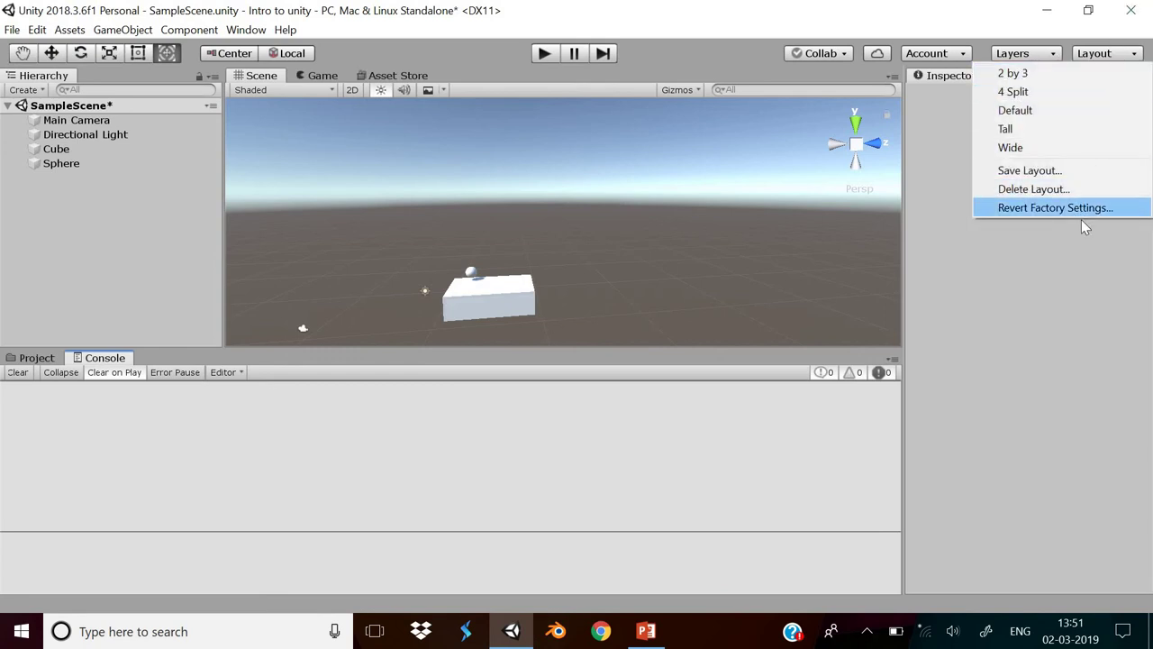
click(531, 313)
click(36, 358)
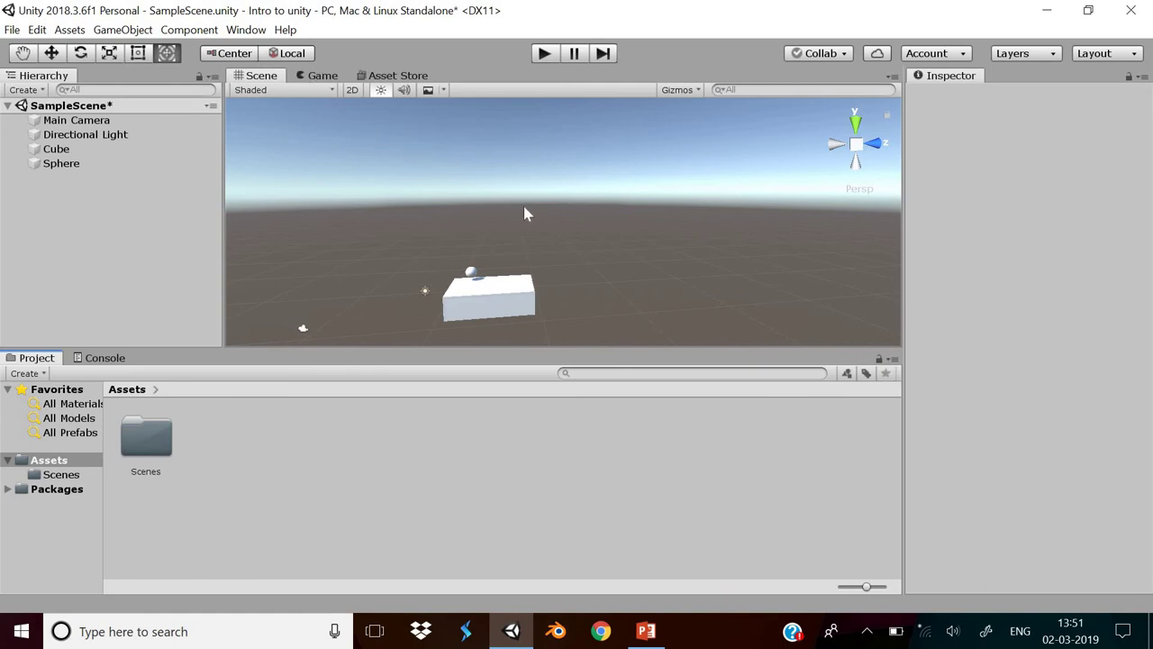
Step: Switch the editor to the Default layout and show the layout presets list again
click(1117, 54)
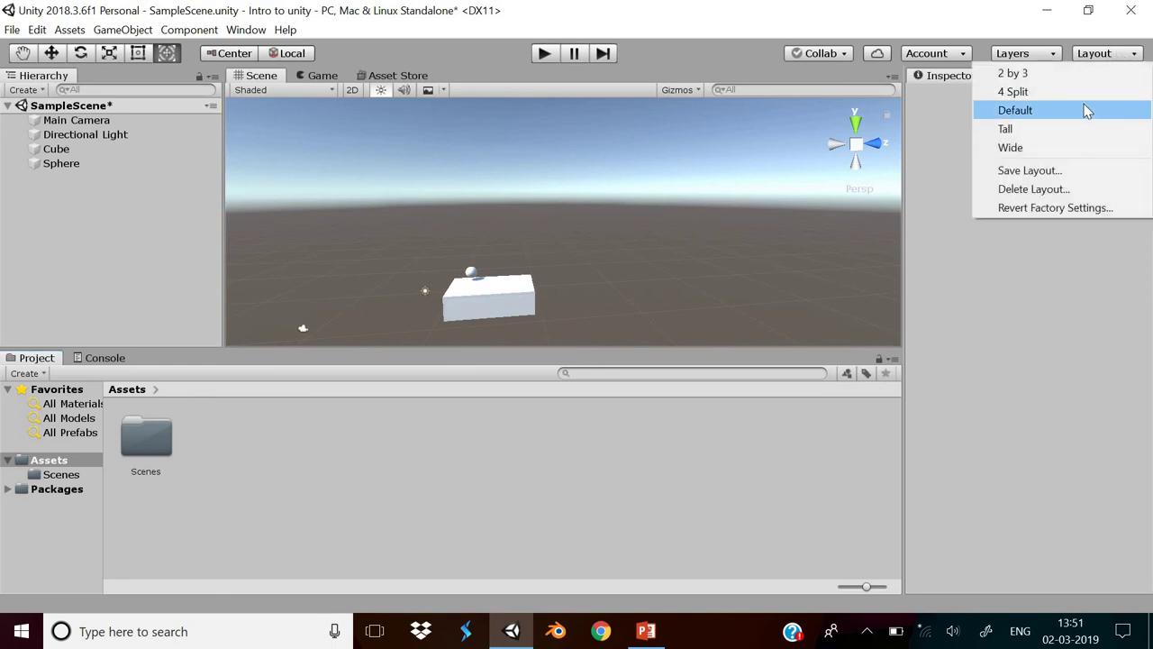
click(1086, 110)
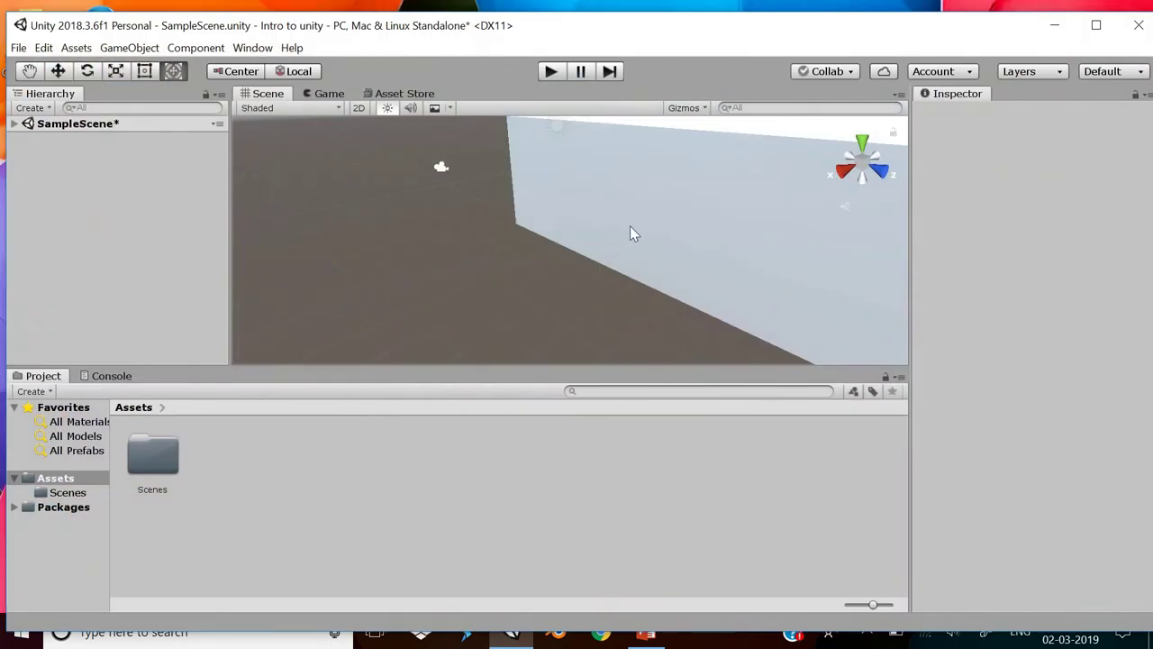
scroll(630, 236, down, 10)
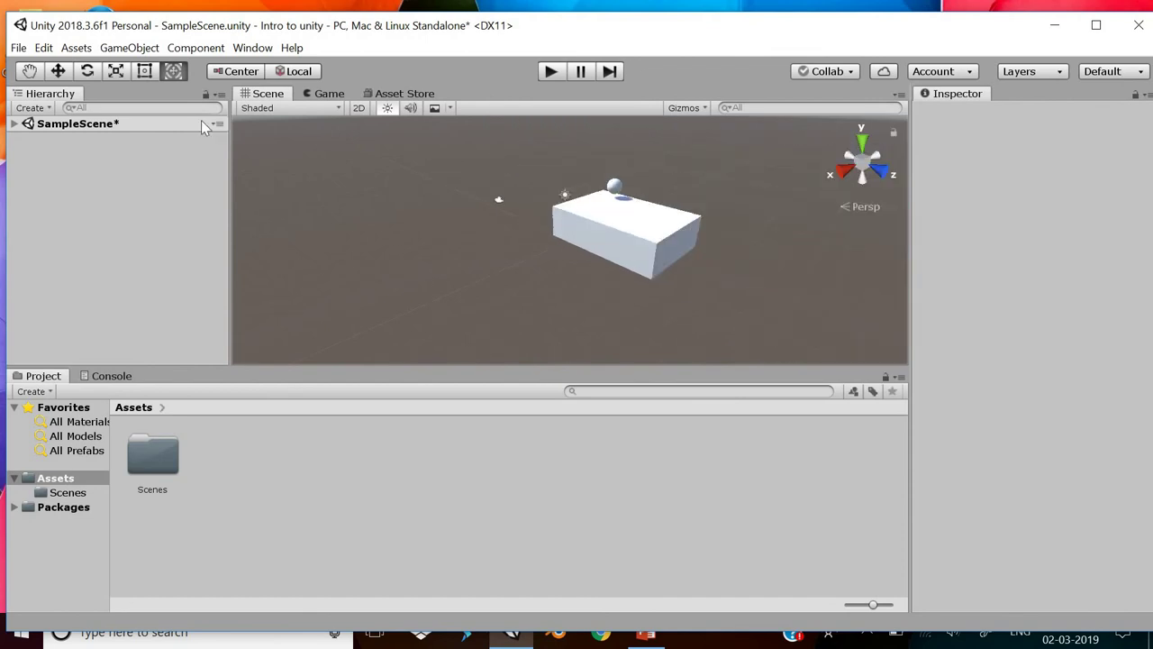
click(1094, 72)
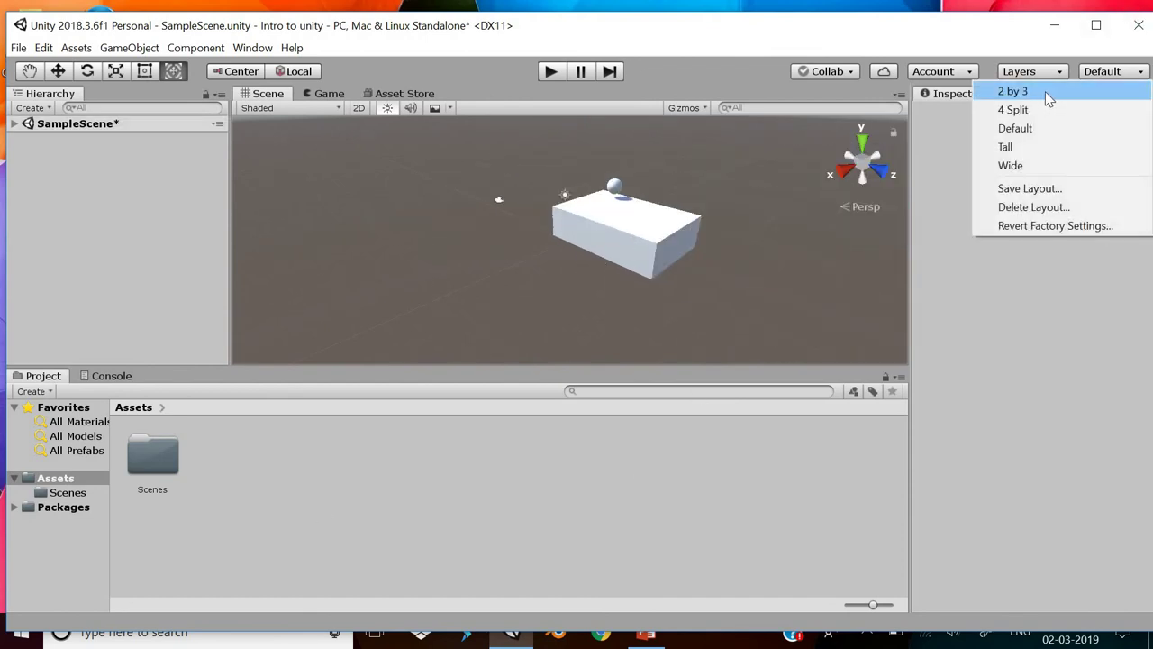
Step: Apply the 2 by 3 layout, maximize the window, and adjust the Scene/Game panel width
click(1050, 96)
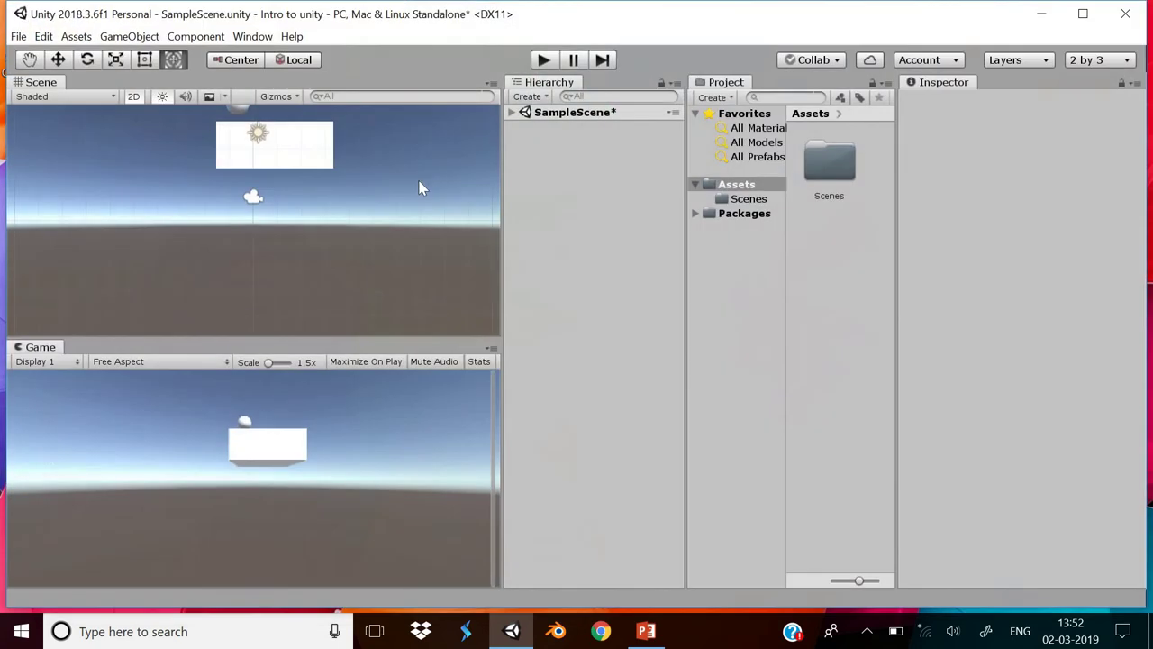
click(1082, 13)
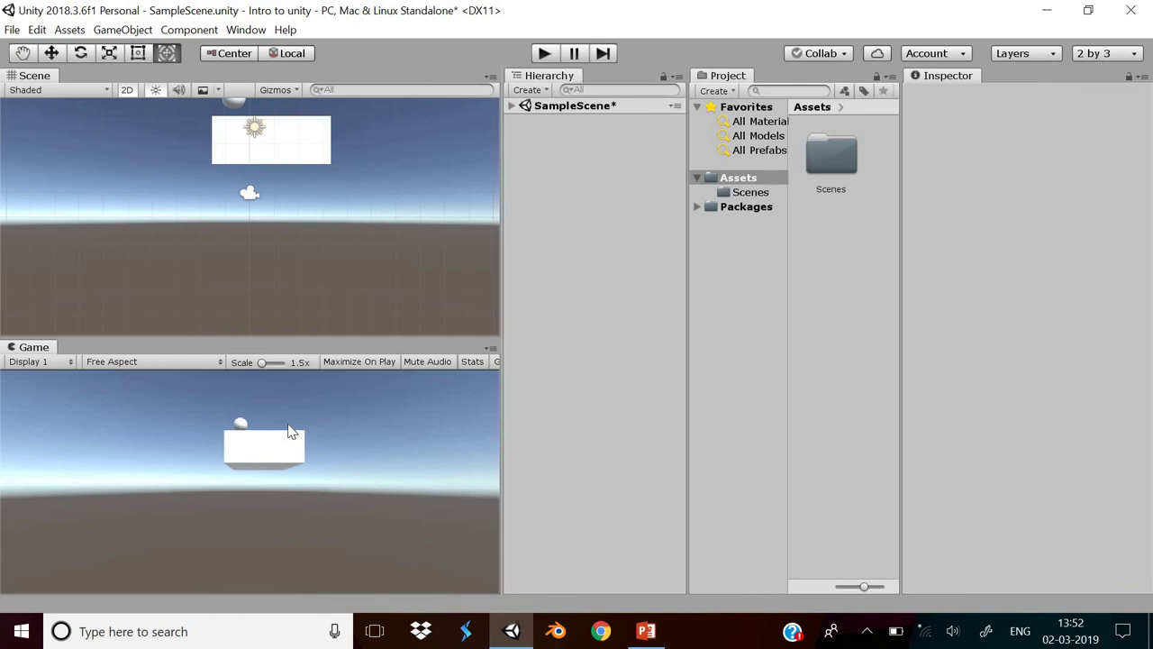
drag(499, 428, 509, 428)
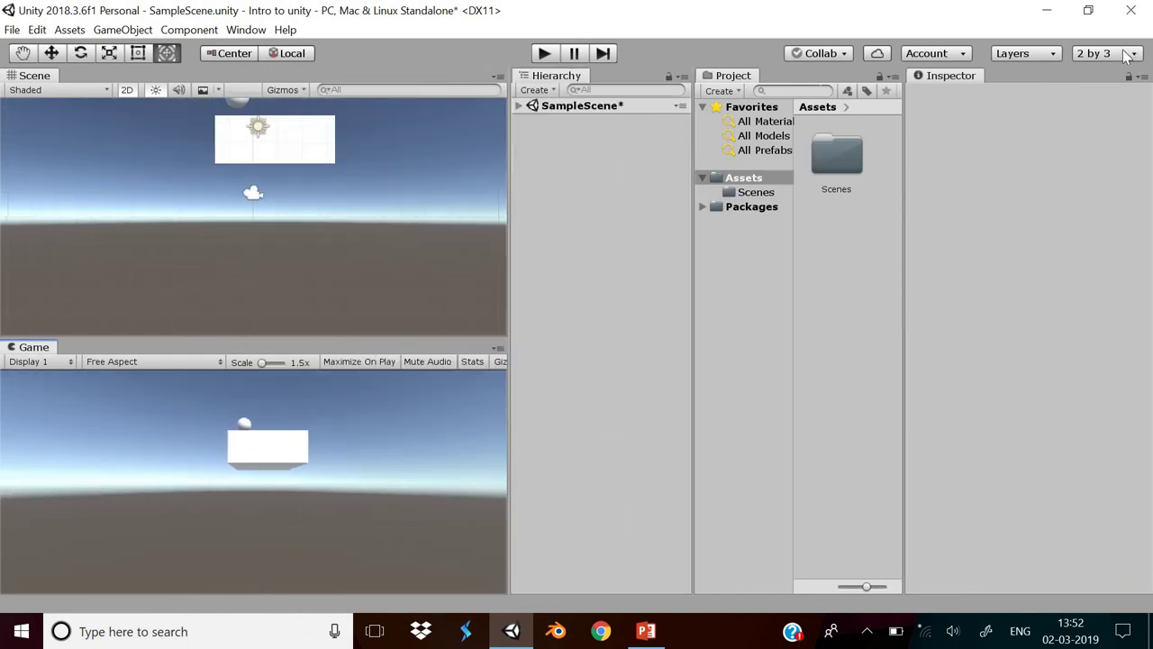
Step: Try the 4 Split layout, then switch back to 2 by 3
click(1099, 58)
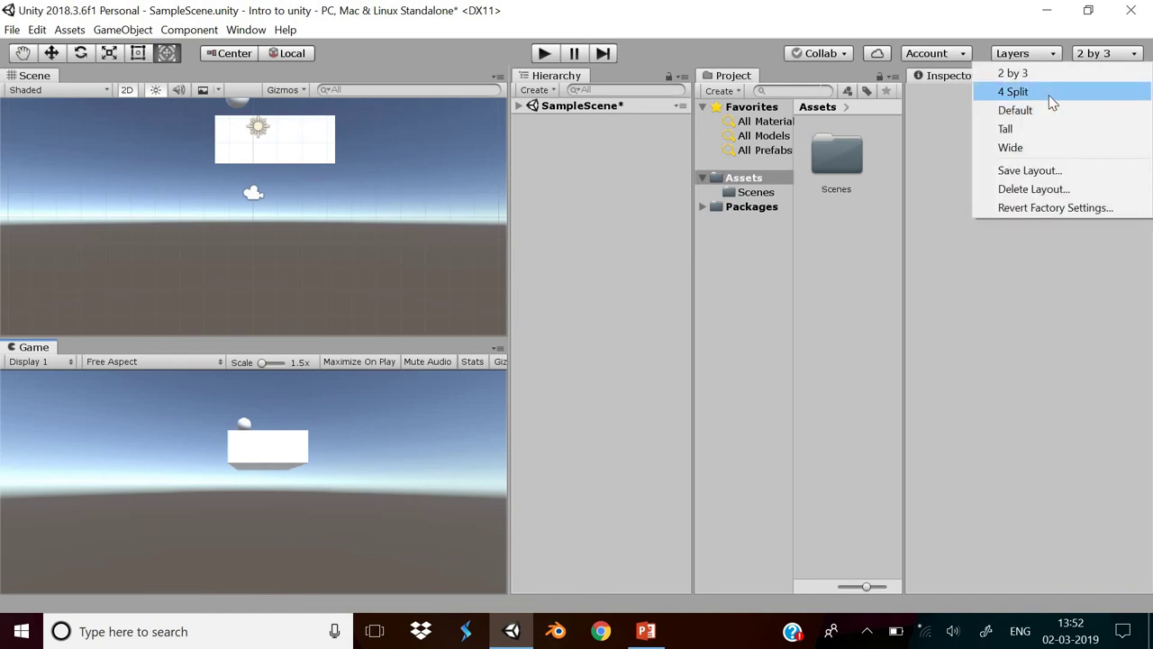
click(1050, 94)
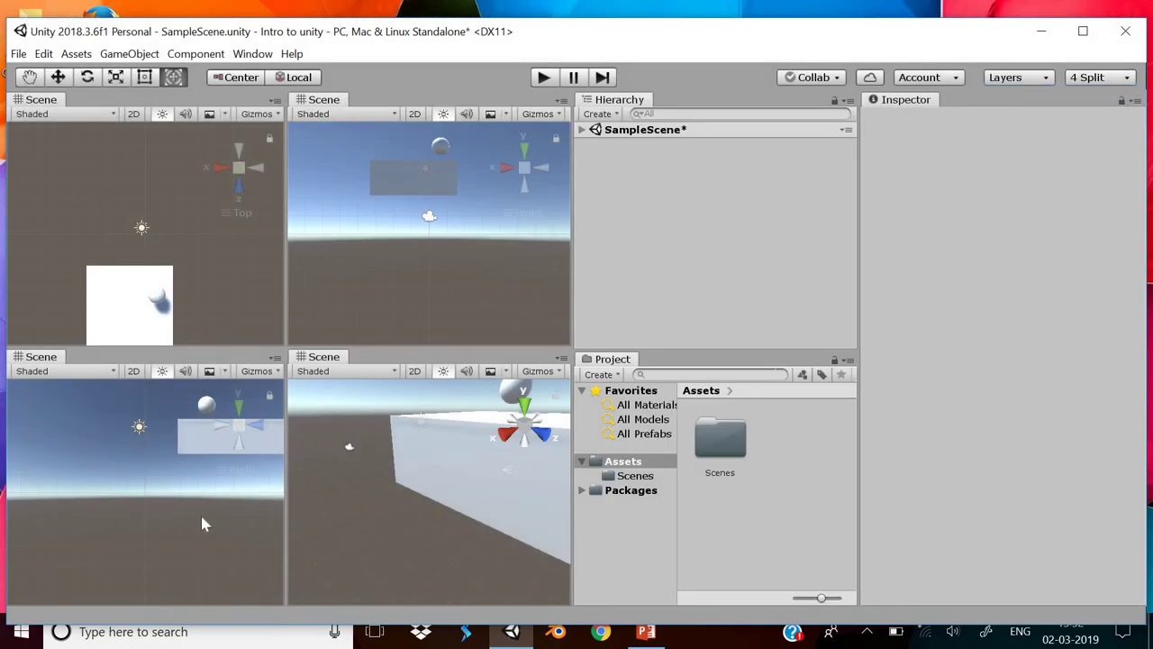
click(1106, 81)
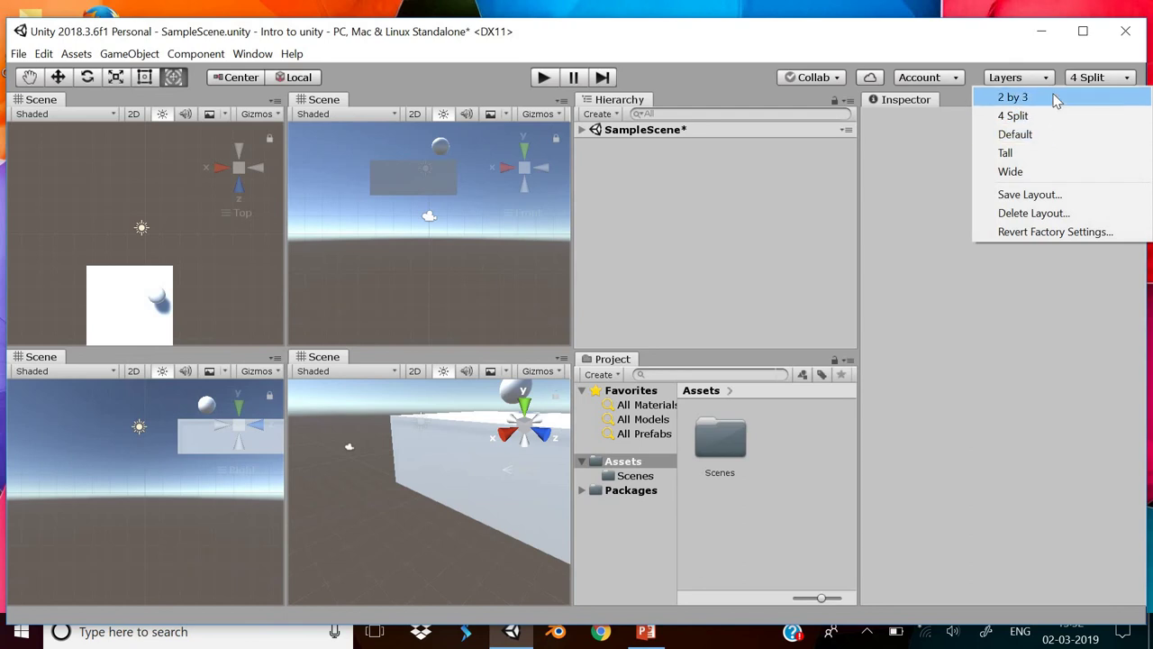
click(1057, 99)
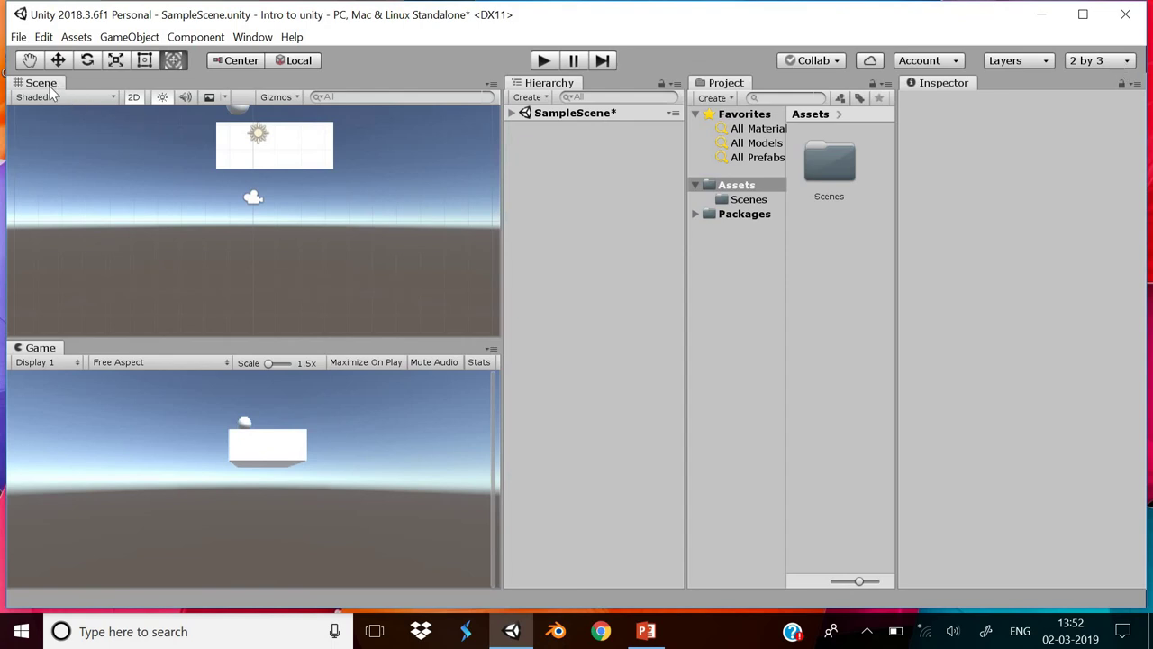
drag(40, 83, 918, 208)
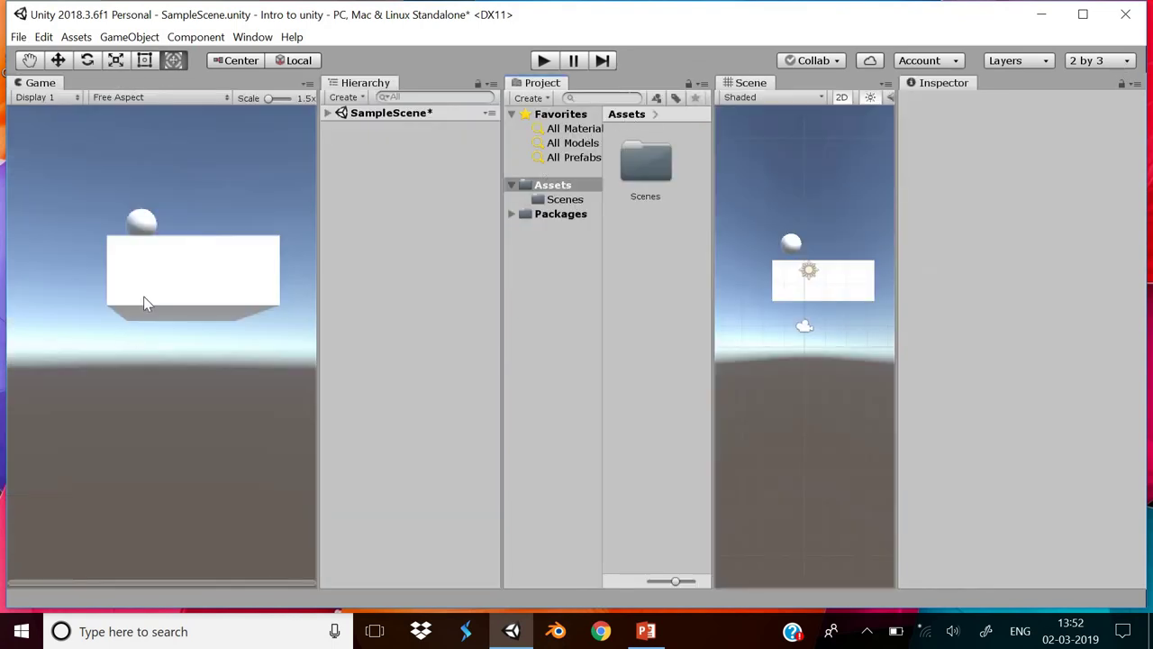
drag(18, 83, 64, 83)
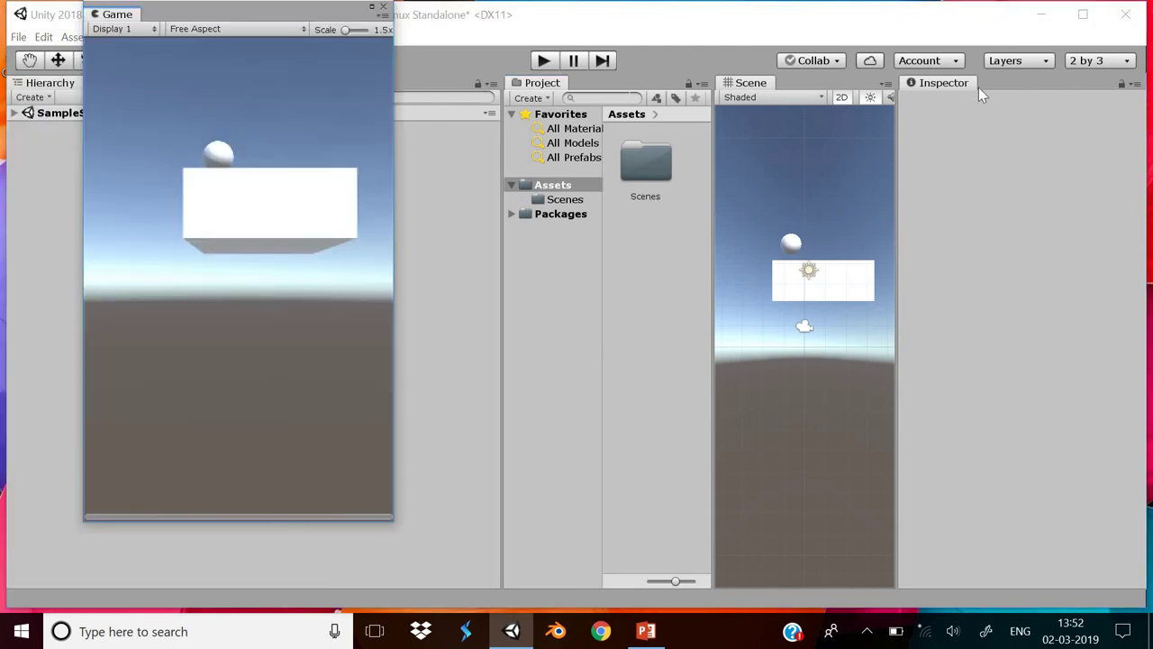
drag(944, 83, 378, 414)
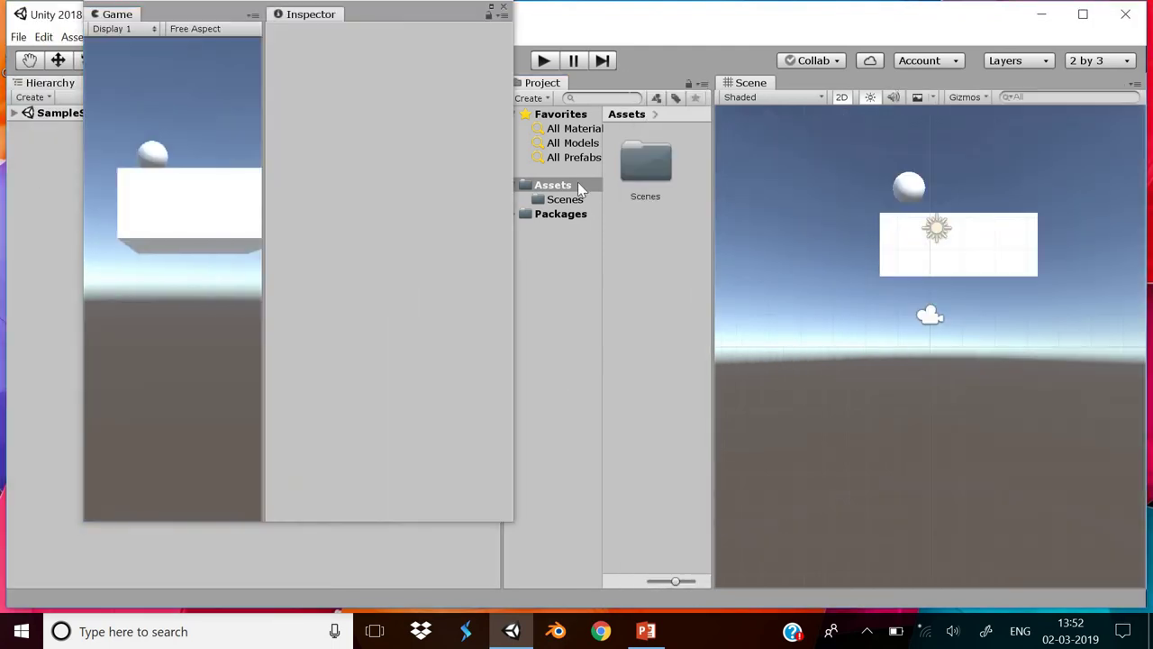
drag(578, 185, 563, 364)
drag(514, 225, 685, 226)
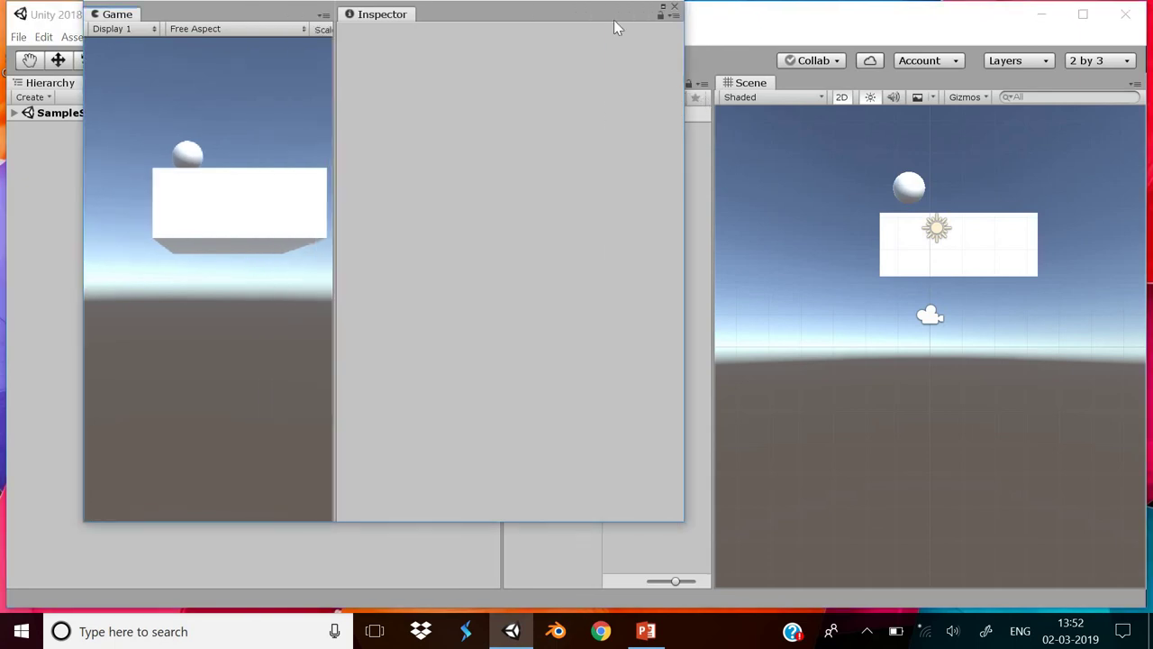
drag(382, 13, 1117, 322)
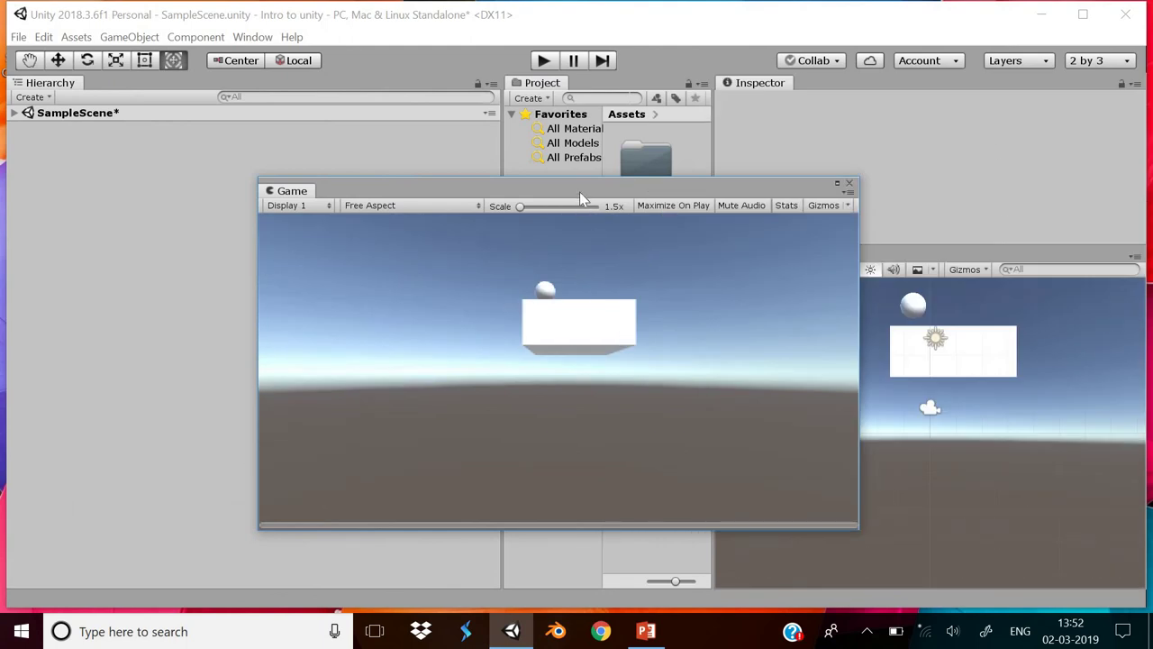
drag(580, 191, 292, 71)
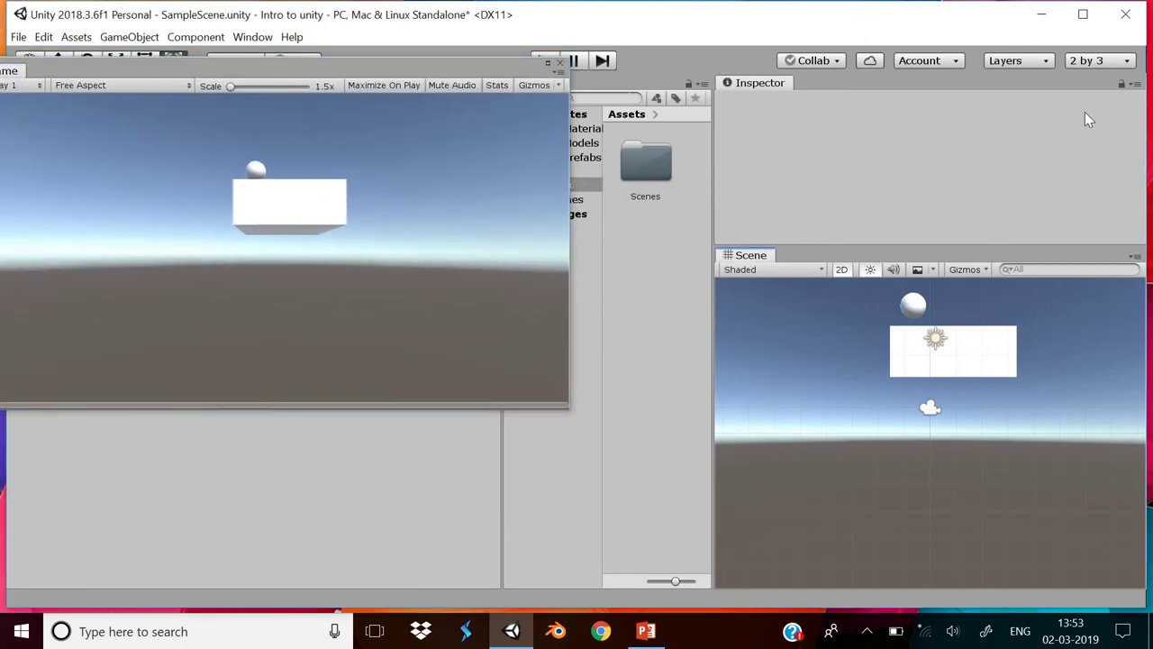
click(1098, 60)
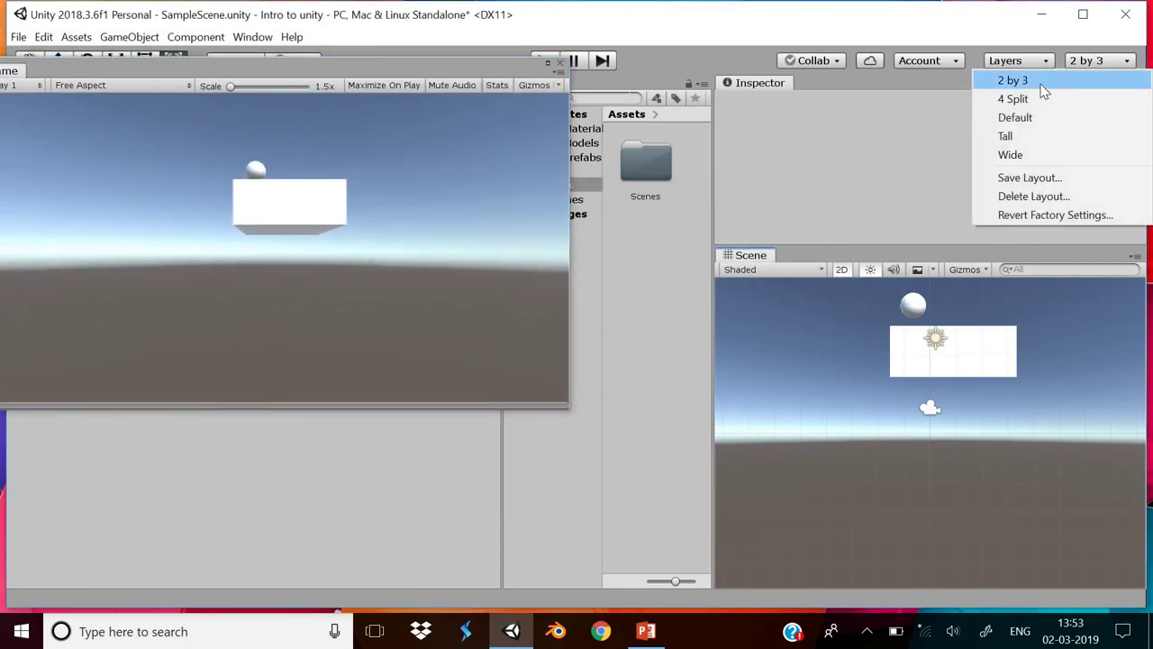
click(1043, 87)
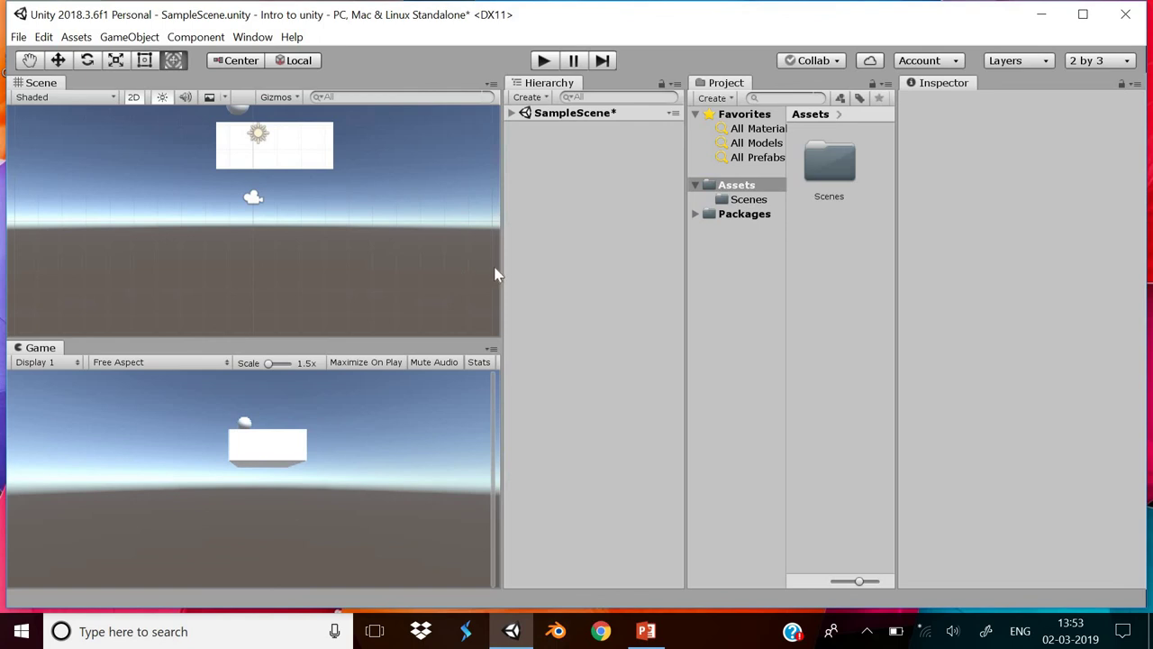
Step: Widen and restore the Hierarchy panel, then dock the Scene view between Hierarchy and Project
drag(496, 265, 218, 310)
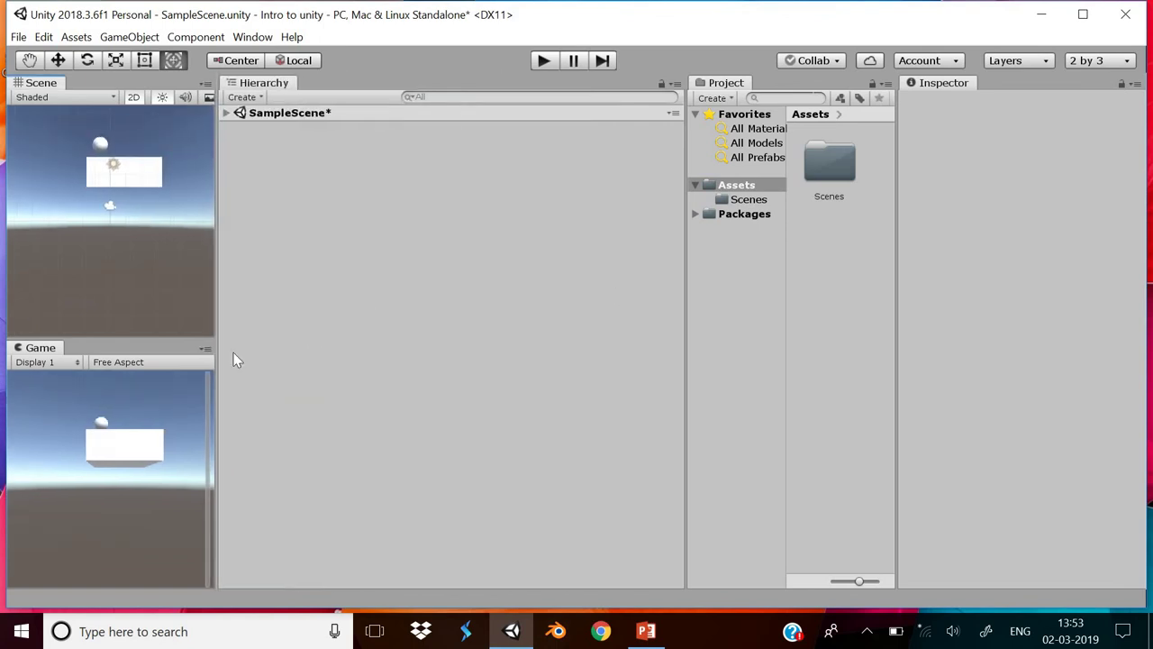
drag(217, 353, 501, 343)
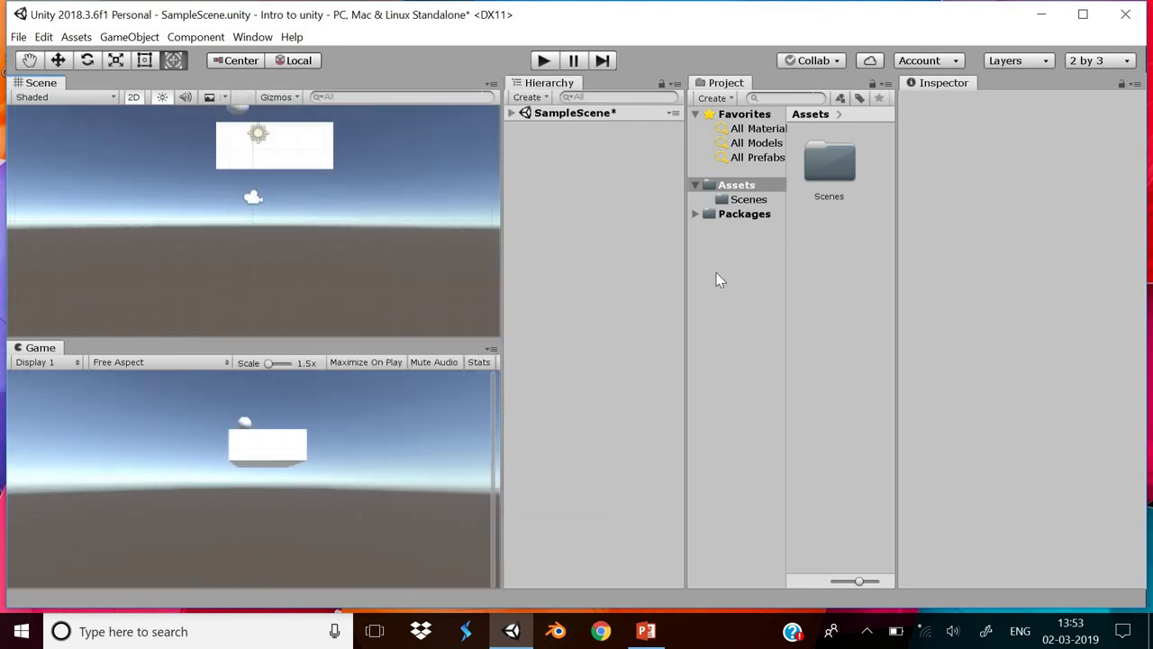
drag(41, 82, 736, 376)
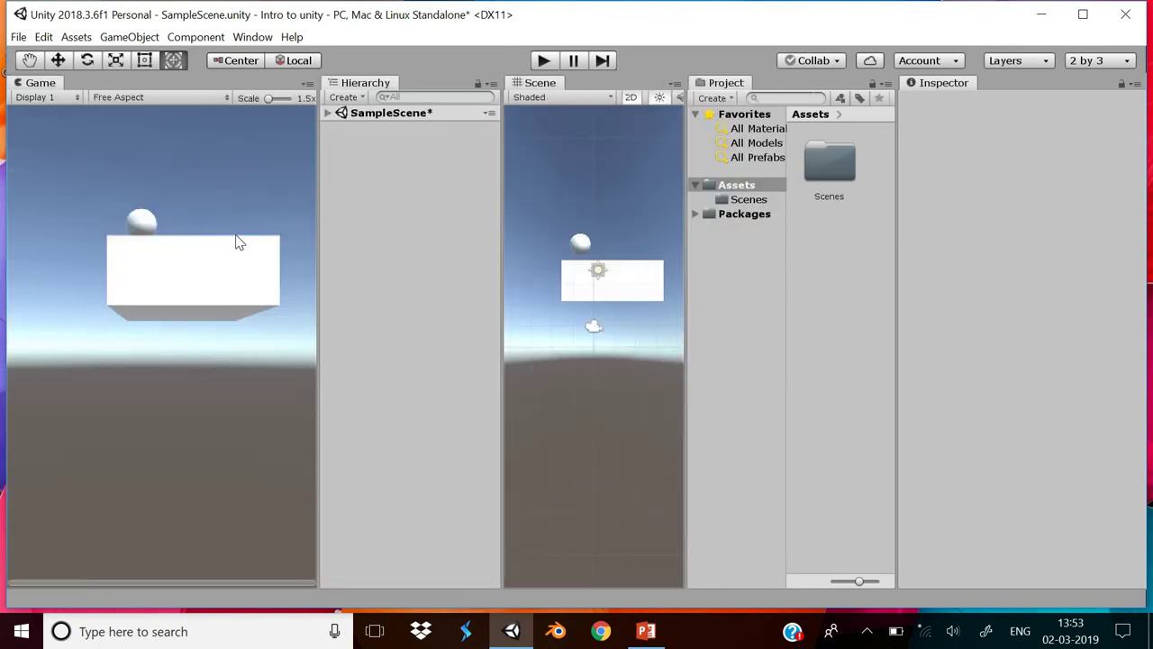
Step: Save the current panel arrangement as a custom layout named '1'
click(1092, 63)
click(1051, 180)
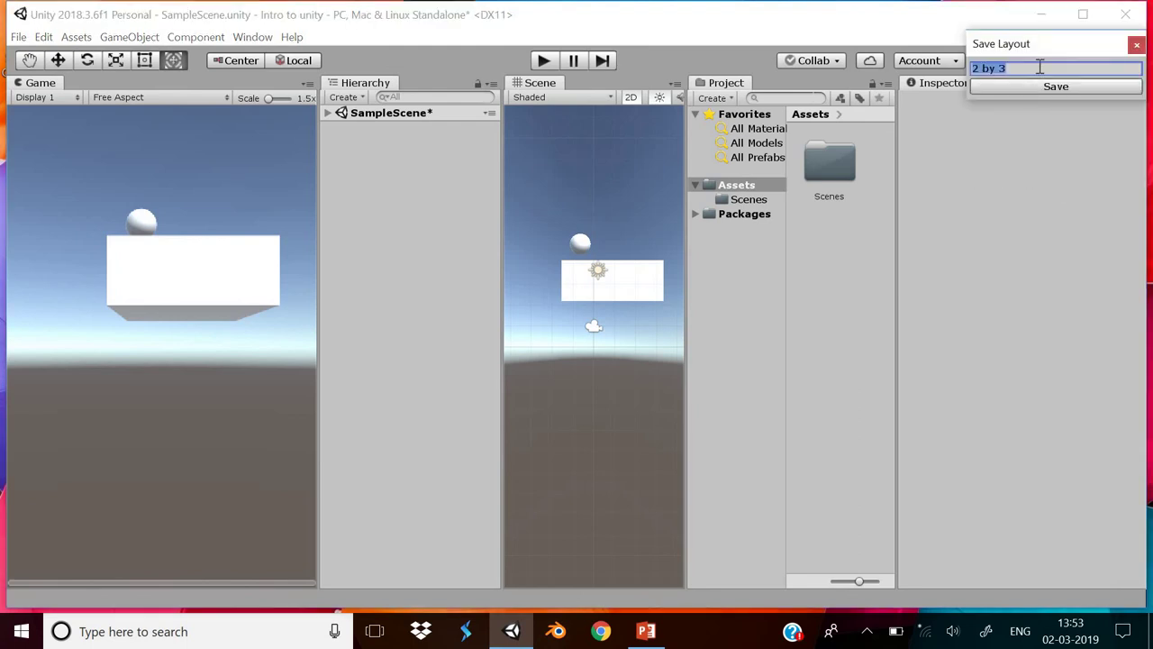
text(1)
click(1088, 87)
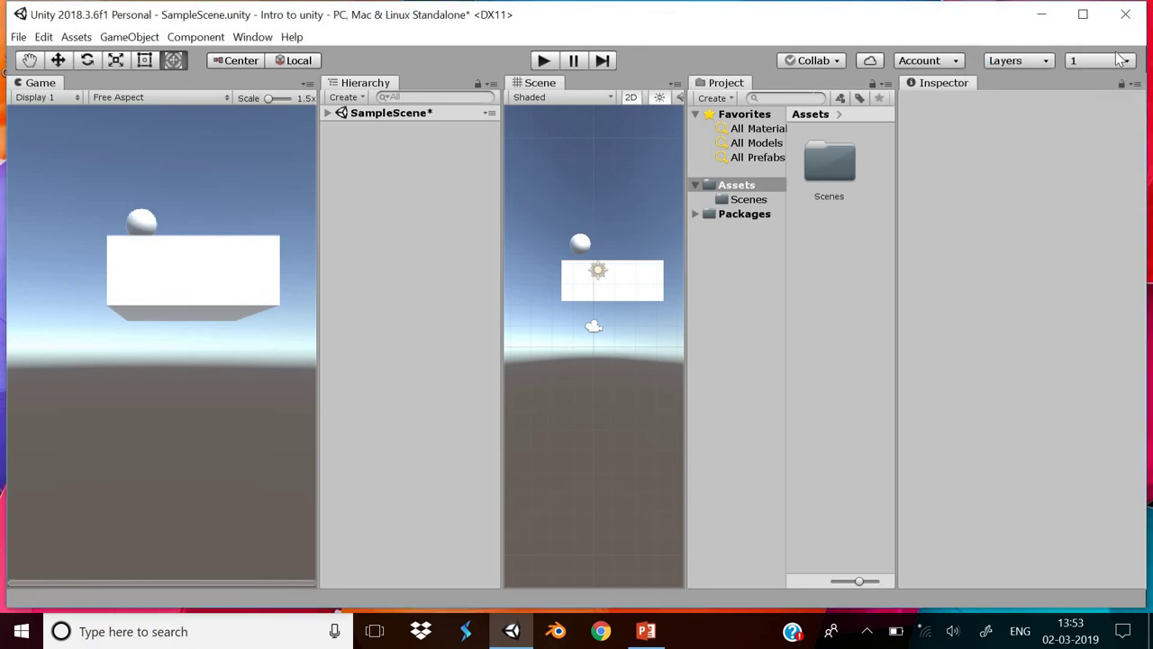
Step: Test layout '1' by loading it, switching to '2 by 3', then back to '1'
click(1105, 59)
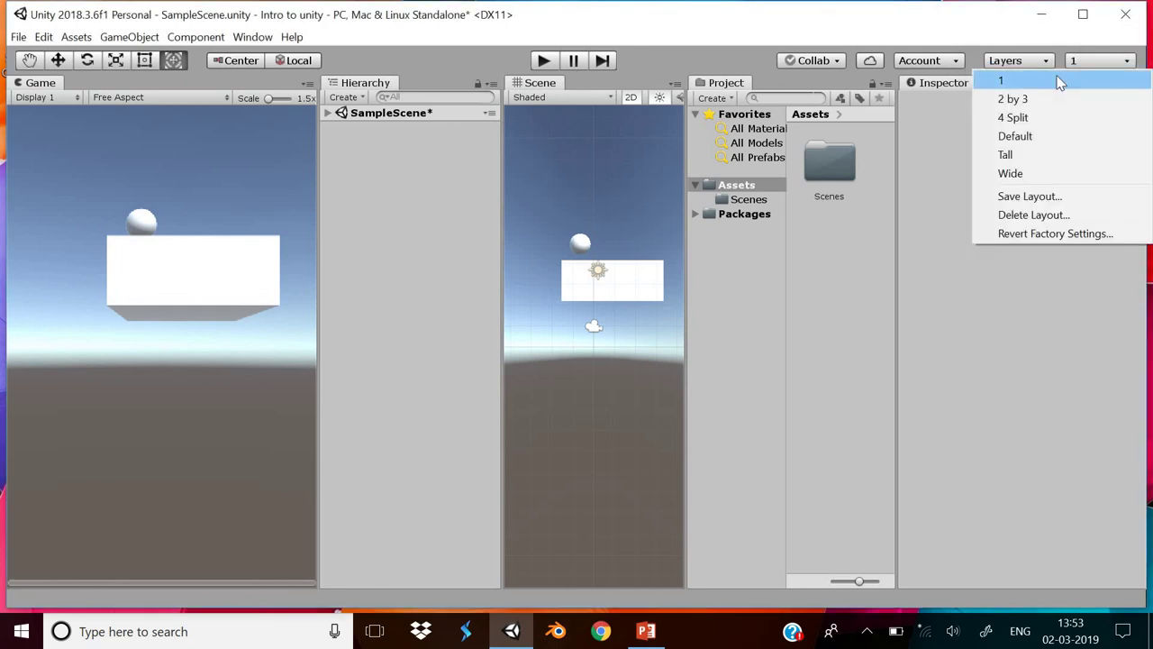
click(1060, 82)
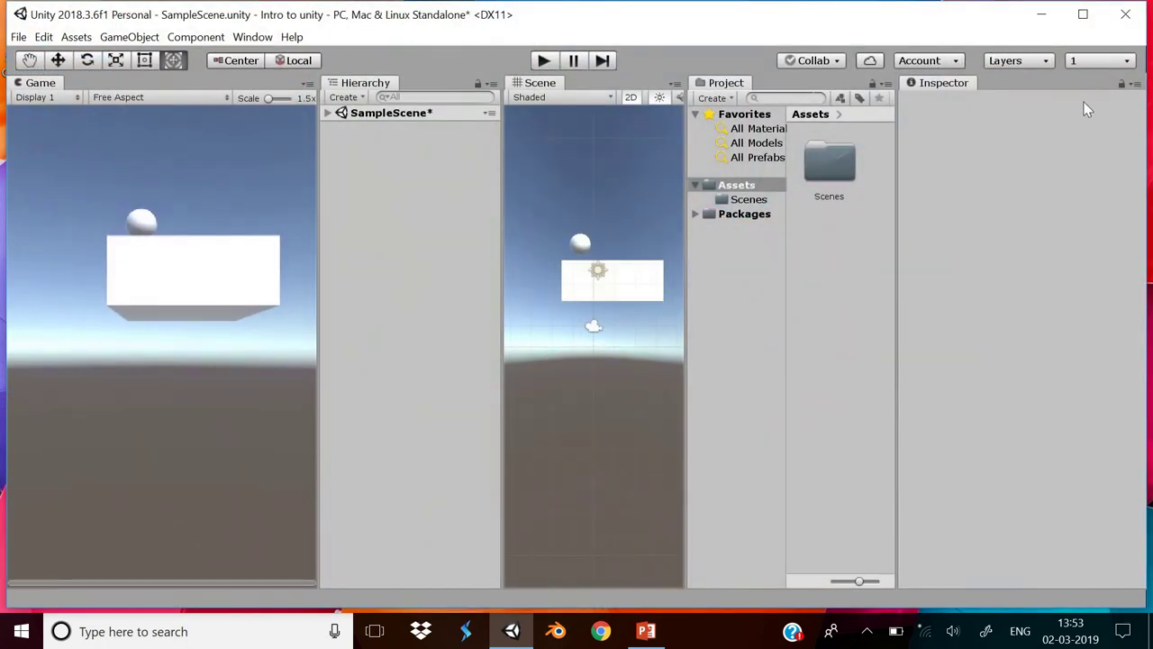
click(1099, 61)
click(1057, 101)
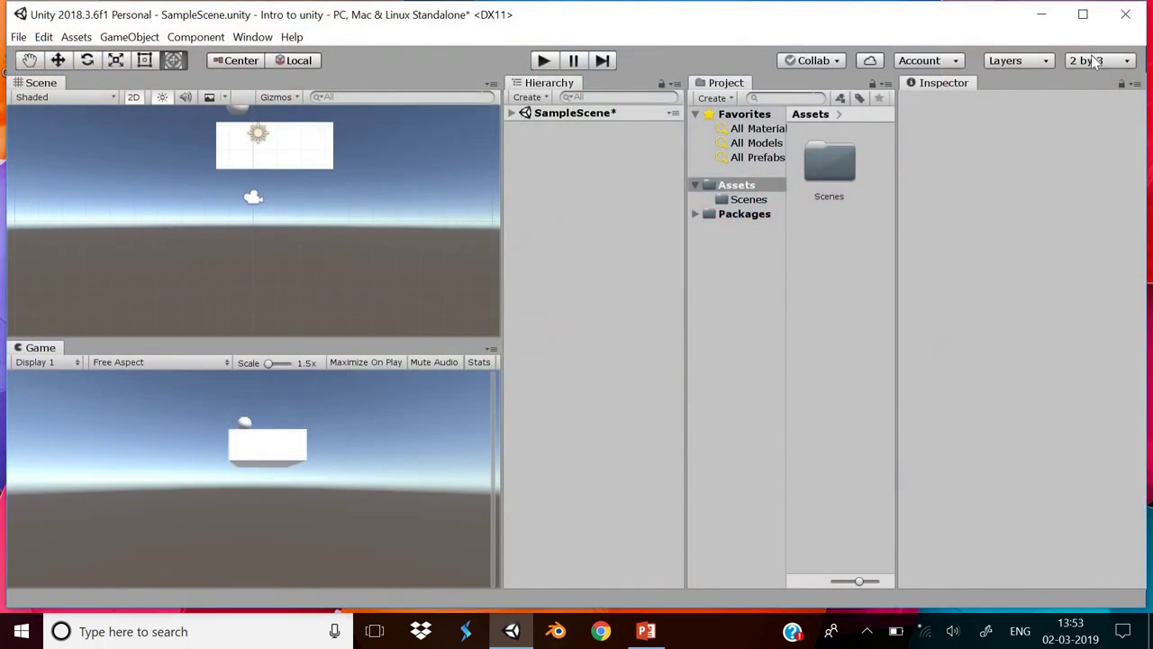
click(1090, 63)
click(1070, 83)
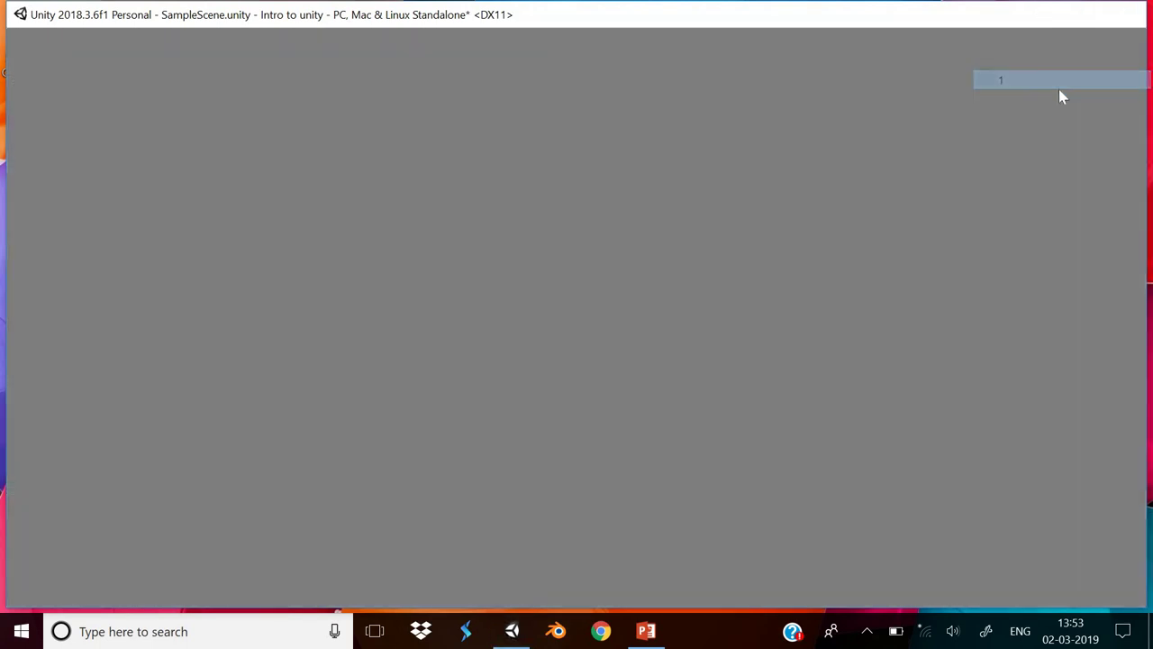